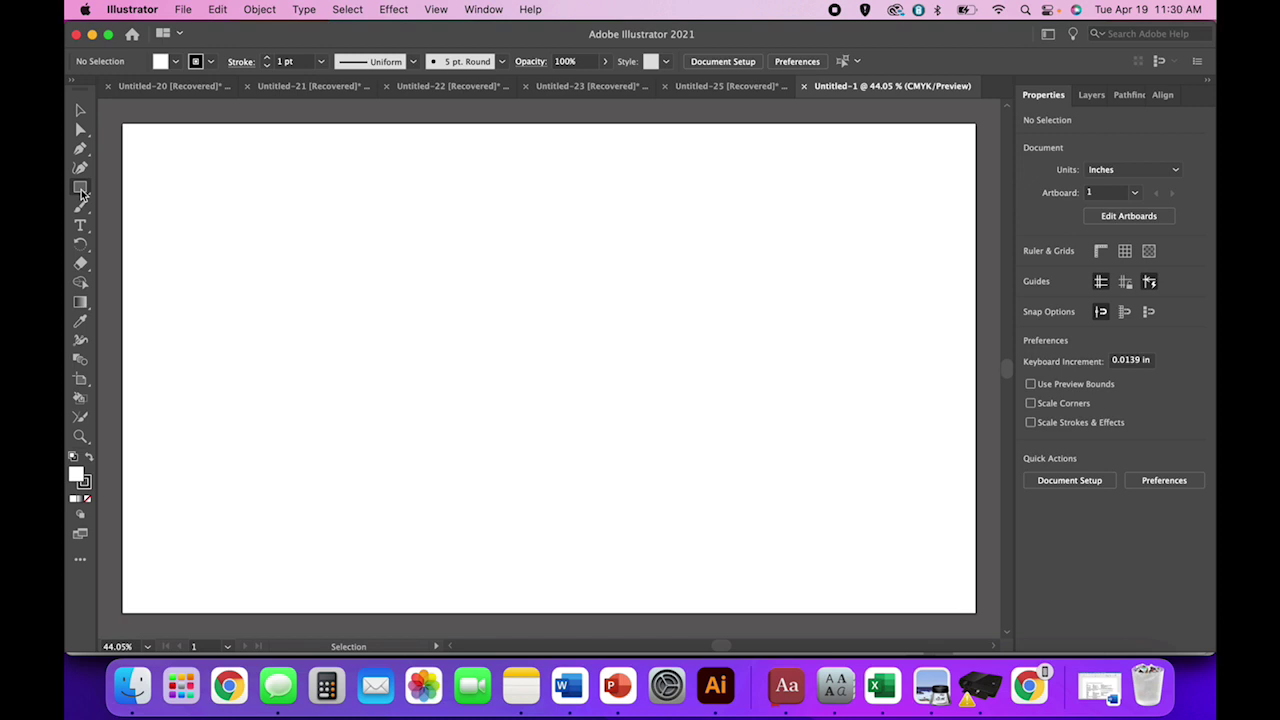
# - Draw a 4 in × 4 in square and set its fill to None
pyautogui.click(81, 189)
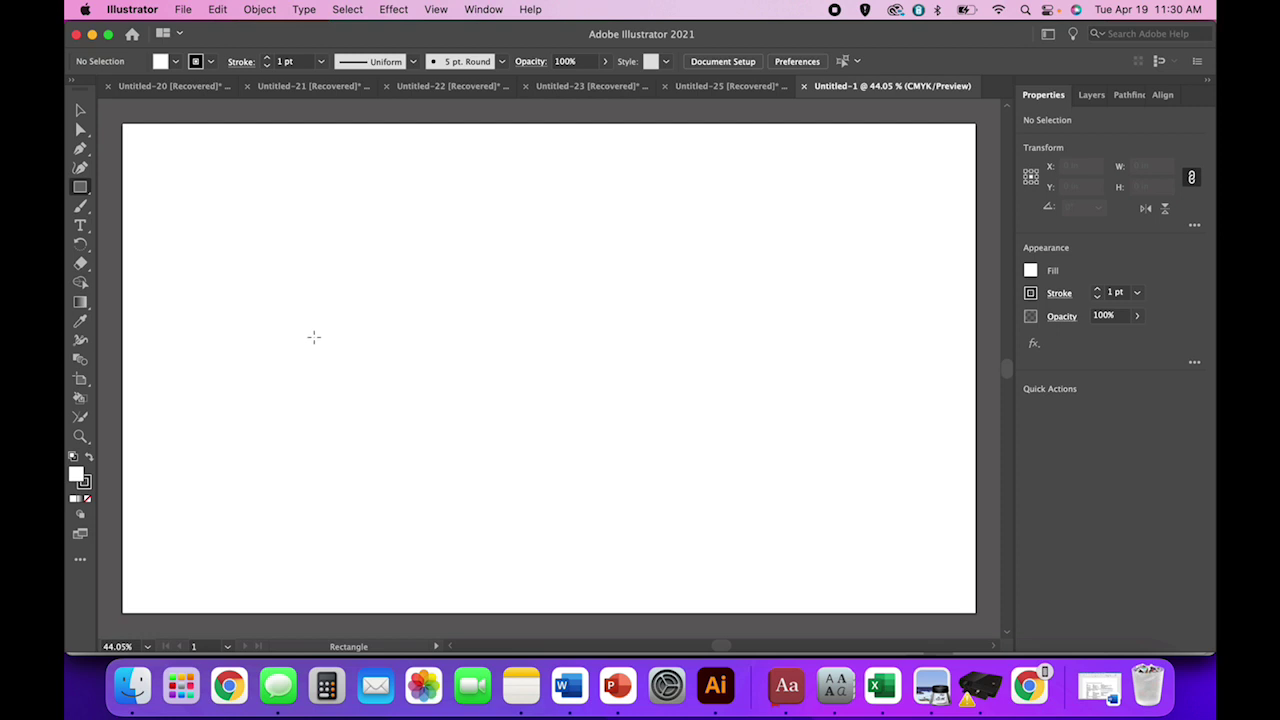
pyautogui.click(437, 457)
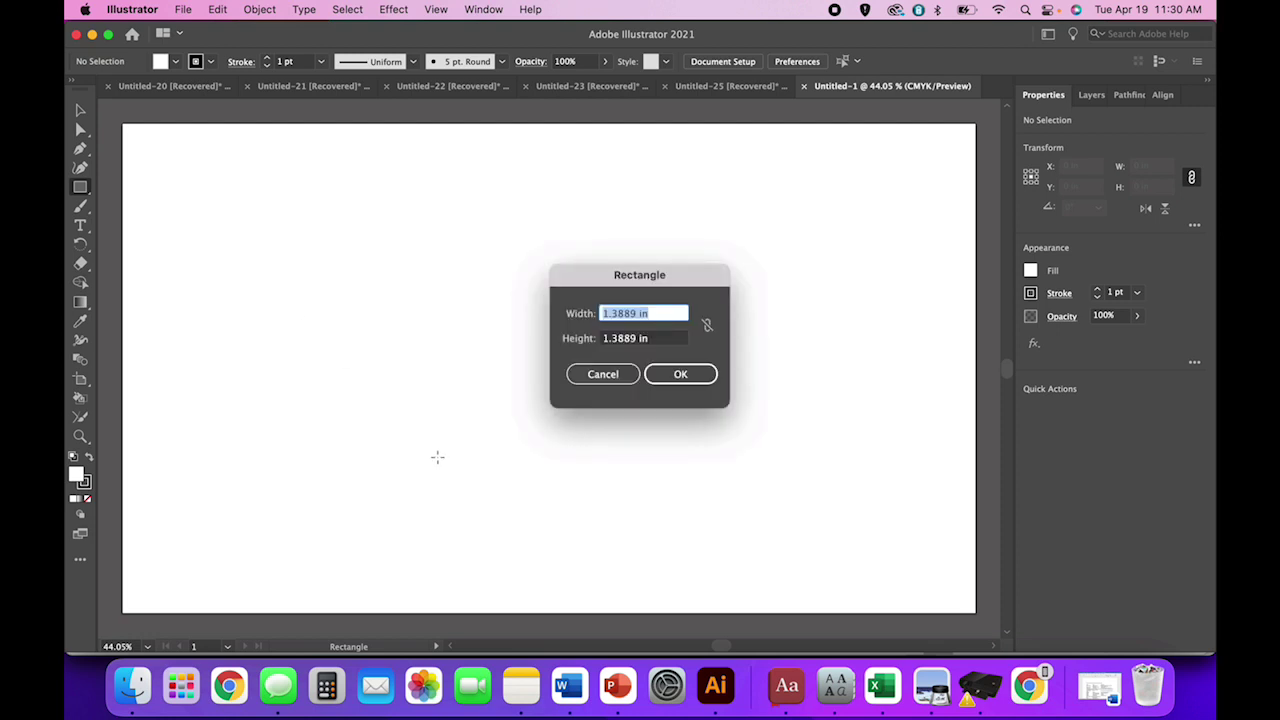
pyautogui.write('4')
pyautogui.press('Tab')
pyautogui.write('4')
pyautogui.press('Tab')
pyautogui.press('Return')
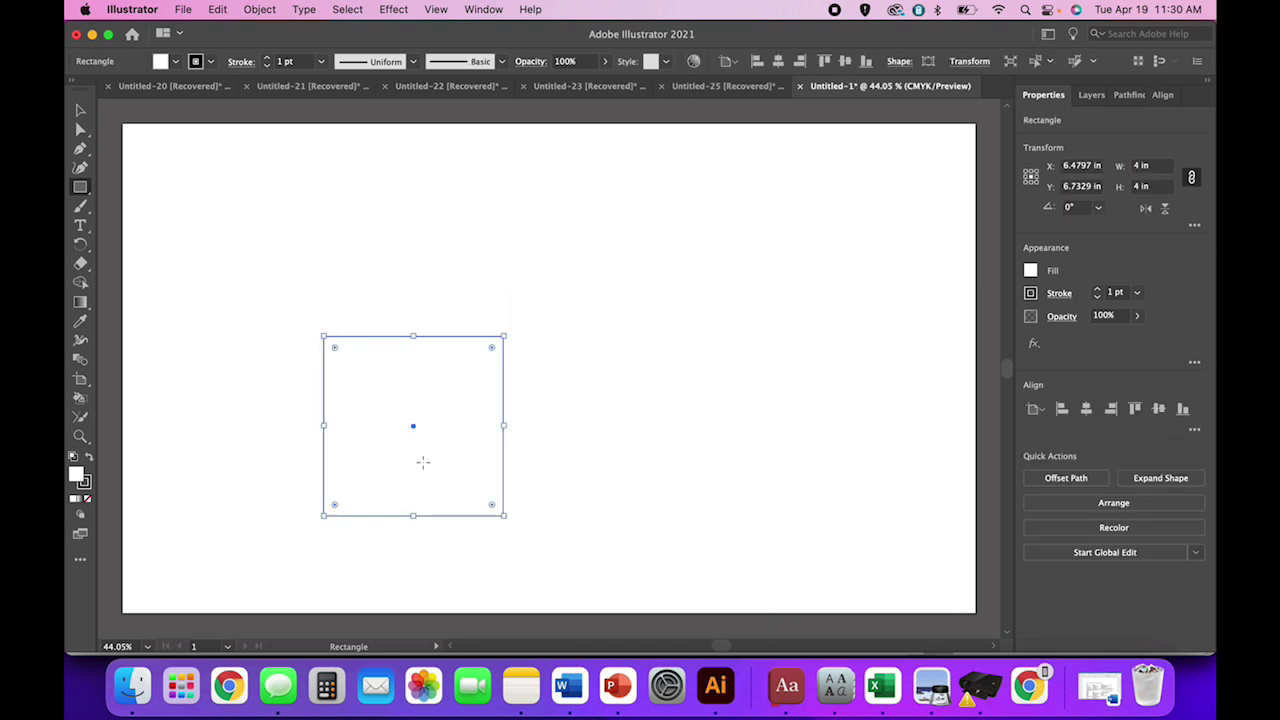
pyautogui.click(163, 61)
pyautogui.click(77, 91)
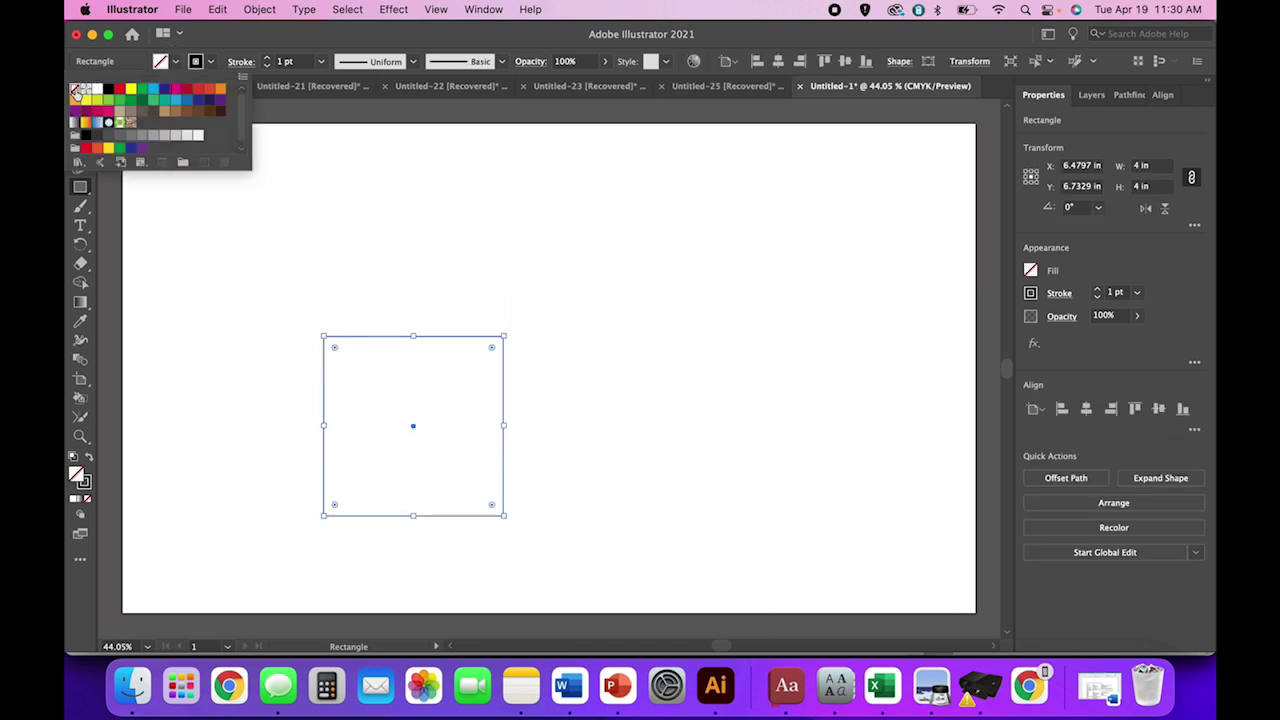
pyautogui.click(176, 62)
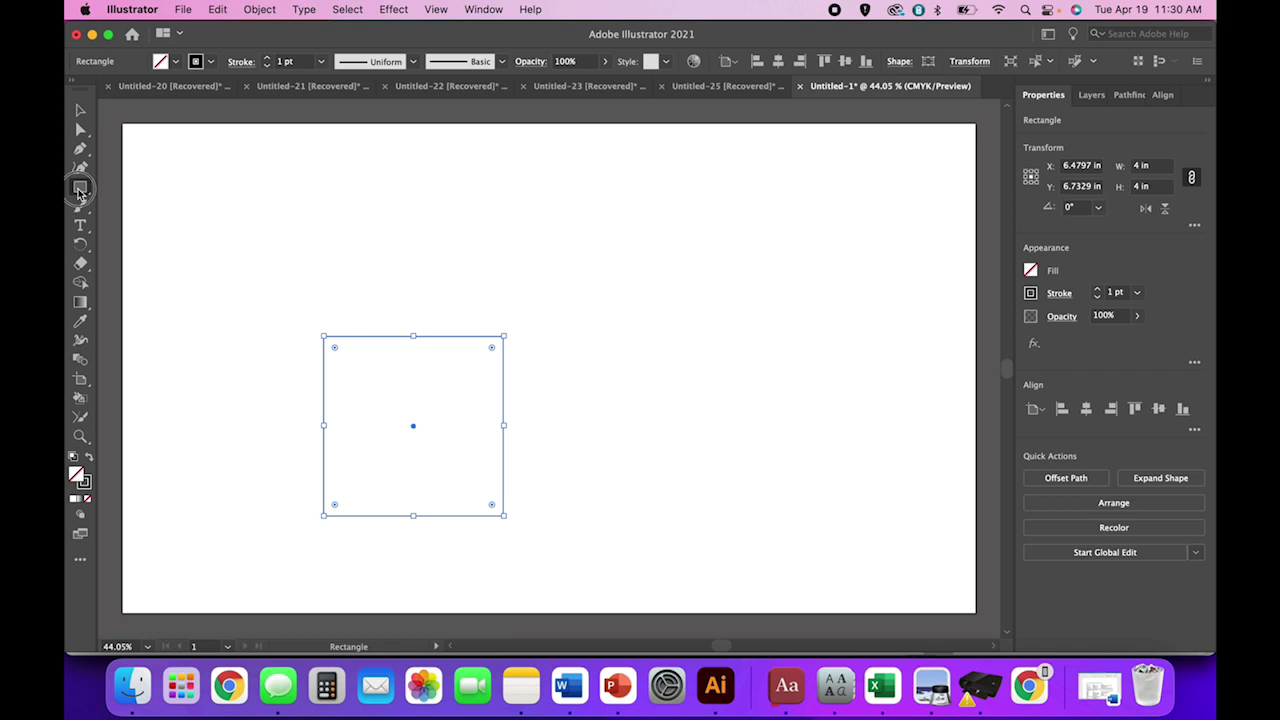
# - Draw a 4 in × 4 in circle and move its centre onto the square's top edge
pyautogui.moveTo(80, 193); pyautogui.dragTo(145, 206)
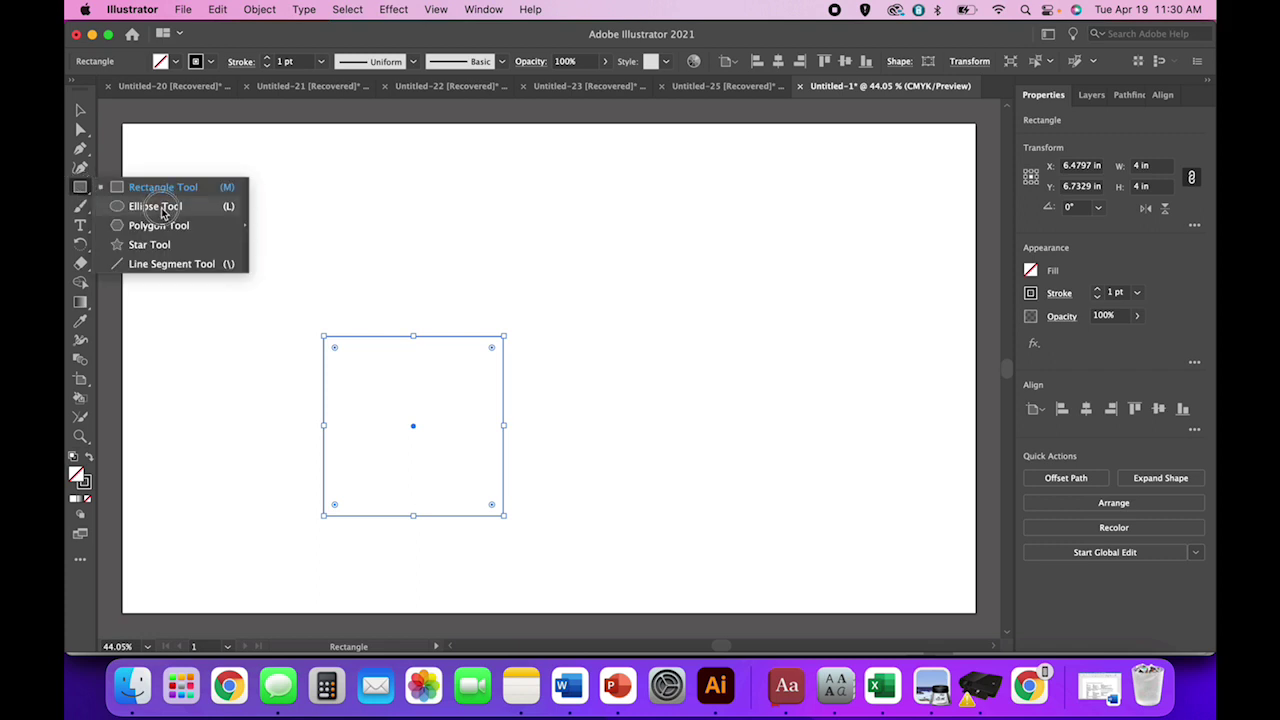
pyautogui.click(401, 258)
pyautogui.write('4')
pyautogui.press('Tab')
pyautogui.write('4')
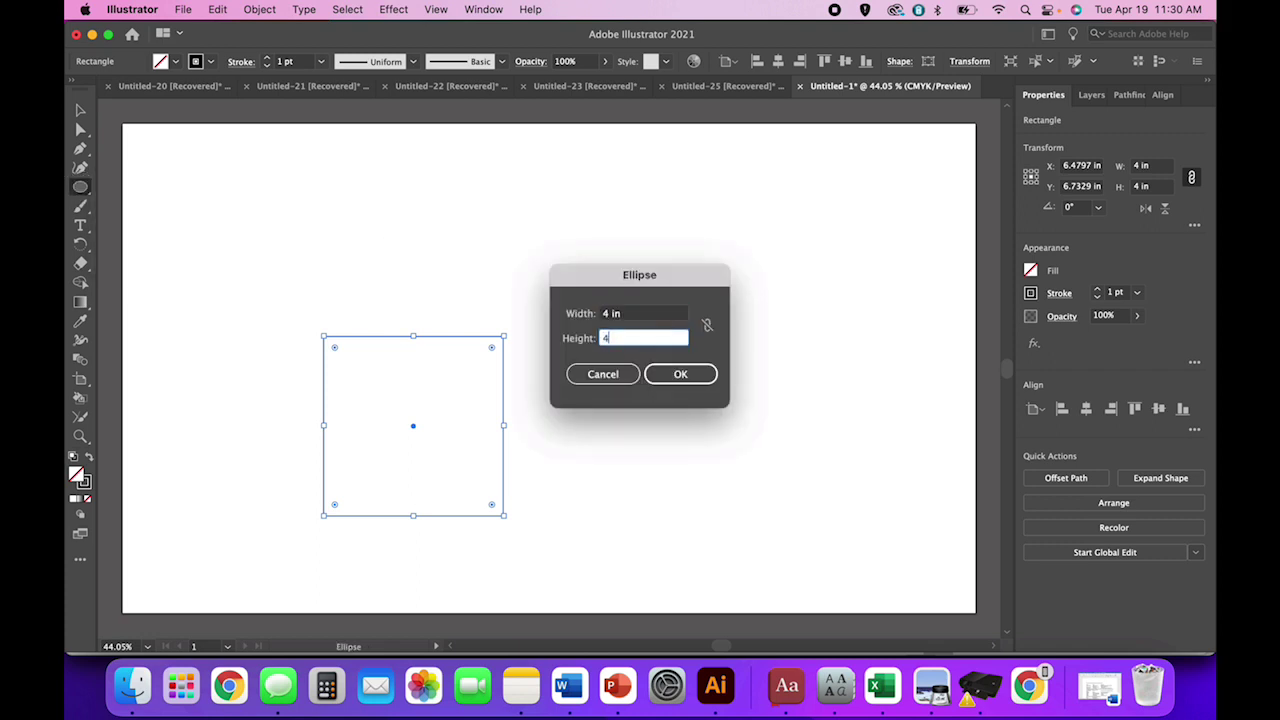
pyautogui.press('Return')
pyautogui.click(81, 112)
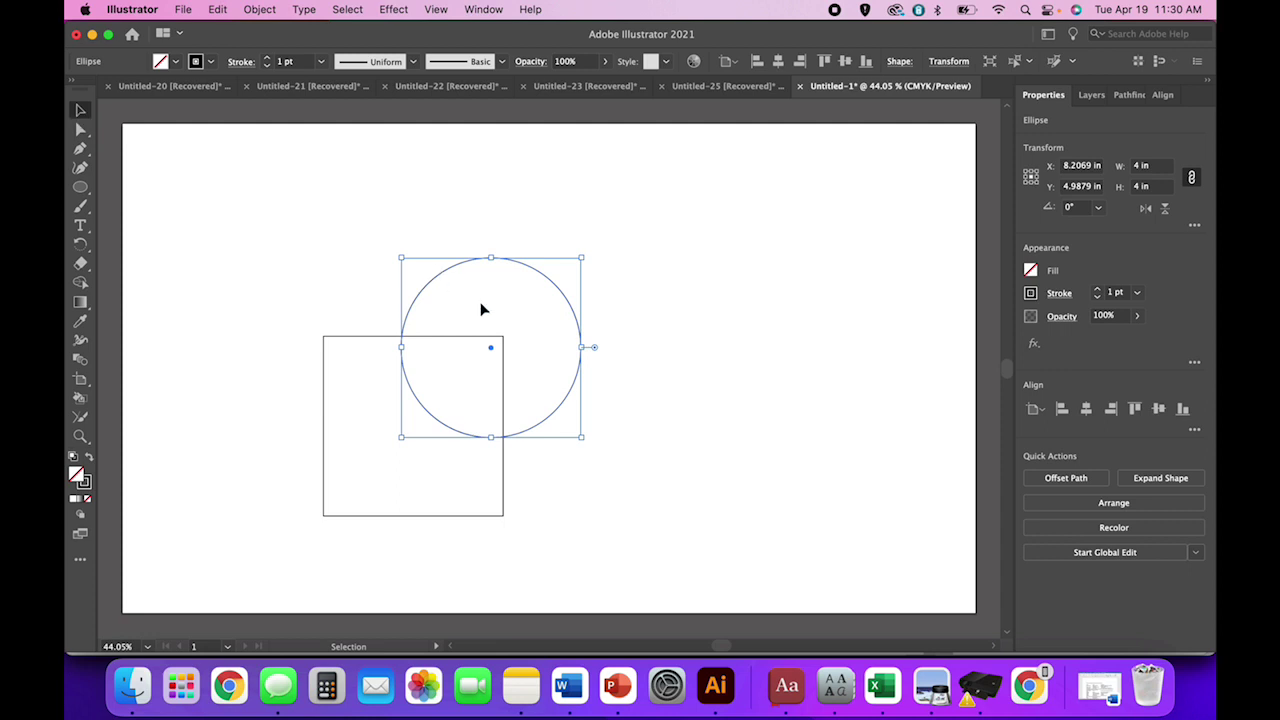
pyautogui.moveTo(491, 351); pyautogui.dragTo(414, 337)
# - Zoom in, select the circle and square together, and Unite them into one 4 × 6 in arch
pyautogui.click(603, 383)
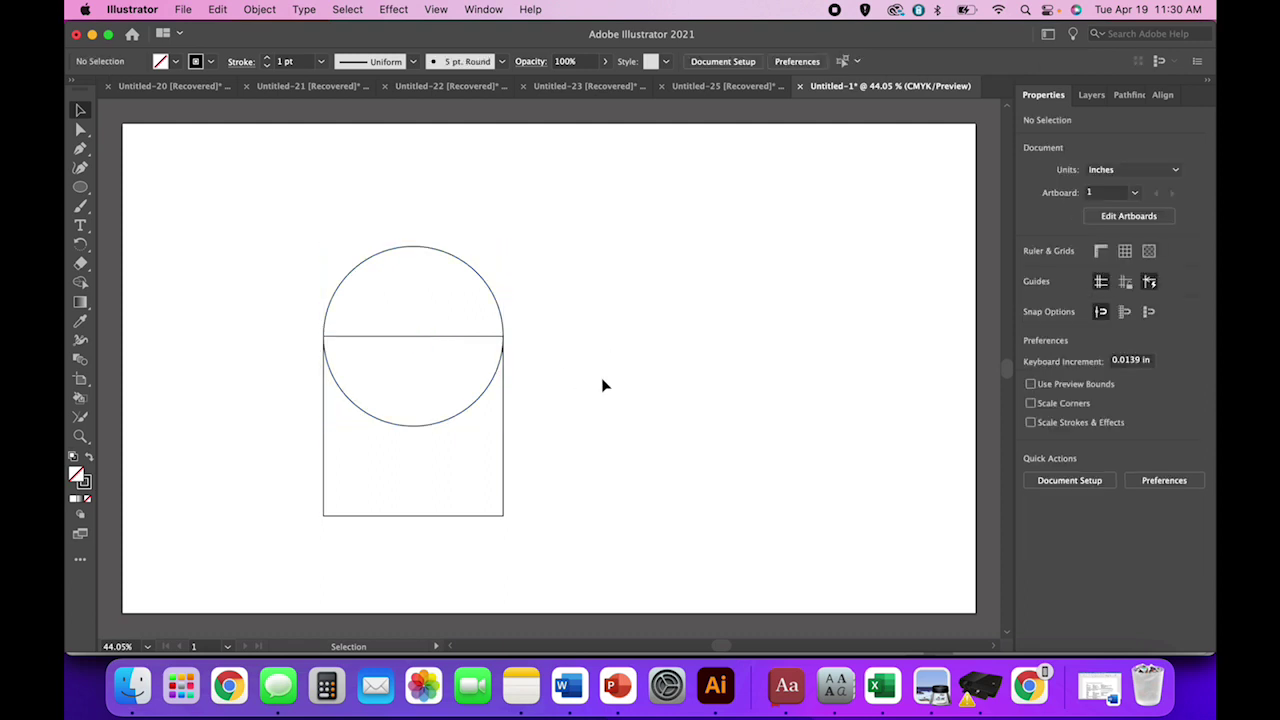
pyautogui.click(505, 322)
pyautogui.press('super+equal')
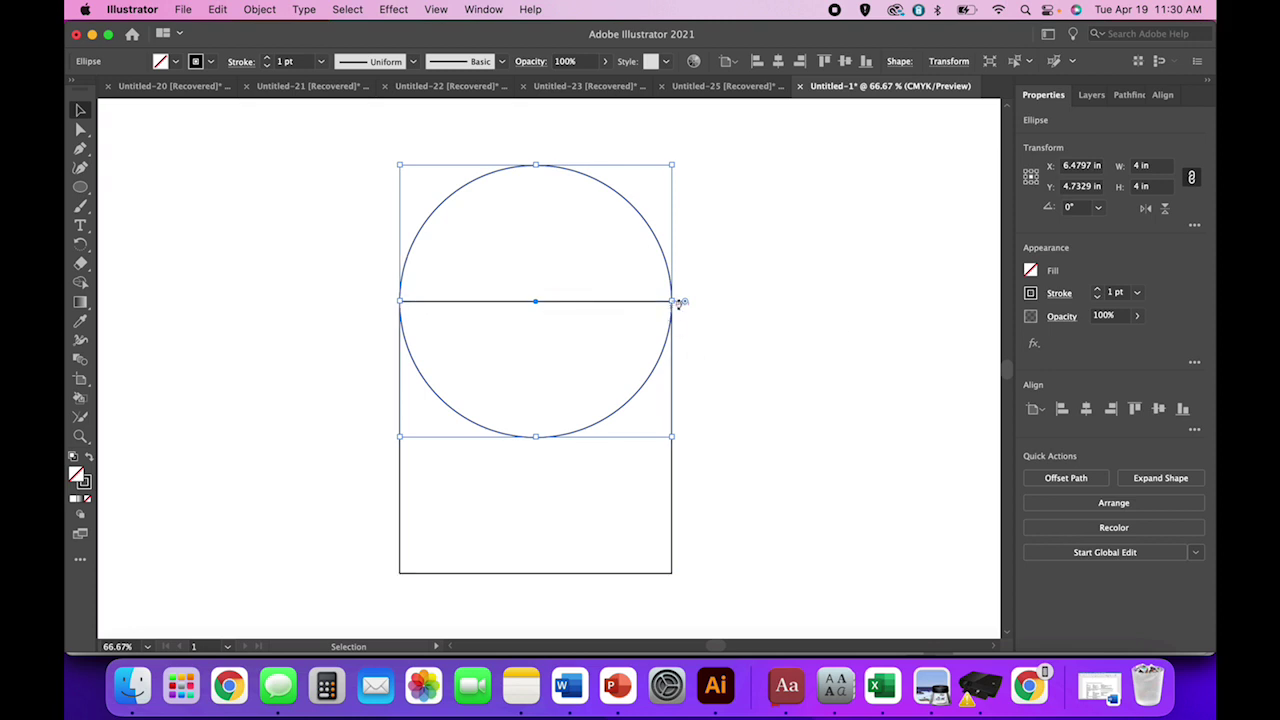
pyautogui.click(752, 325)
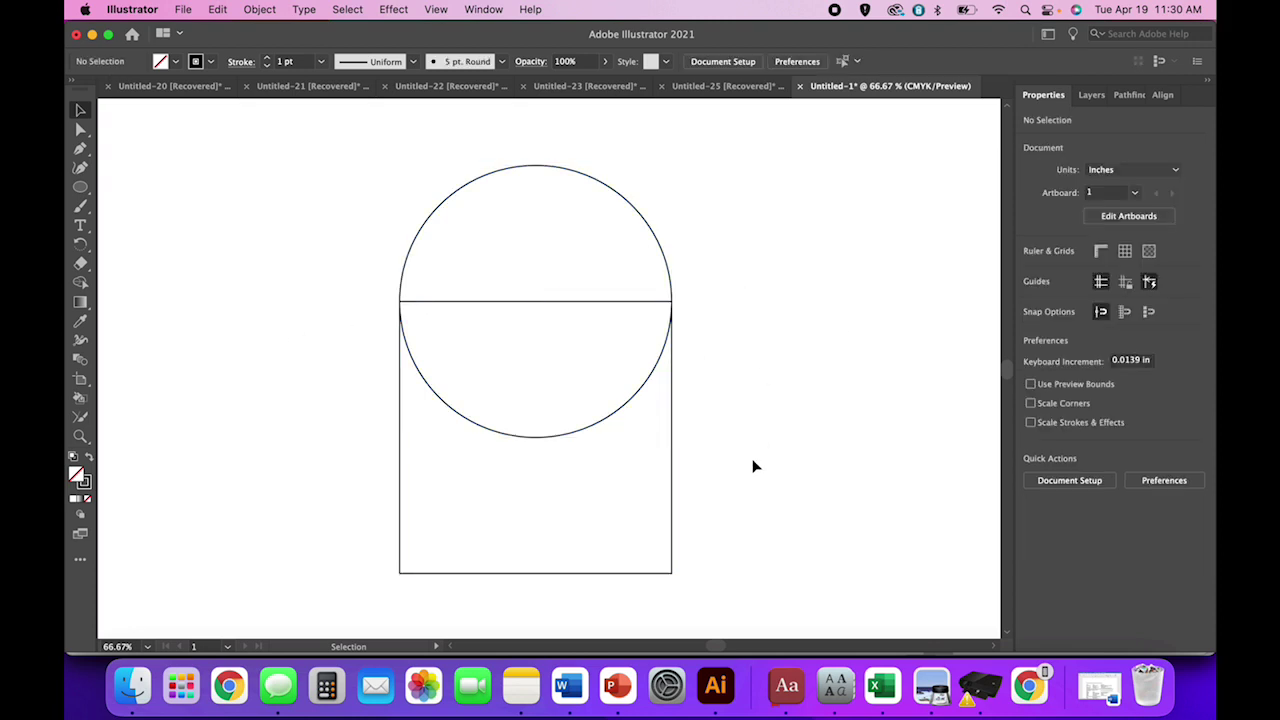
pyautogui.moveTo(751, 463); pyautogui.dragTo(494, 220)
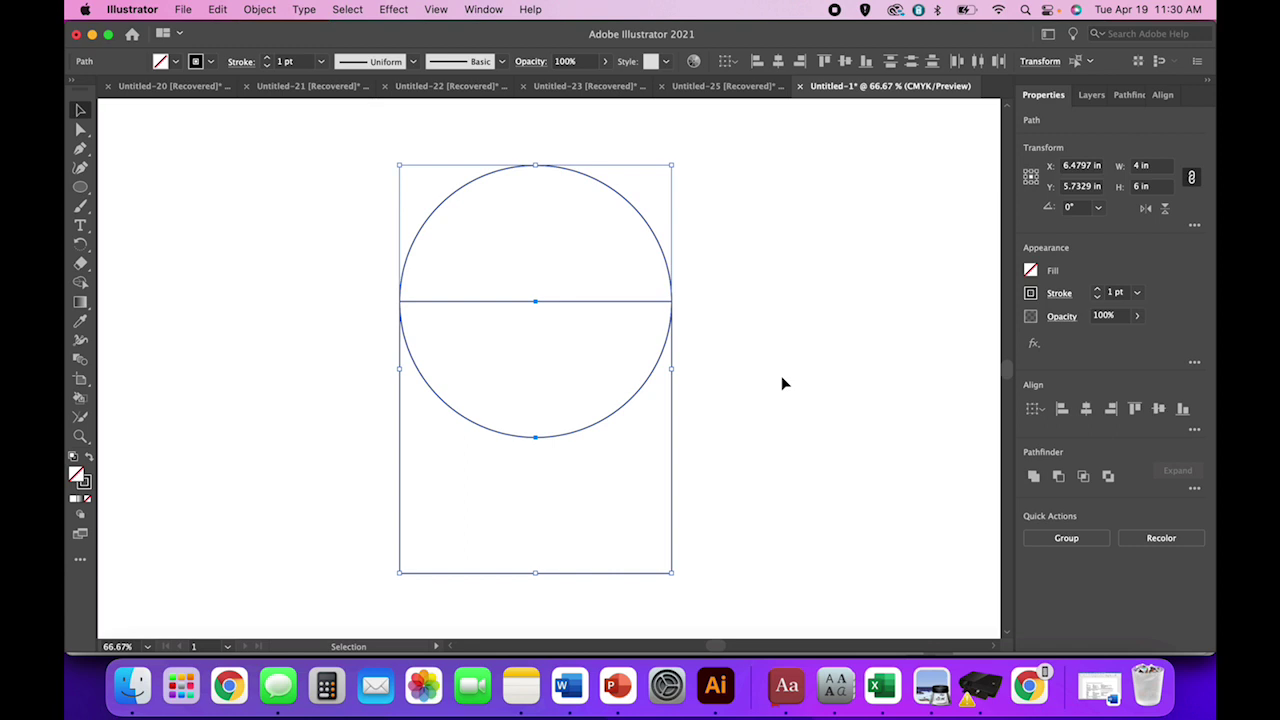
pyautogui.click(1034, 477)
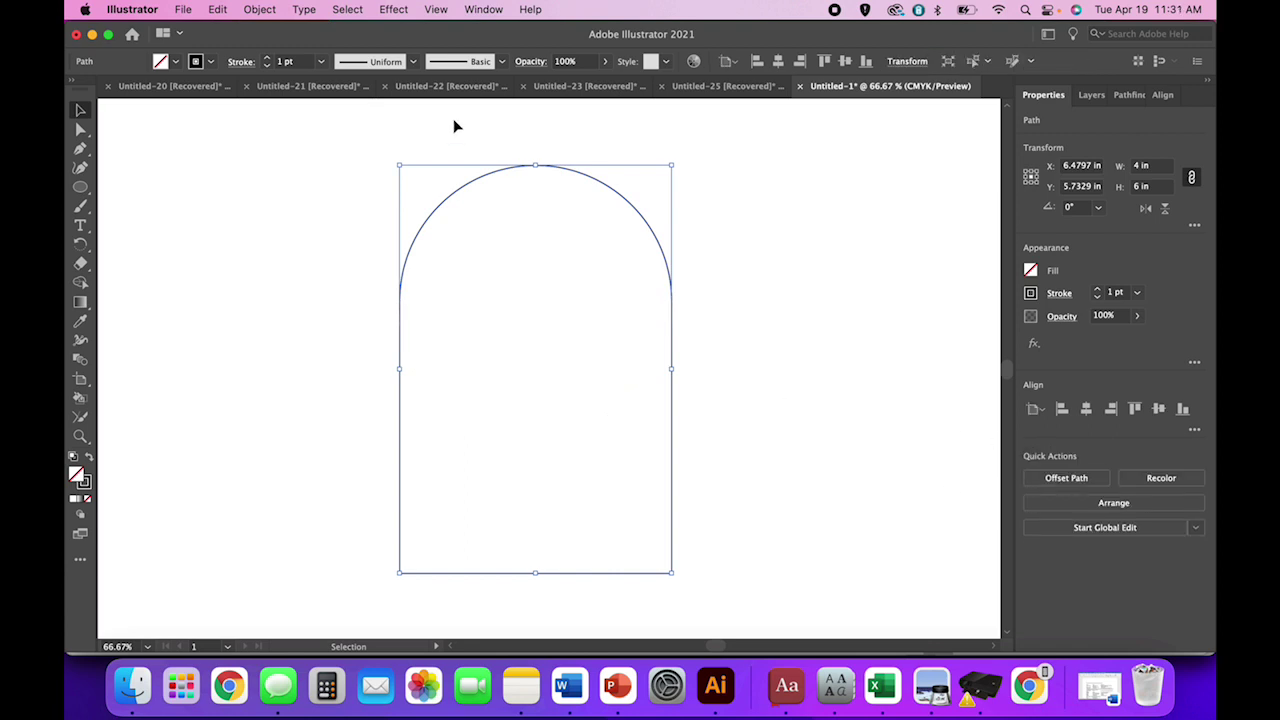
pyautogui.click(484, 10)
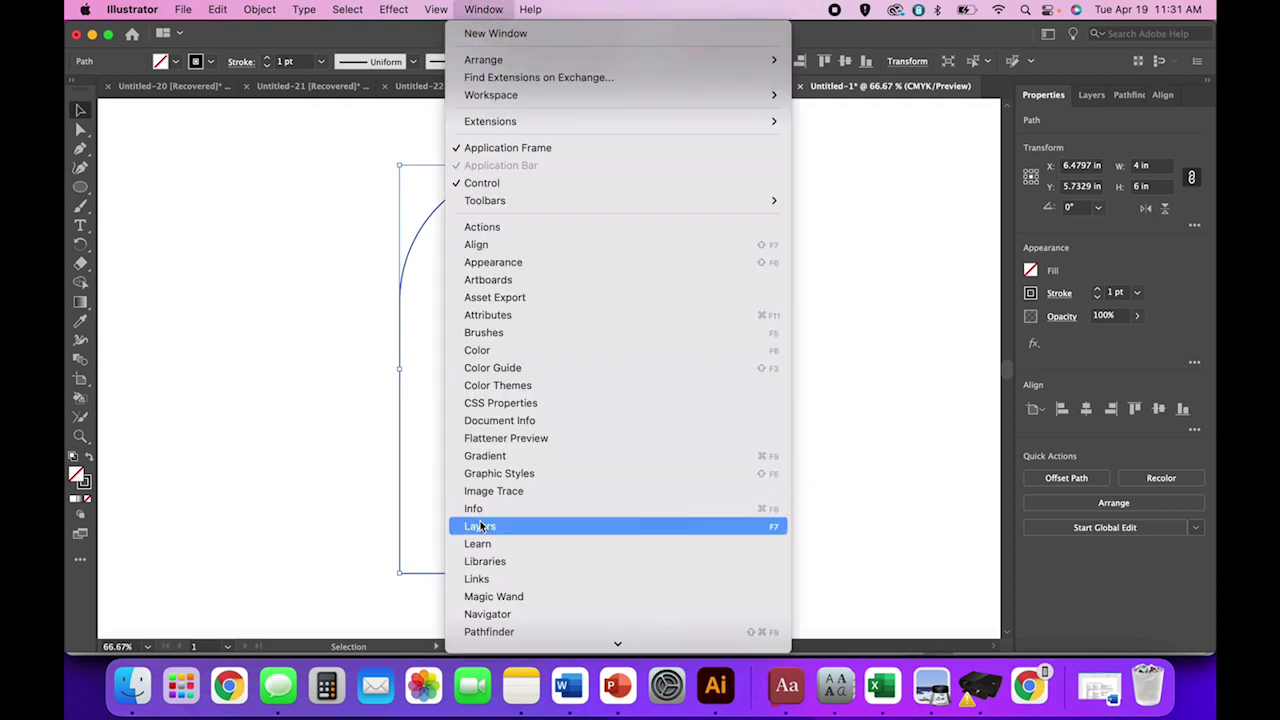
pyautogui.click(484, 10)
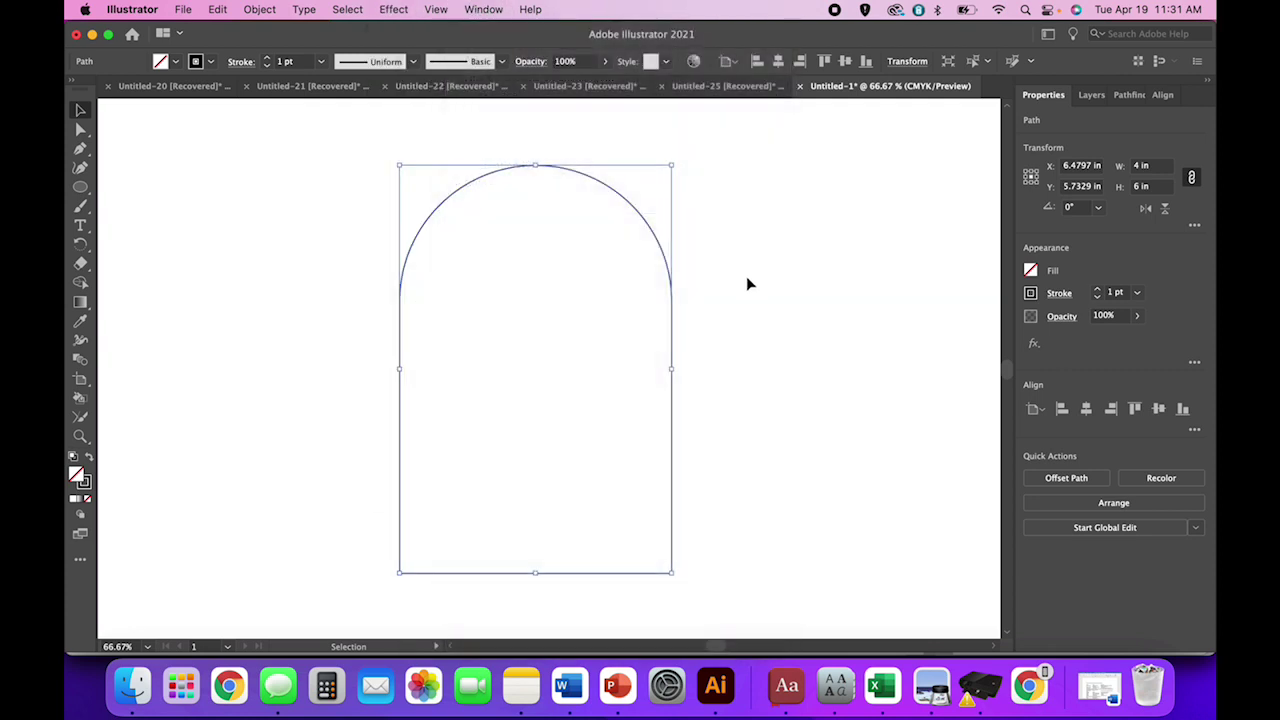
pyautogui.click(747, 285)
pyautogui.click(671, 343)
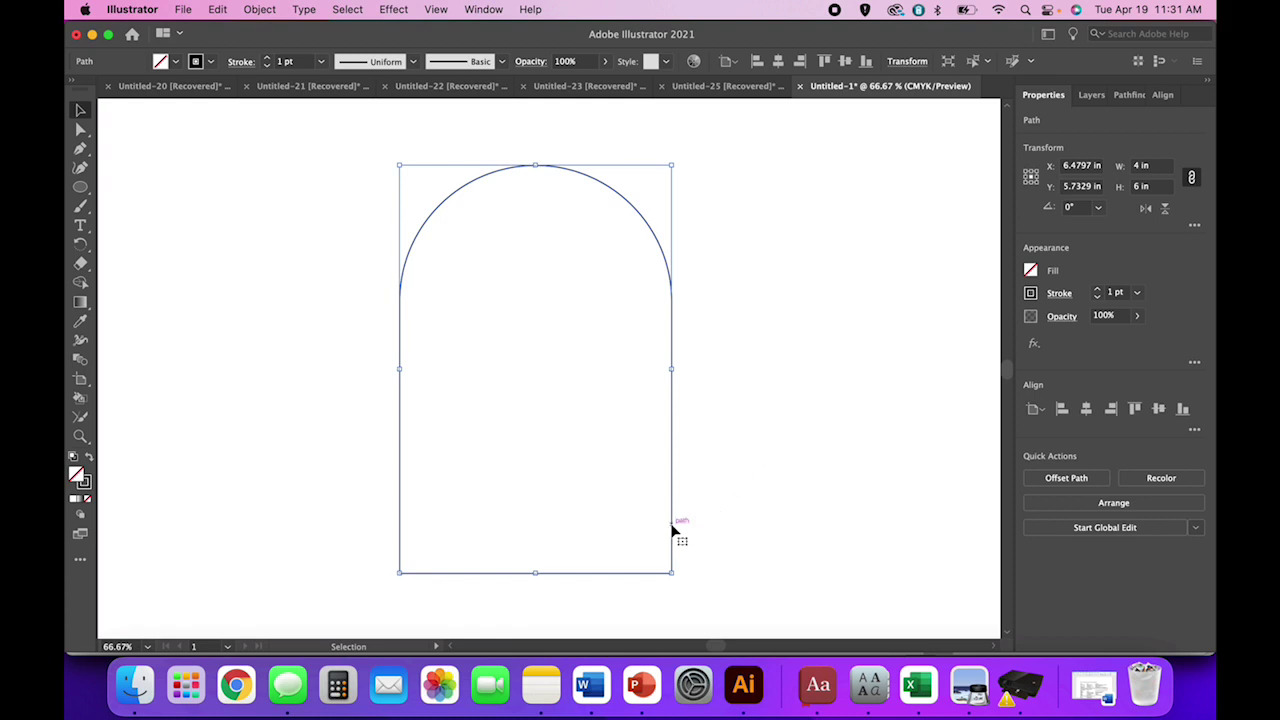
# - Move the arch up and to the left, then reselect it
pyautogui.moveTo(670, 530); pyautogui.dragTo(578, 498)
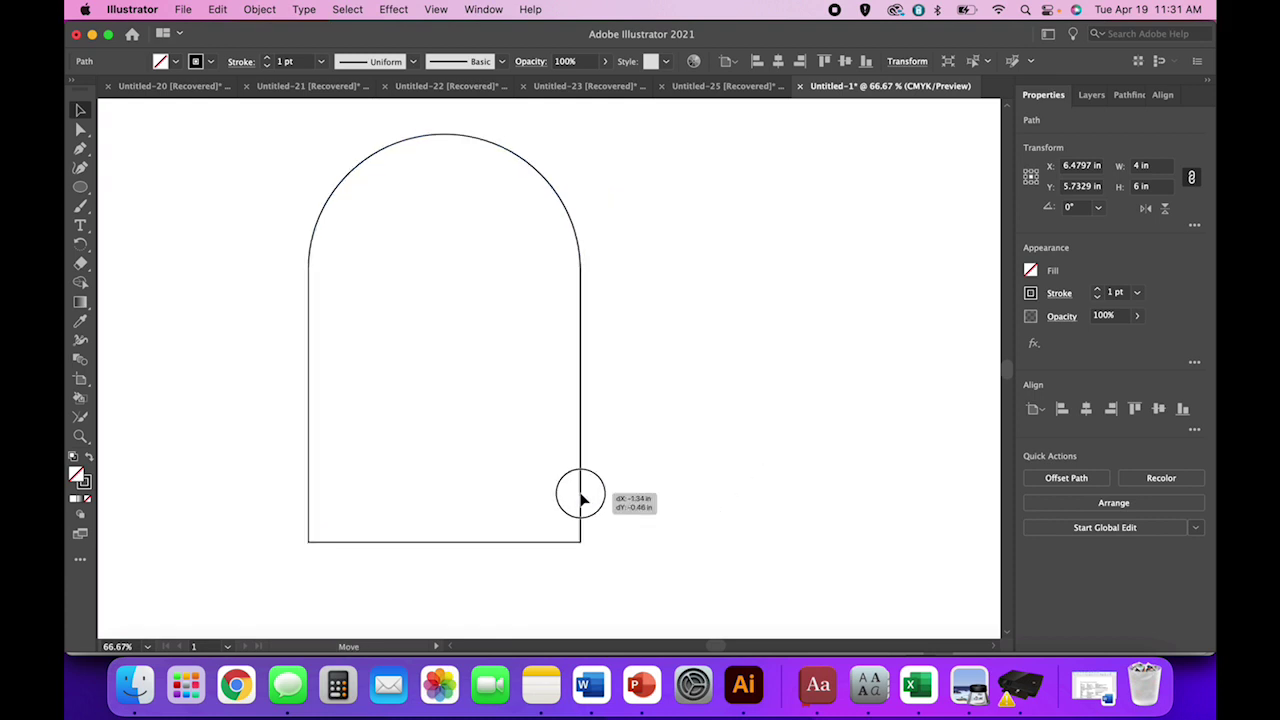
pyautogui.click(681, 515)
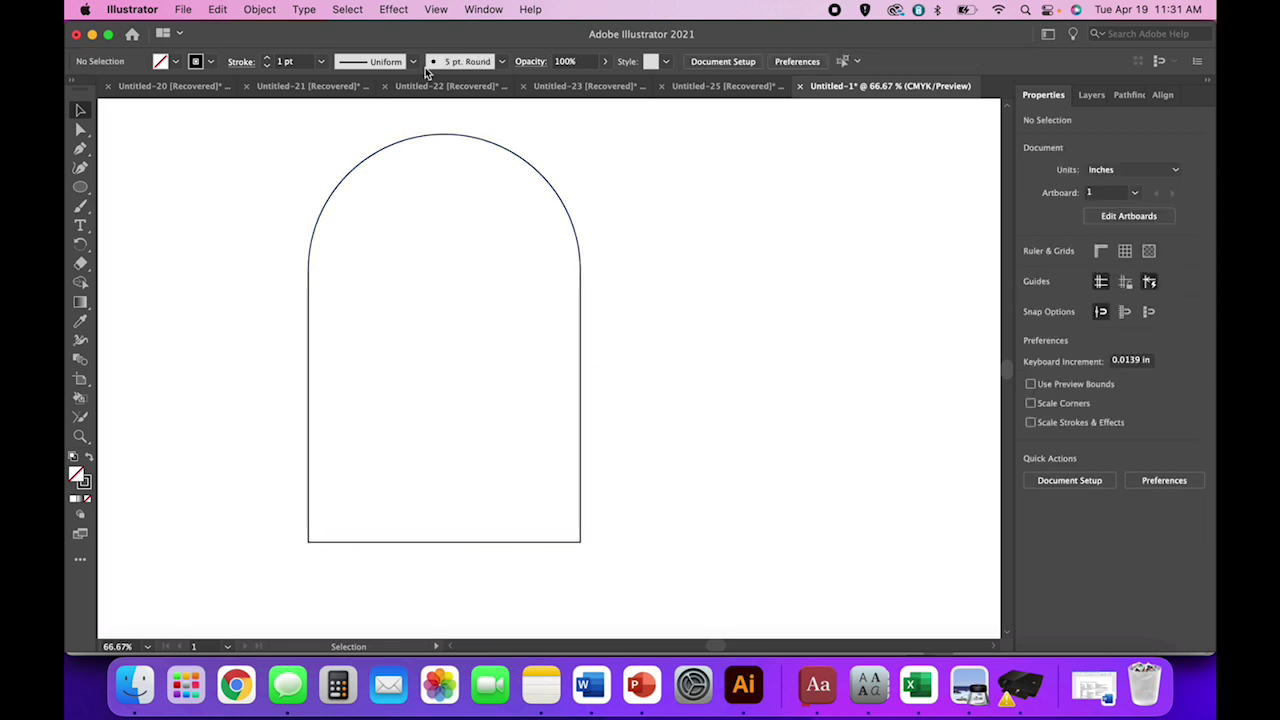
pyautogui.click(582, 512)
# - Create an inner arch with Offset Path set to -0.25 in
pyautogui.click(260, 10)
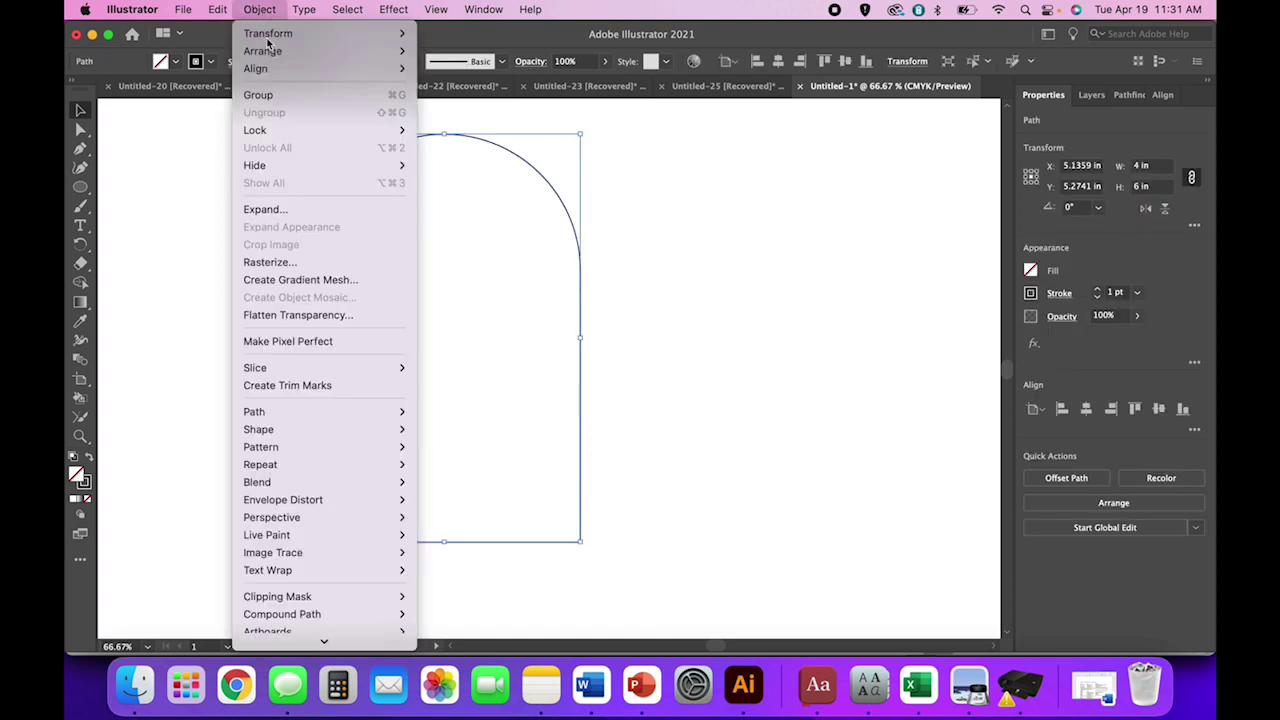
pyautogui.moveTo(316, 411)
pyautogui.click(452, 474)
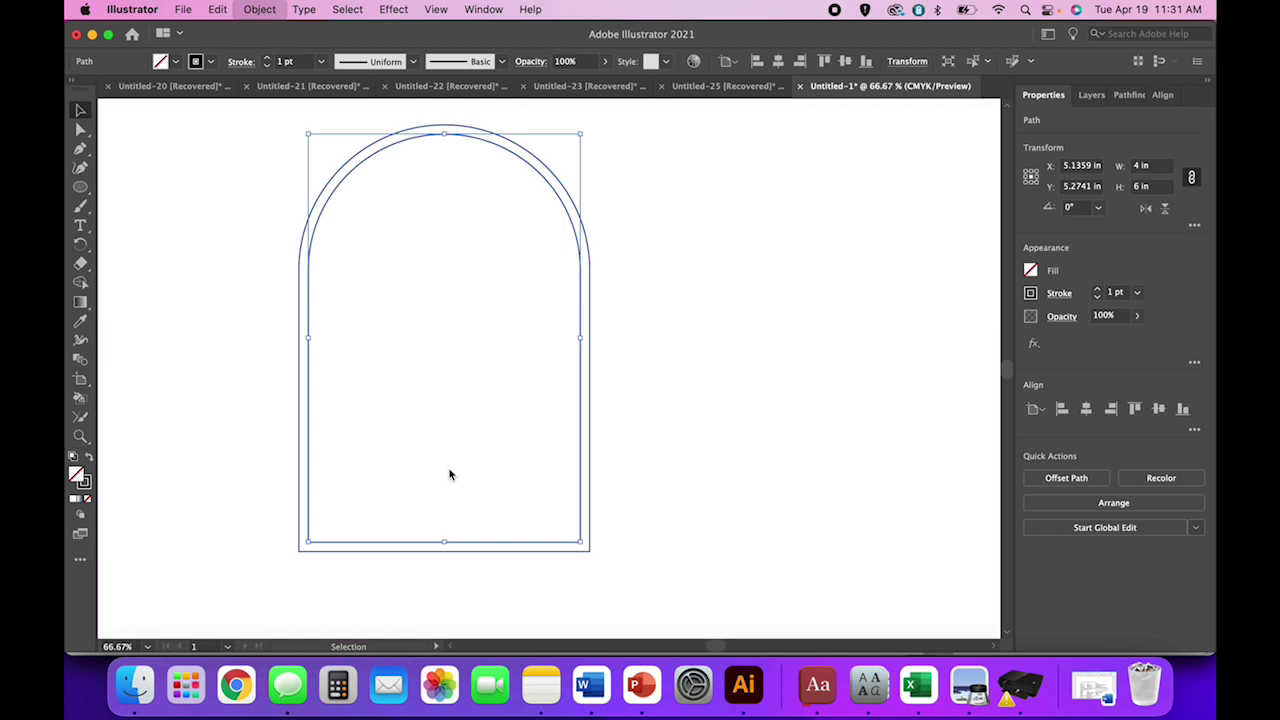
pyautogui.write('-.25')
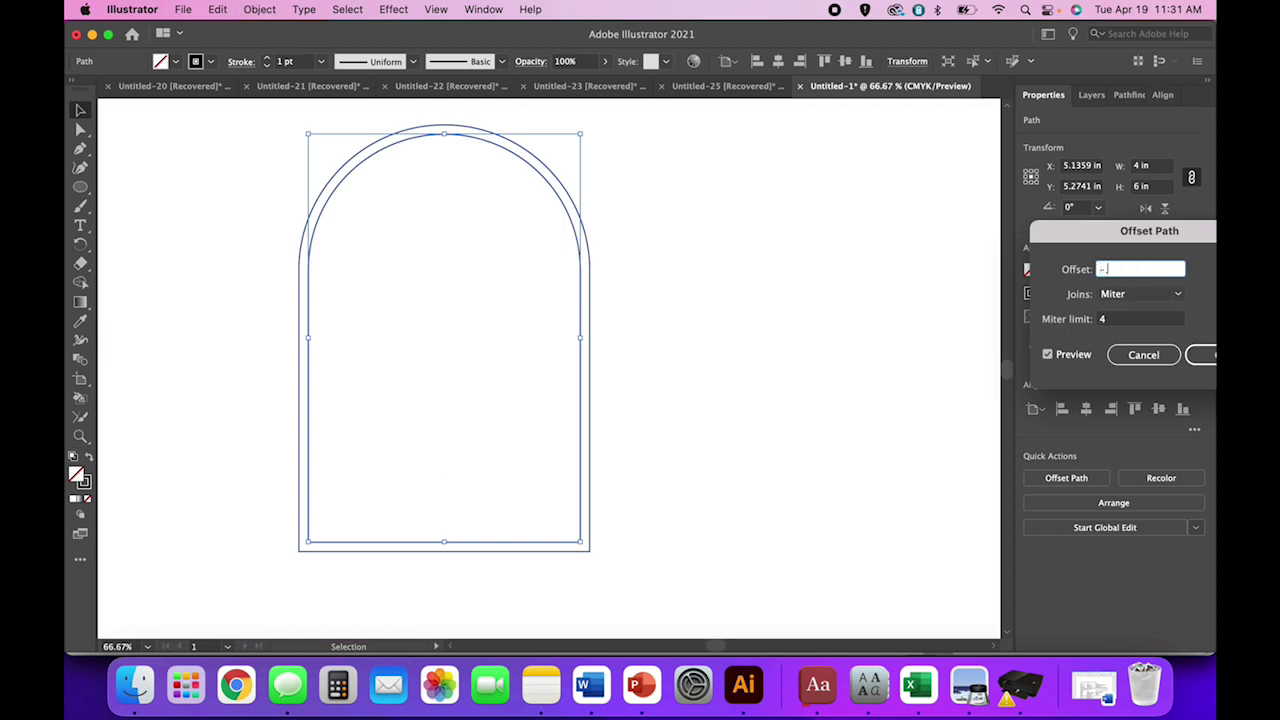
pyautogui.press('Tab')
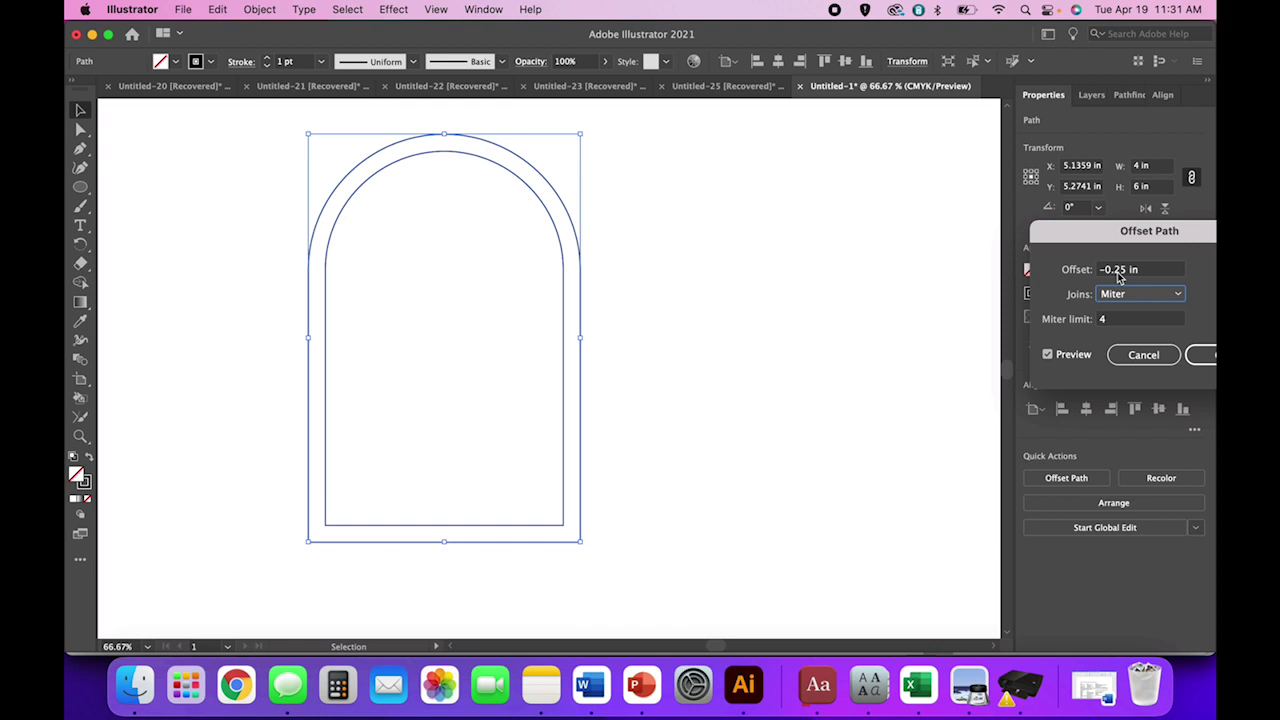
pyautogui.click(1197, 355)
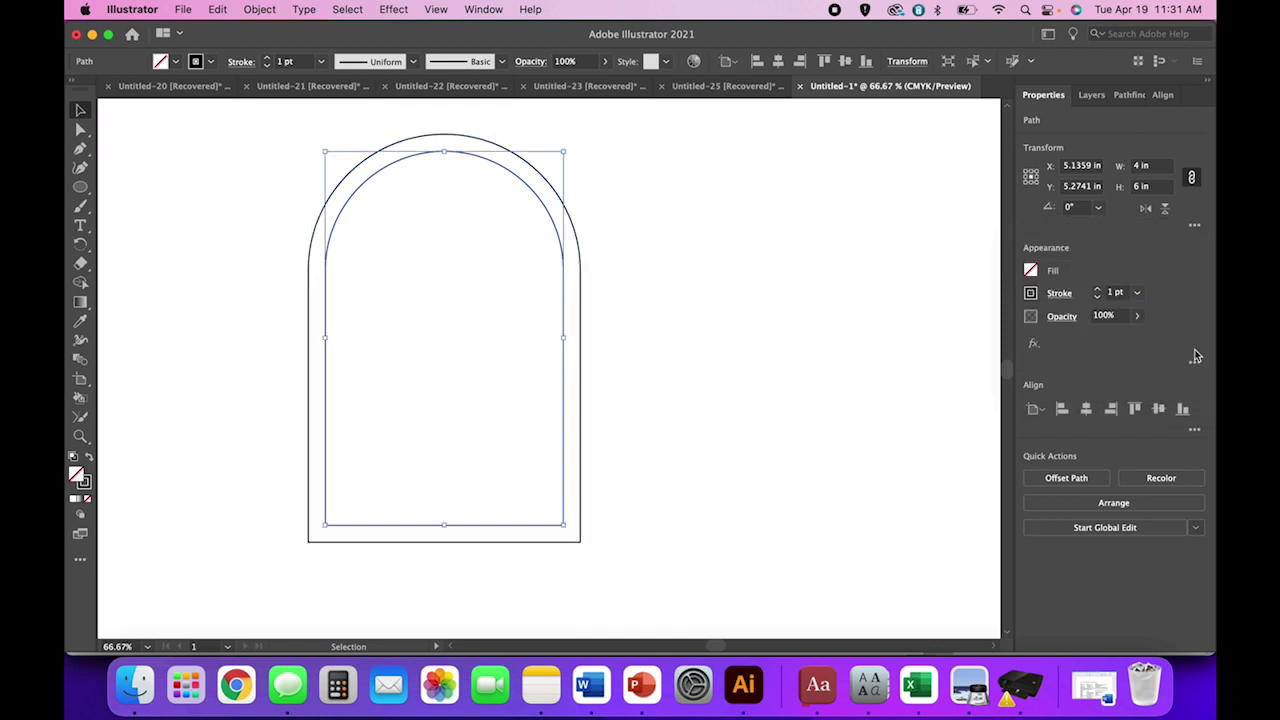
# - Nudge the outer arch toward the artboard's left edge, then copy it and paste a duplicate to its right
pyautogui.click(791, 420)
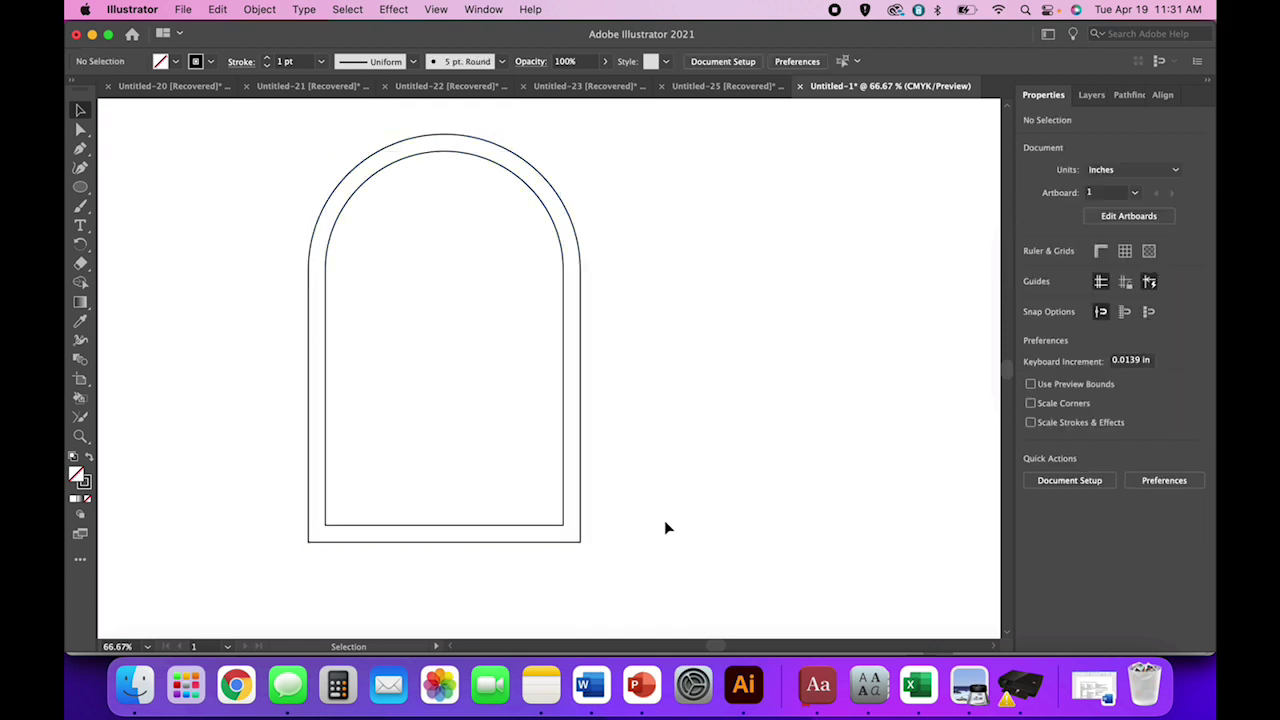
pyautogui.hscroll(-5, 664, 520)
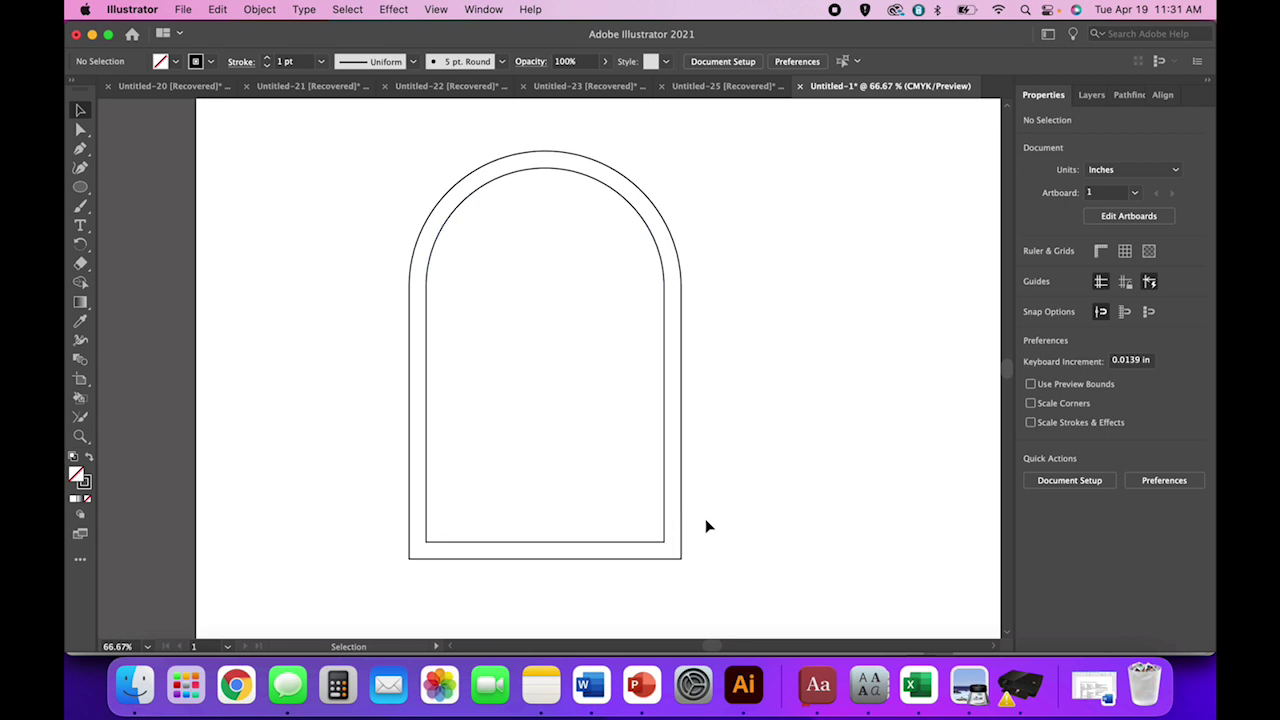
pyautogui.click(664, 520)
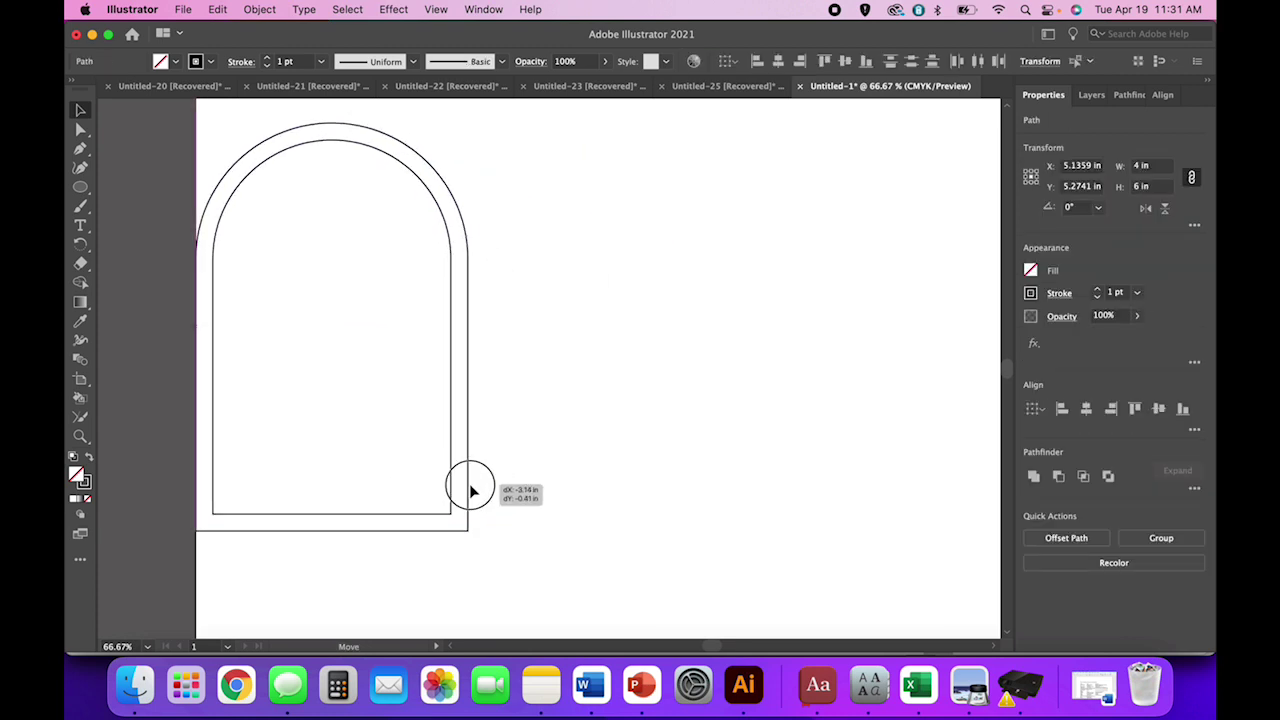
pyautogui.moveTo(472, 490); pyautogui.dragTo(489, 491)
pyautogui.click(560, 520)
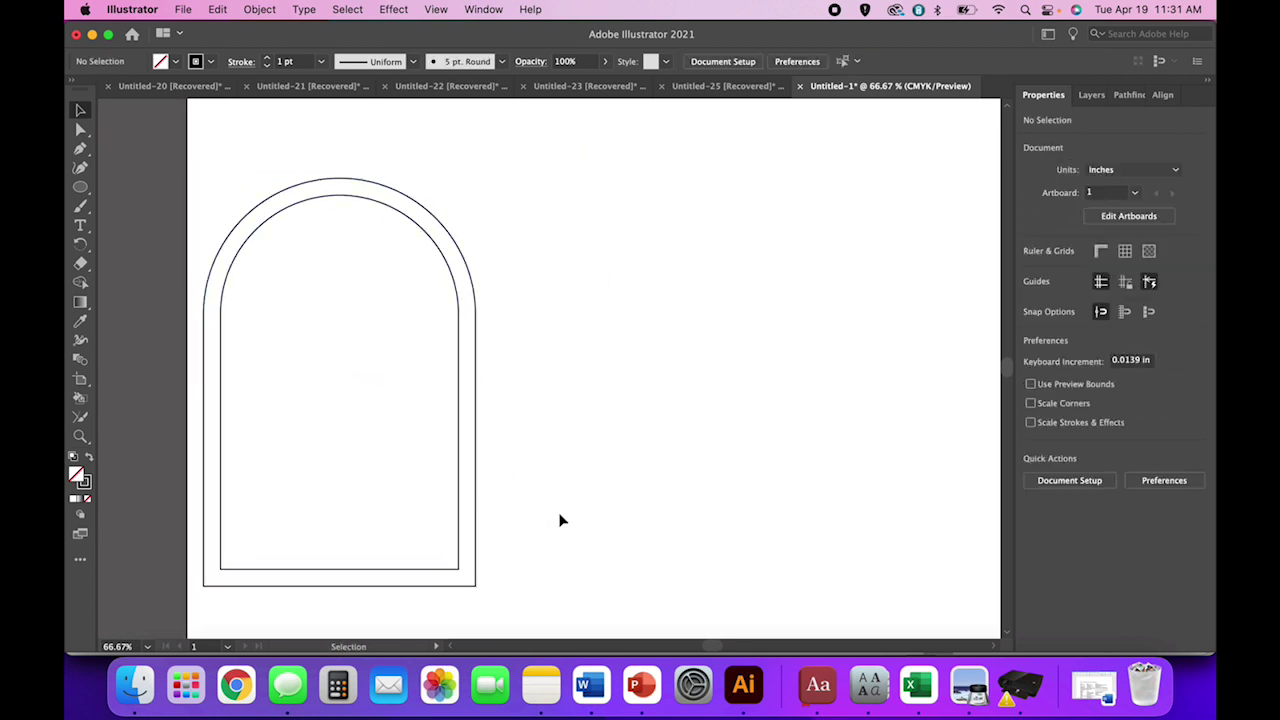
pyautogui.scroll(3, 560, 520)
pyautogui.click(456, 380)
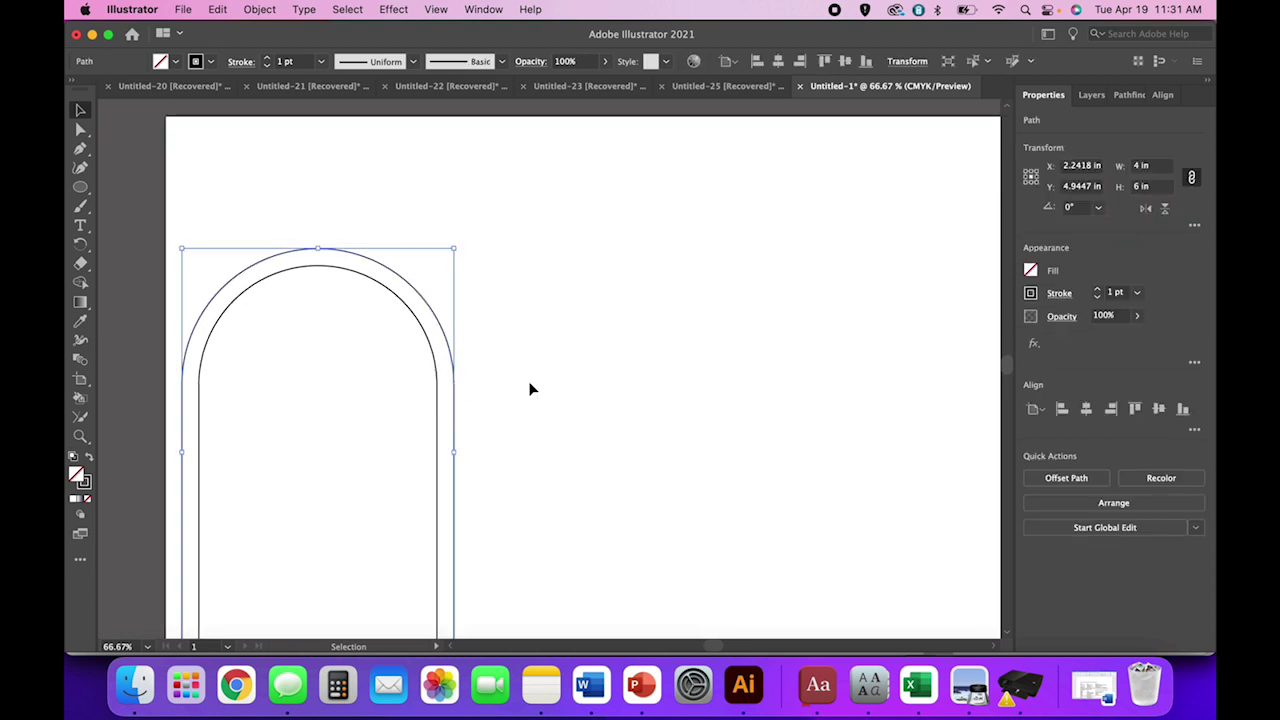
pyautogui.scroll(-2, 577, 386)
pyautogui.hscroll(-1, 577, 386)
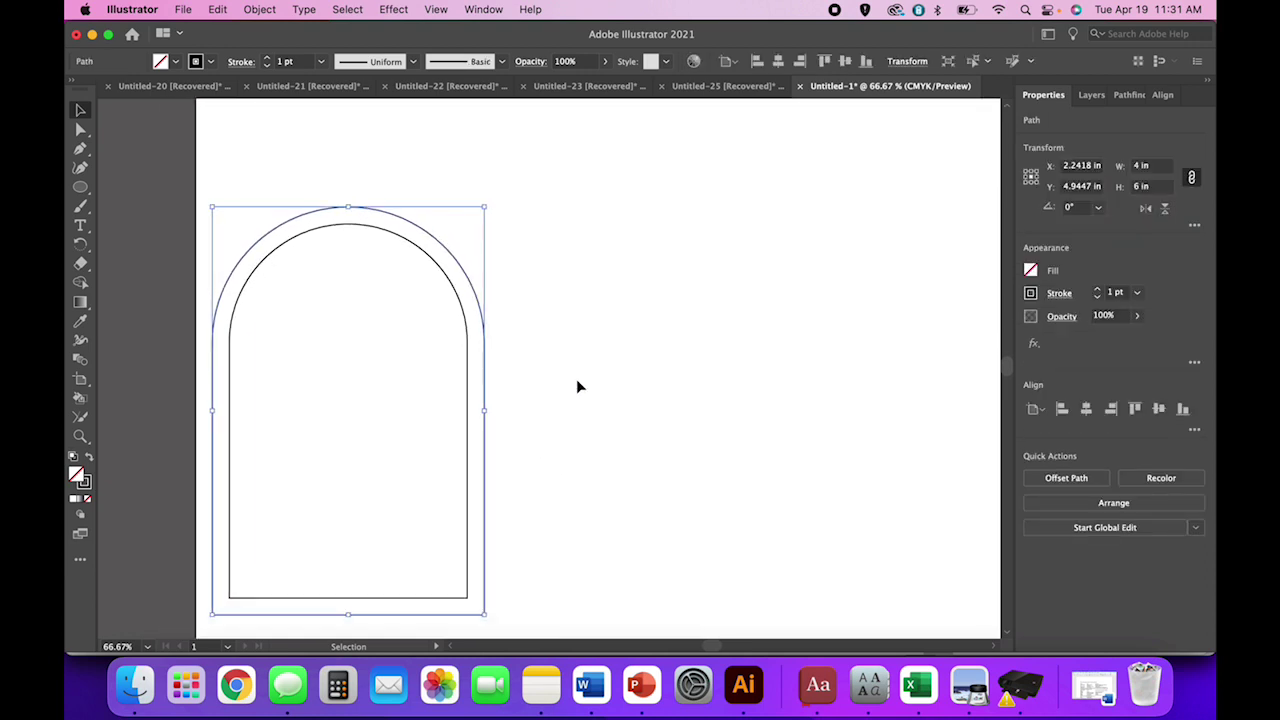
pyautogui.press('cmd+c')
pyautogui.press('cmd+v')
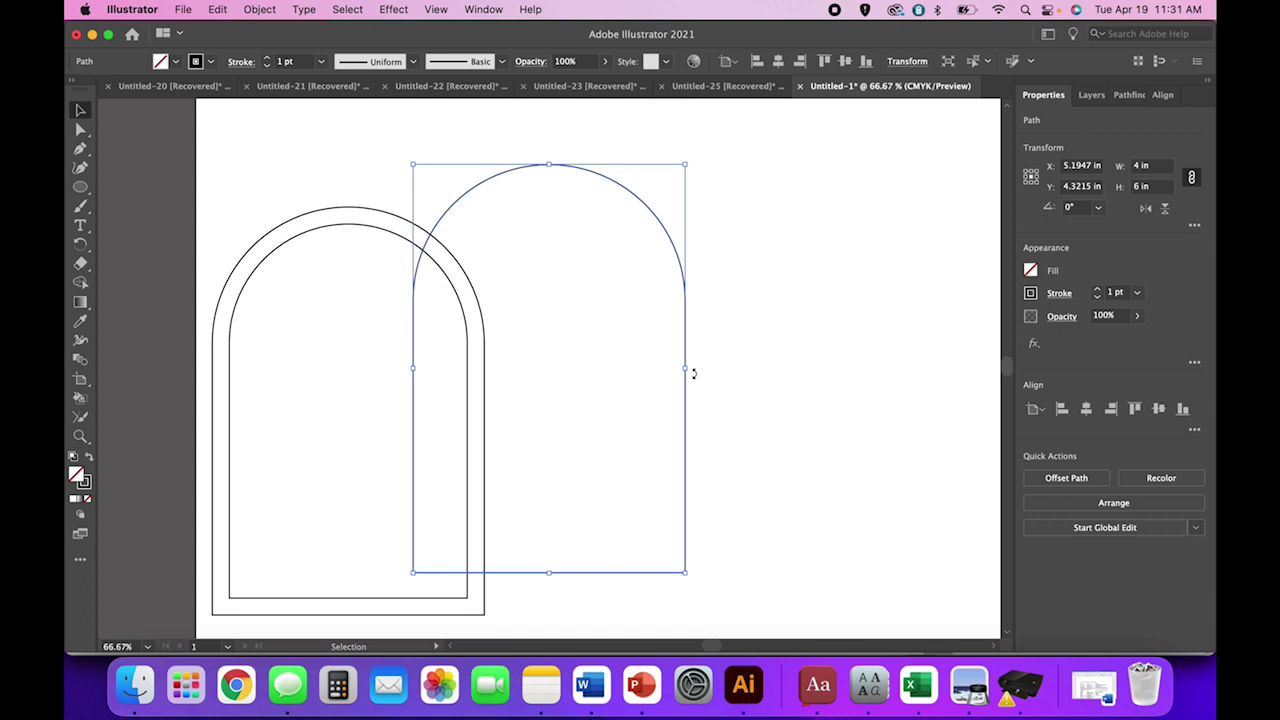
pyautogui.moveTo(684, 338); pyautogui.dragTo(791, 345)
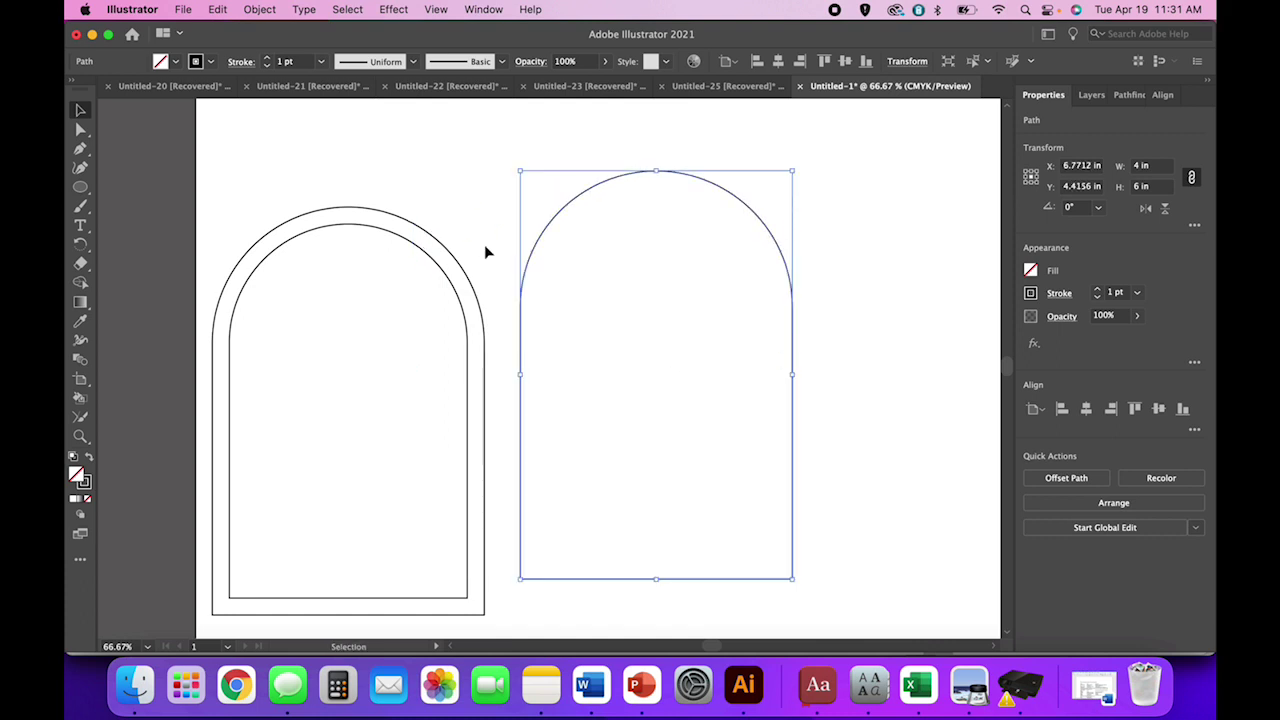
# - Create a new document, Untitled-2, and paste the arch at its top-left
pyautogui.click(183, 9)
pyautogui.click(185, 34)
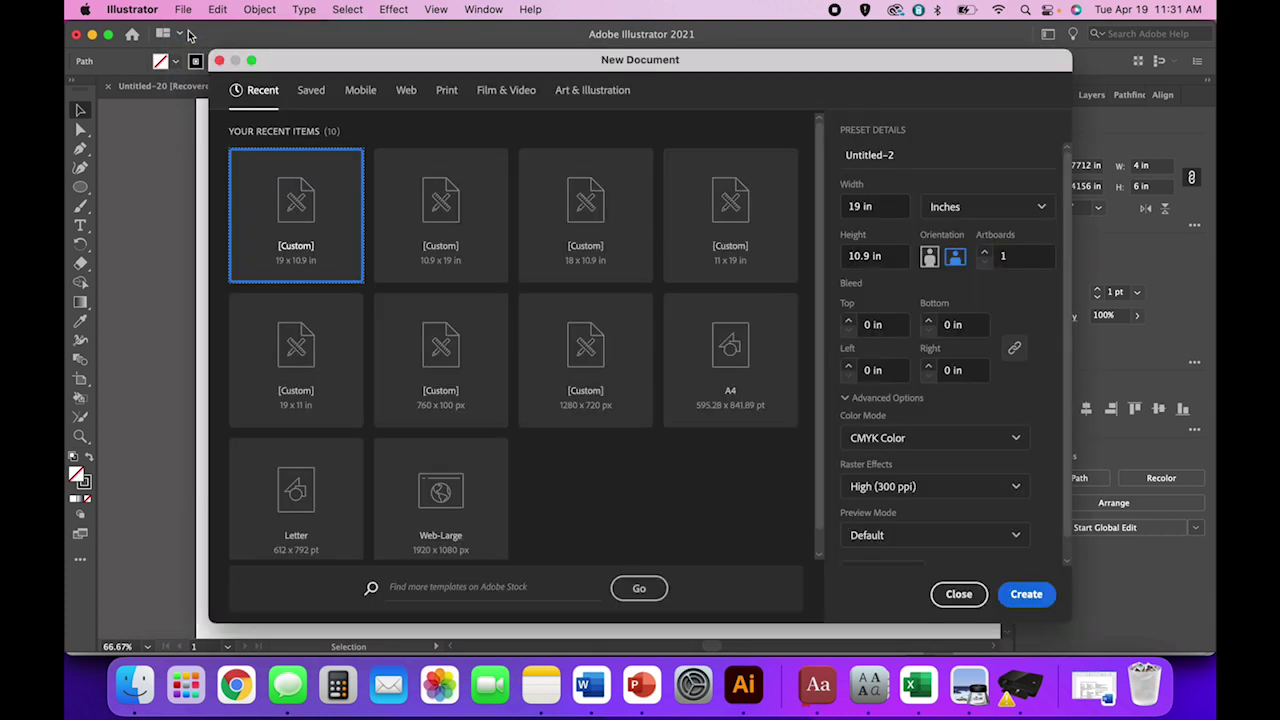
pyautogui.press('Escape')
pyautogui.press('cmd+v')
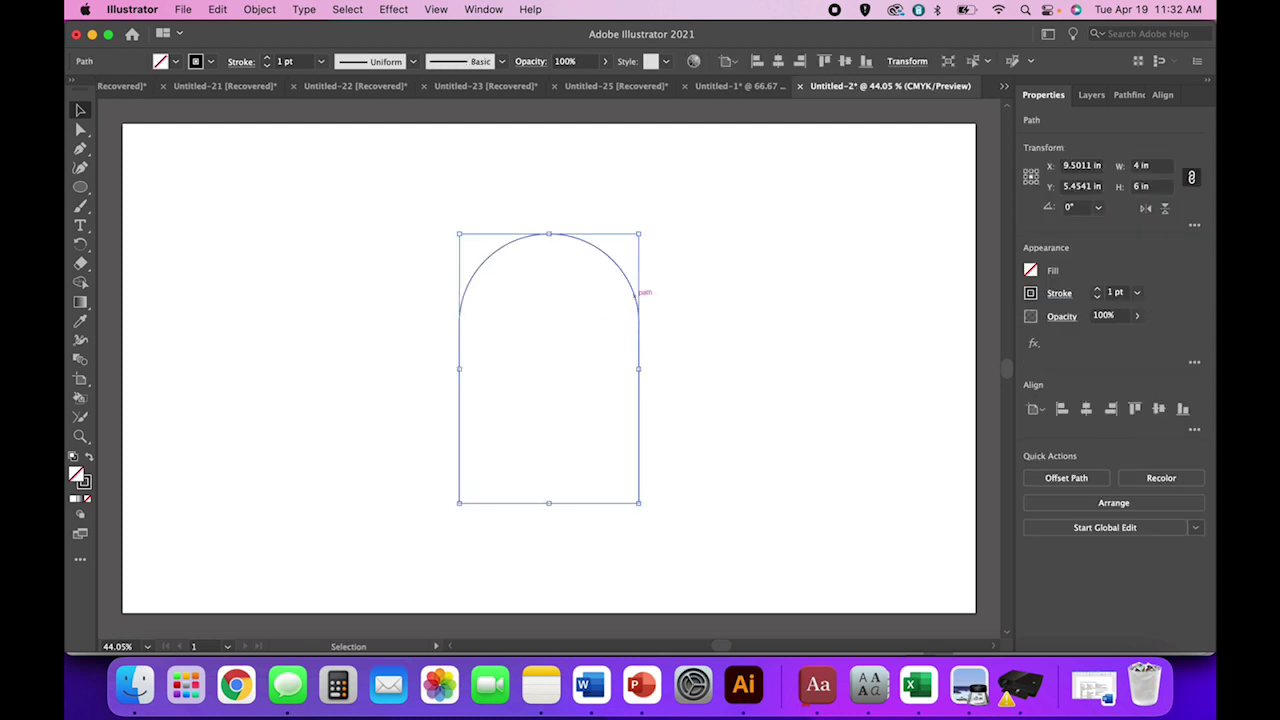
pyautogui.moveTo(636, 300); pyautogui.dragTo(305, 199)
# - Paste a second arch beside the first, then return to Untitled-1
pyautogui.click(391, 214)
pyautogui.press('cmd+v')
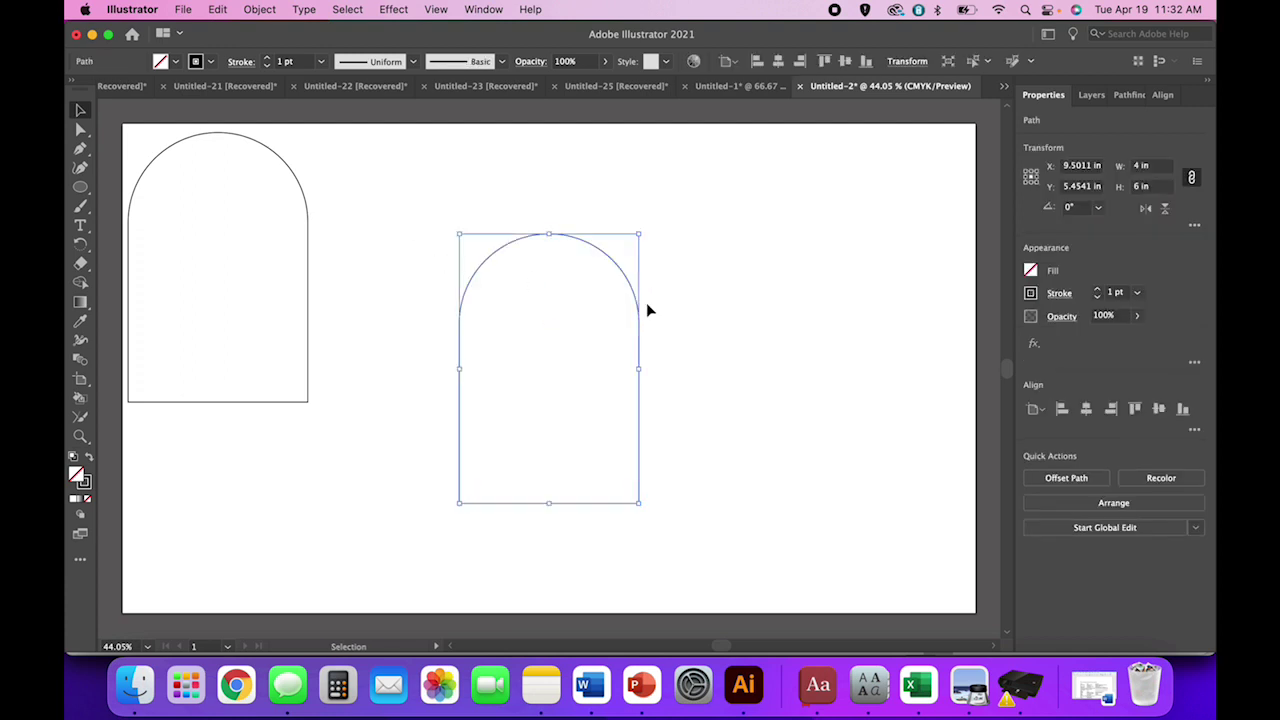
pyautogui.moveTo(637, 305); pyautogui.dragTo(492, 206)
pyautogui.click(766, 126)
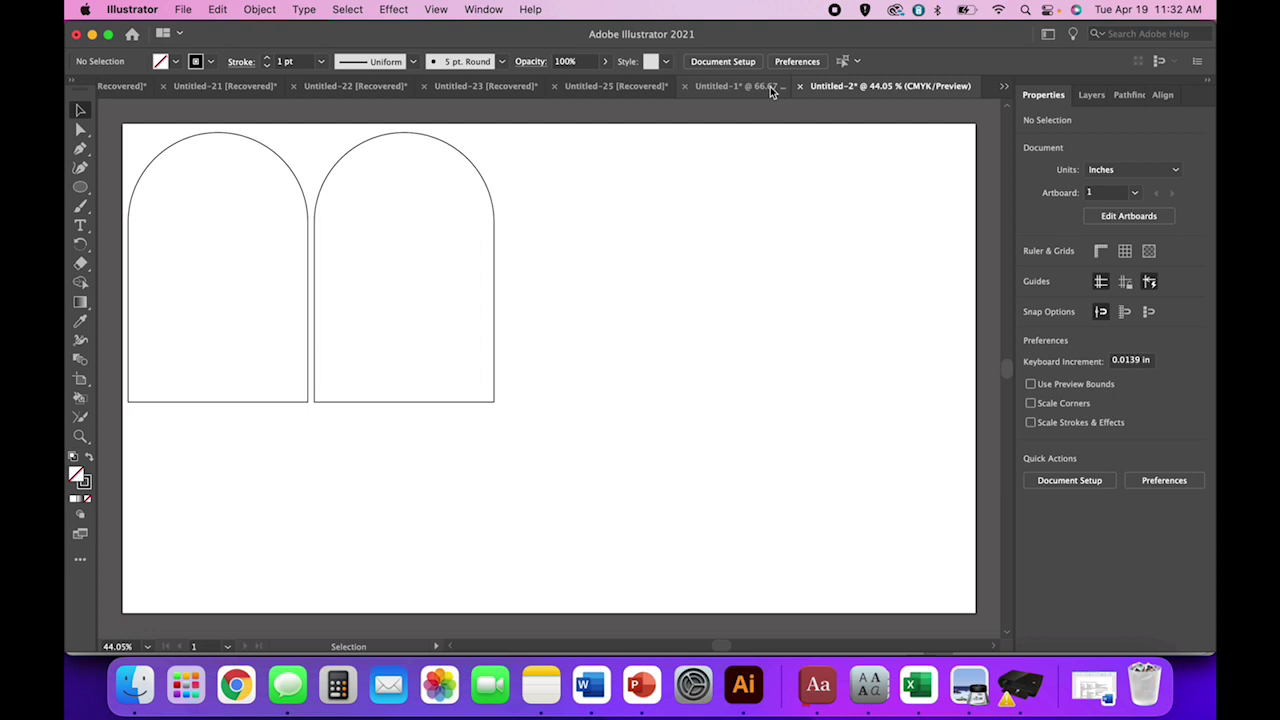
pyautogui.click(771, 88)
# - Delete the extra arch copy, zoom out to 50%, and swap fill and stroke to make the arch solid black
pyautogui.click(811, 331)
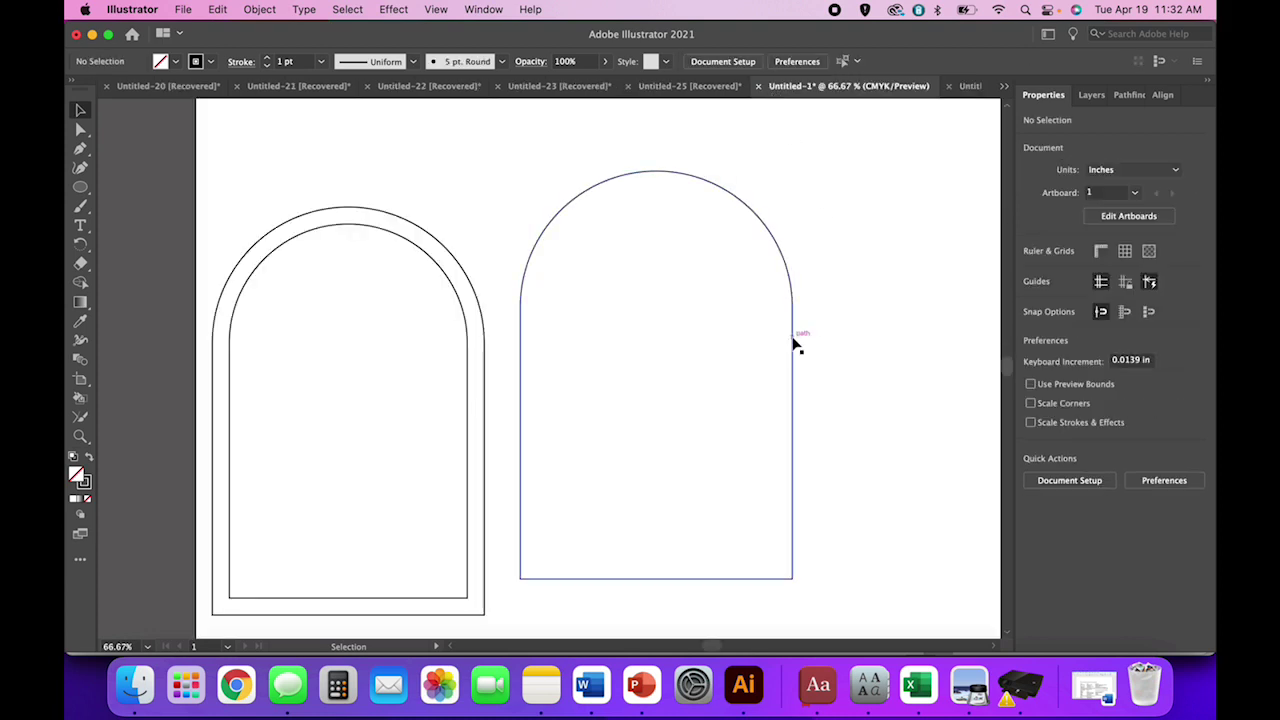
pyautogui.click(793, 343)
pyautogui.press('Delete')
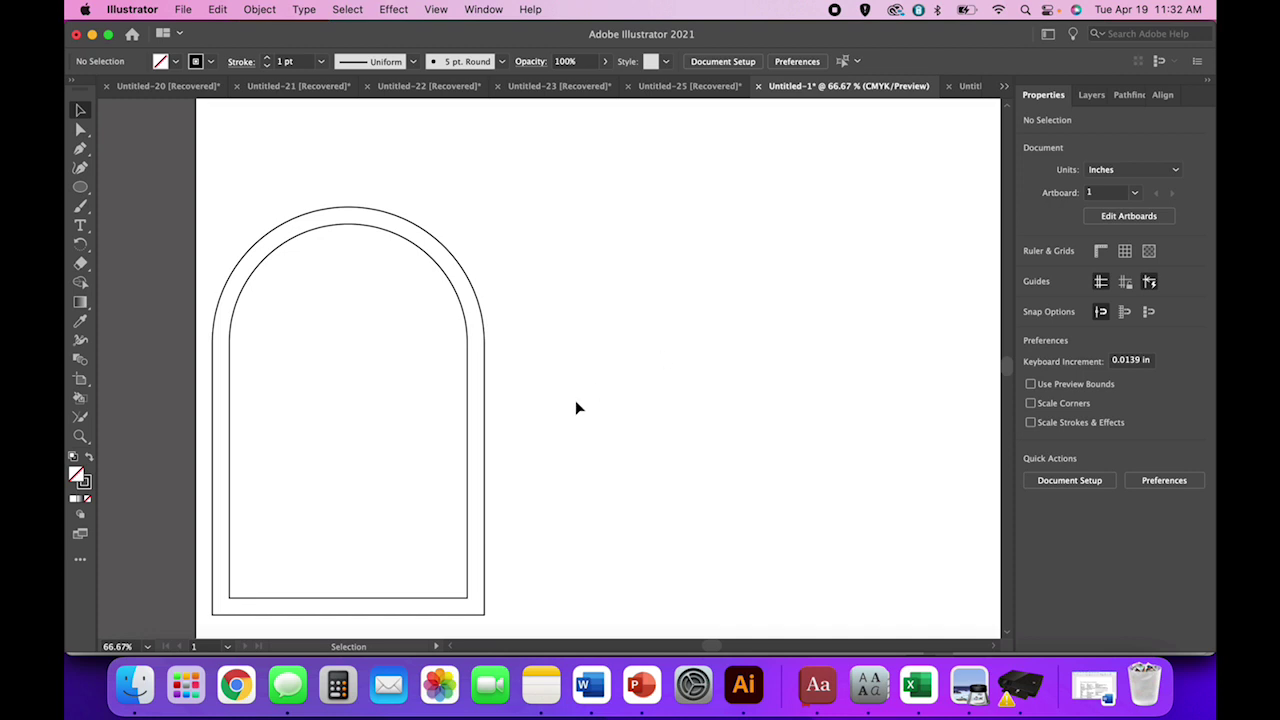
pyautogui.press('super+minus')
pyautogui.hscroll(2, 575, 407)
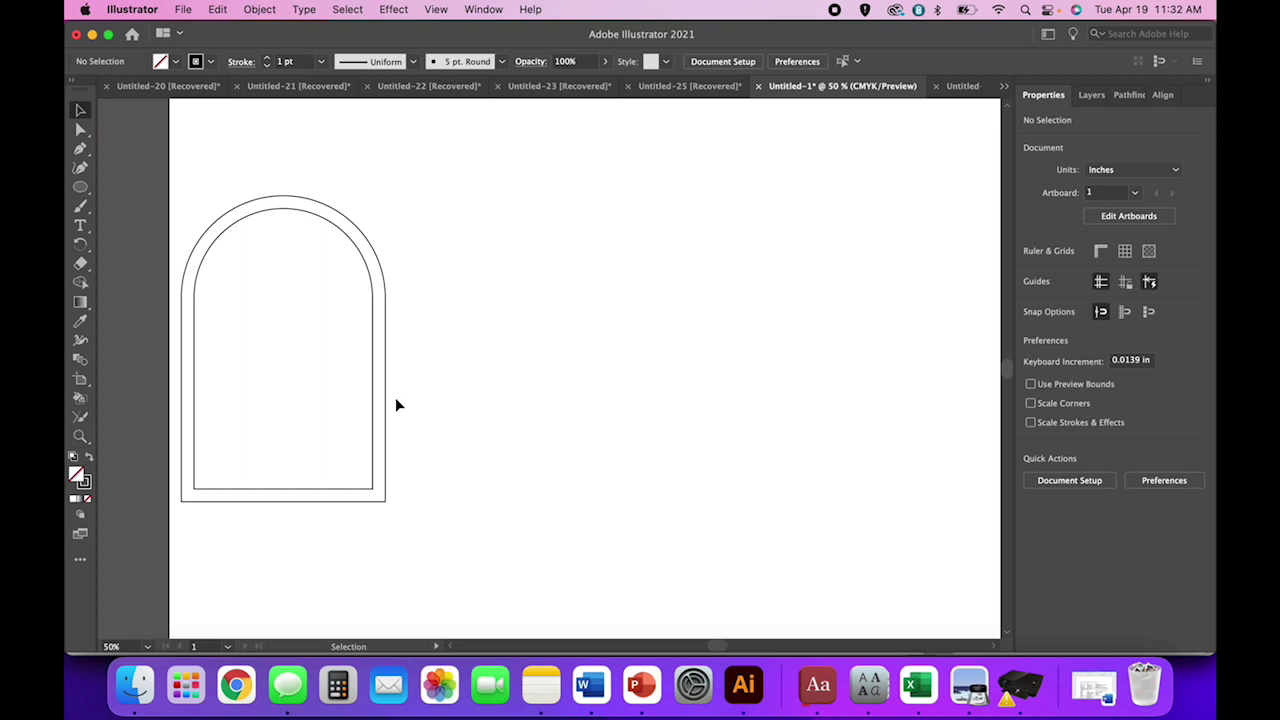
pyautogui.click(337, 405)
pyautogui.click(89, 457)
# - Select the inner arch path on its own
pyautogui.click(420, 462)
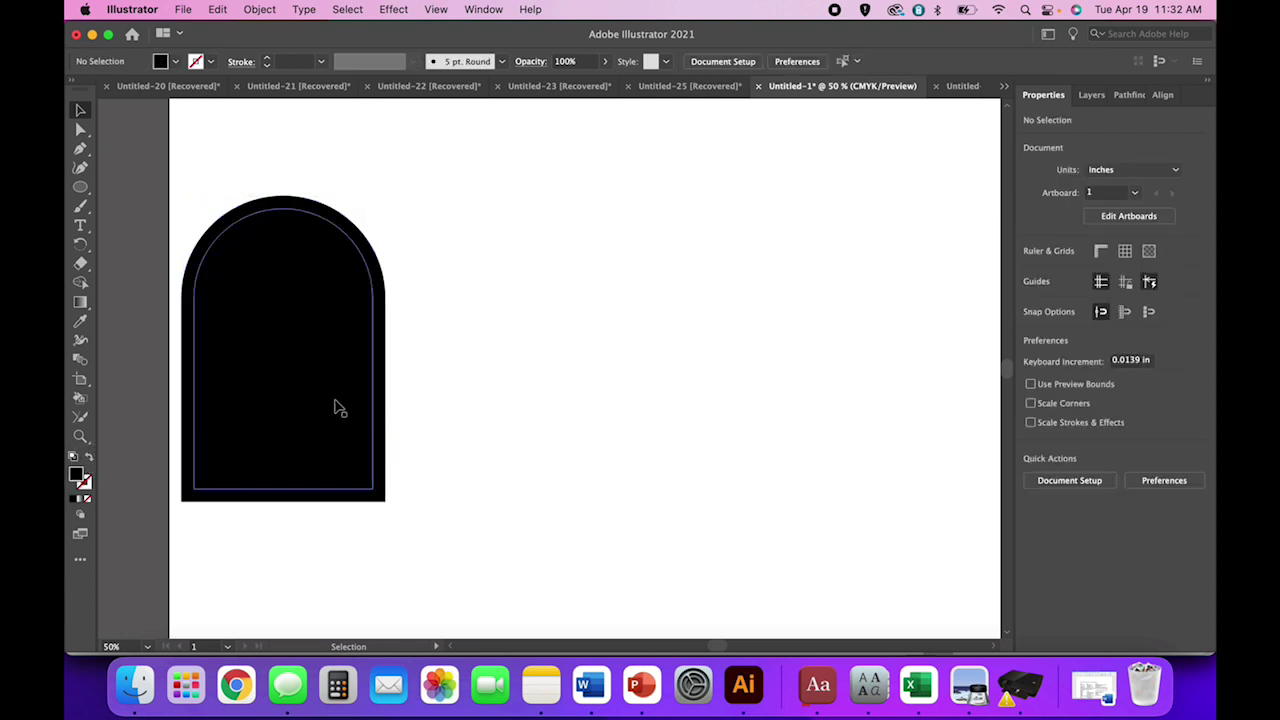
pyautogui.click(339, 410)
pyautogui.click(397, 410)
pyautogui.click(380, 403)
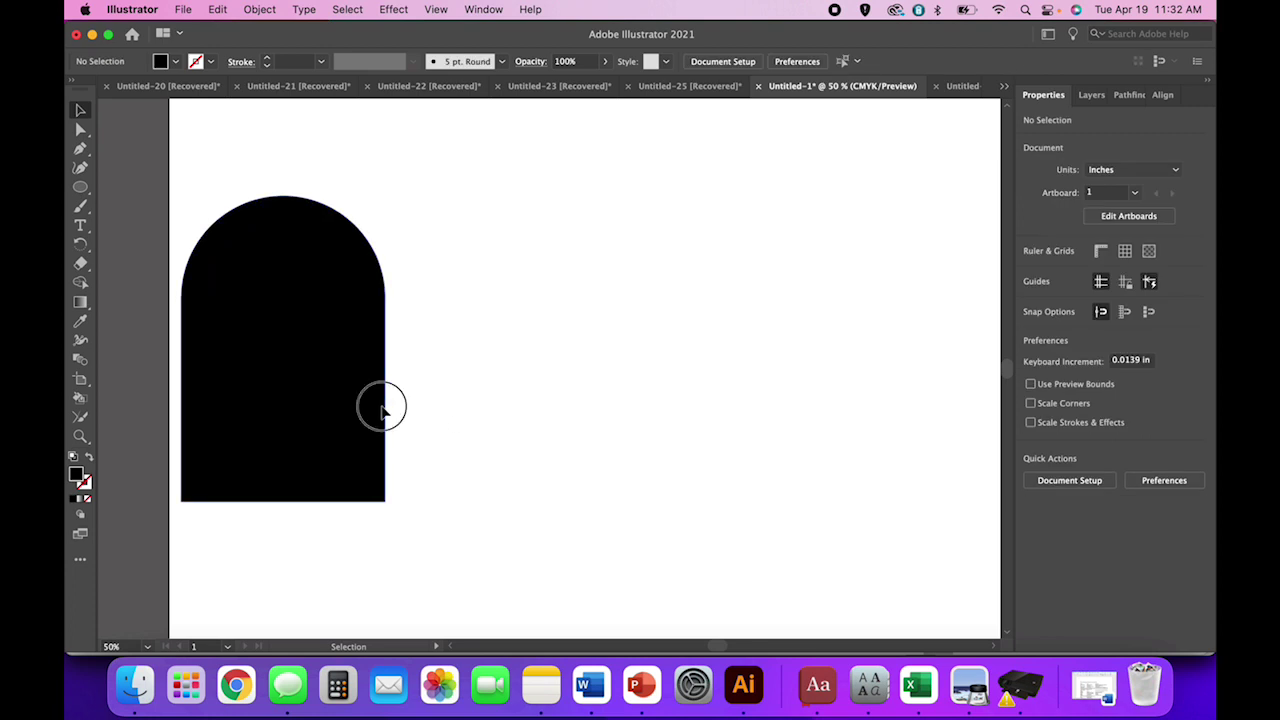
pyautogui.moveTo(438, 434); pyautogui.dragTo(290, 392)
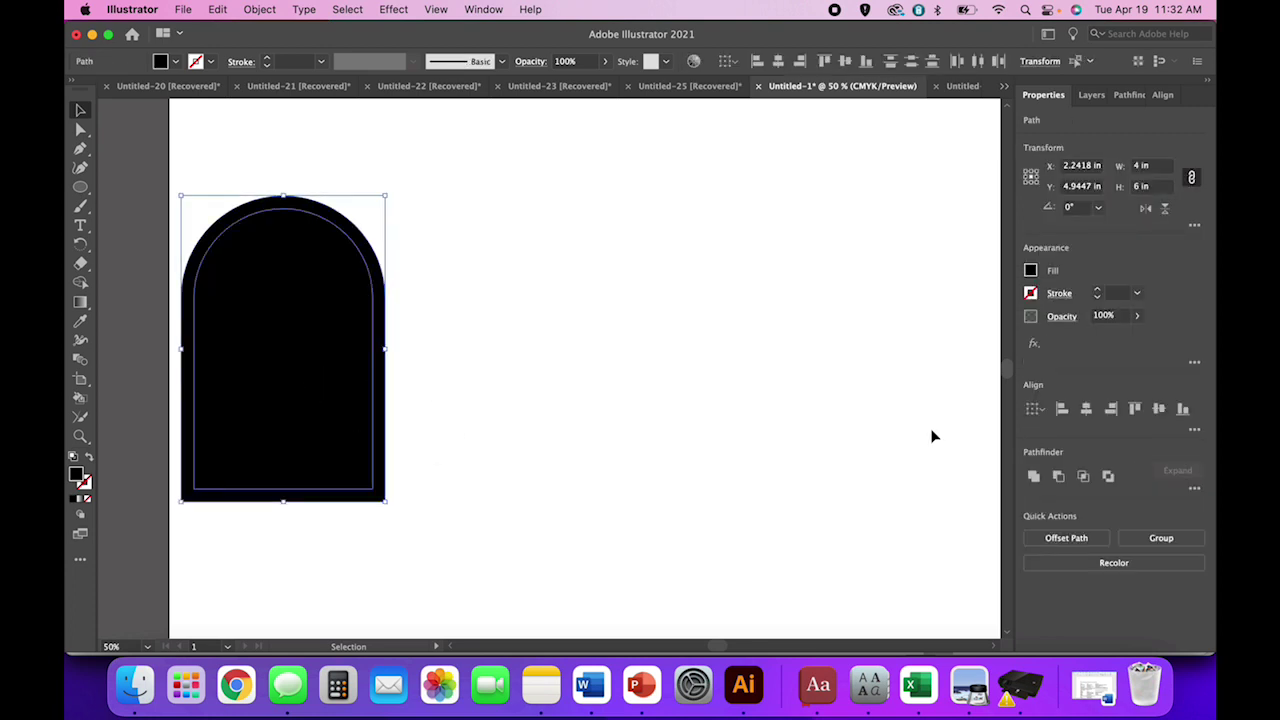
pyautogui.click(563, 438)
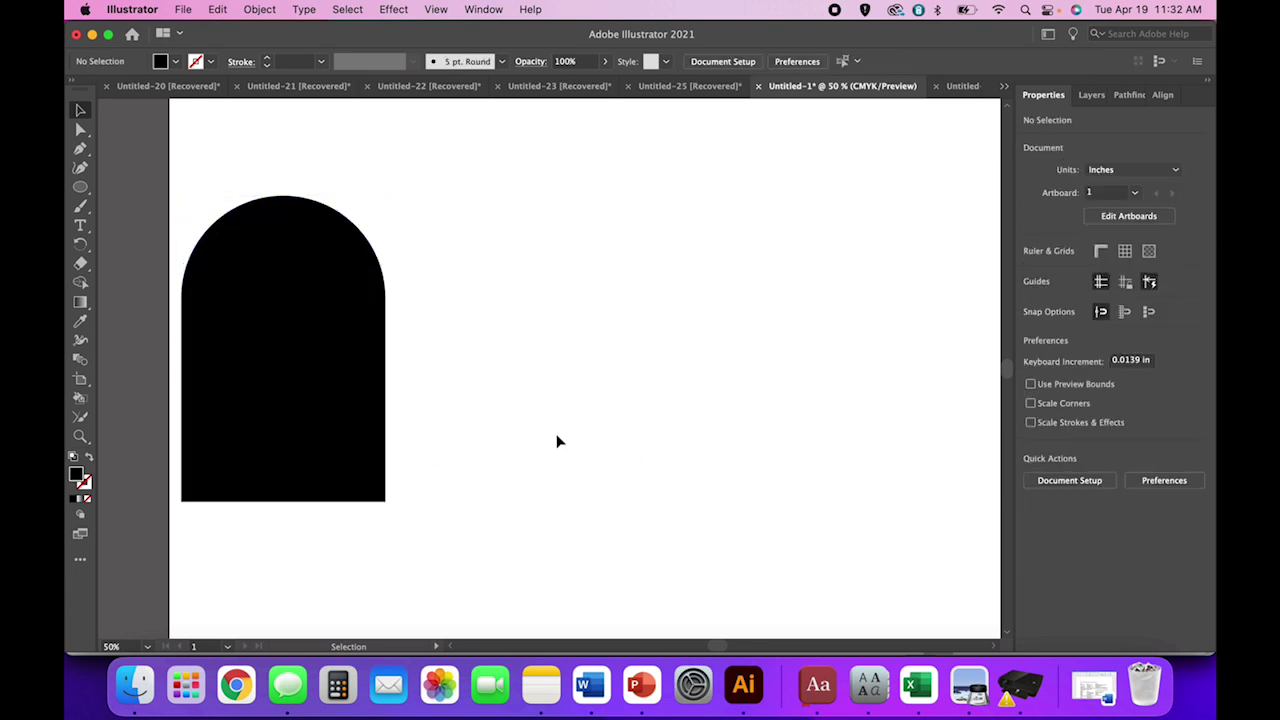
pyautogui.click(338, 367)
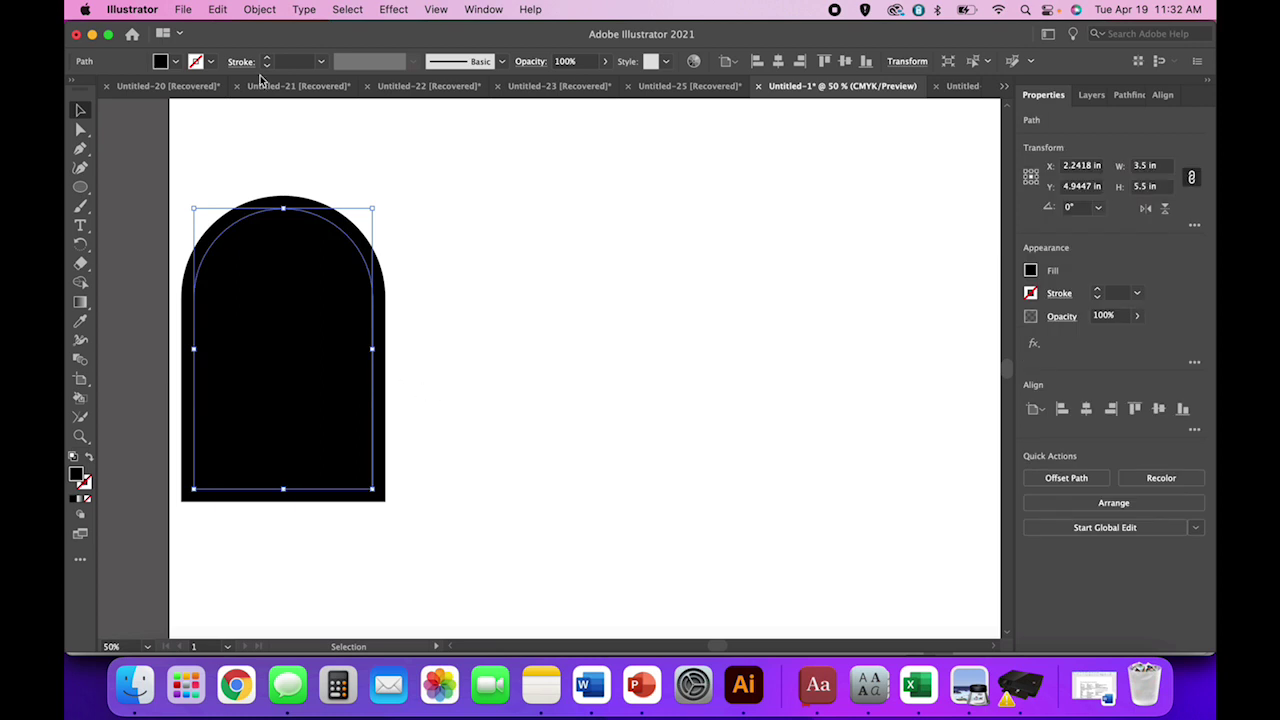
# - Bring the inner arch to the front and subtract it from the outer arch with Minus Front
pyautogui.click(261, 11)
pyautogui.moveTo(268, 50)
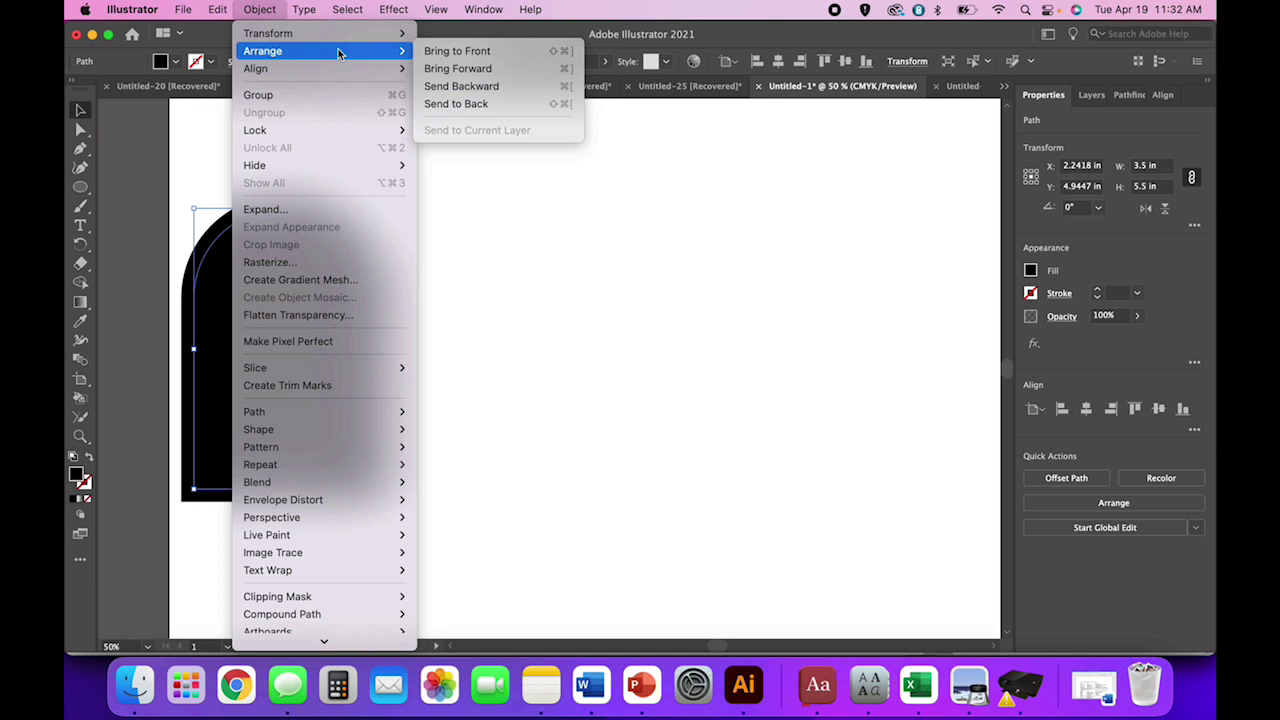
pyautogui.click(457, 49)
pyautogui.click(444, 368)
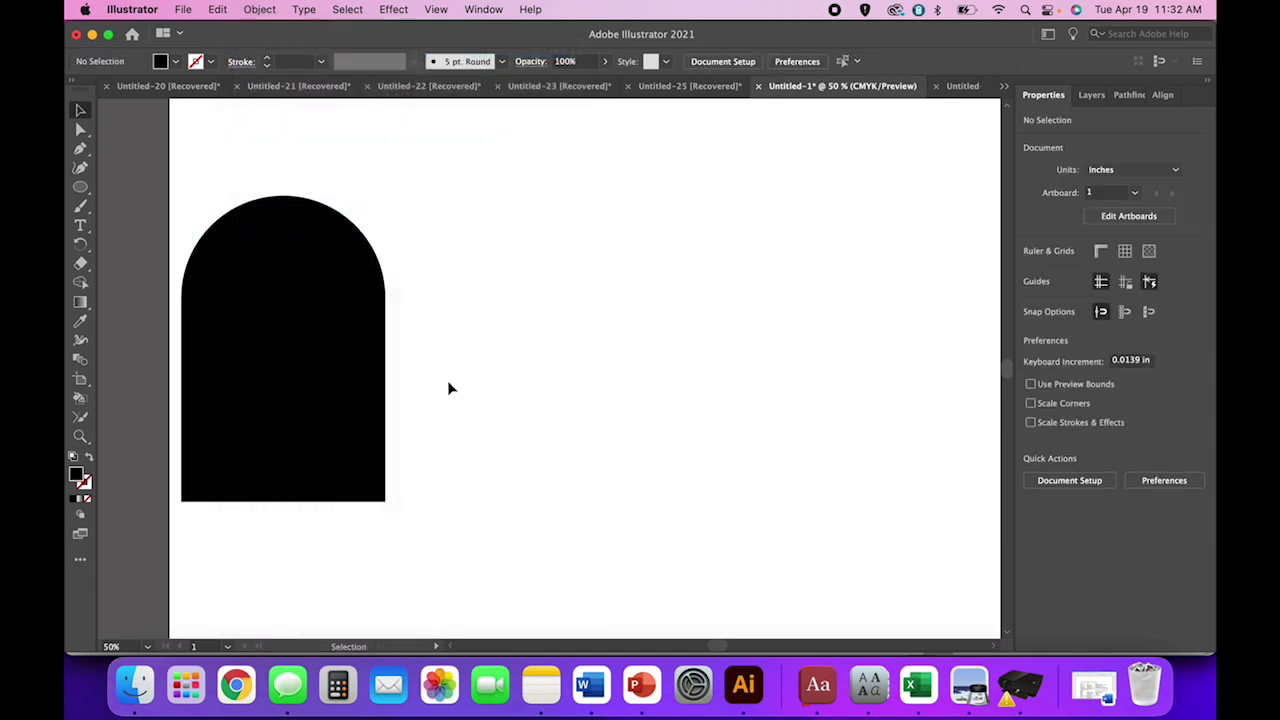
pyautogui.click(280, 363)
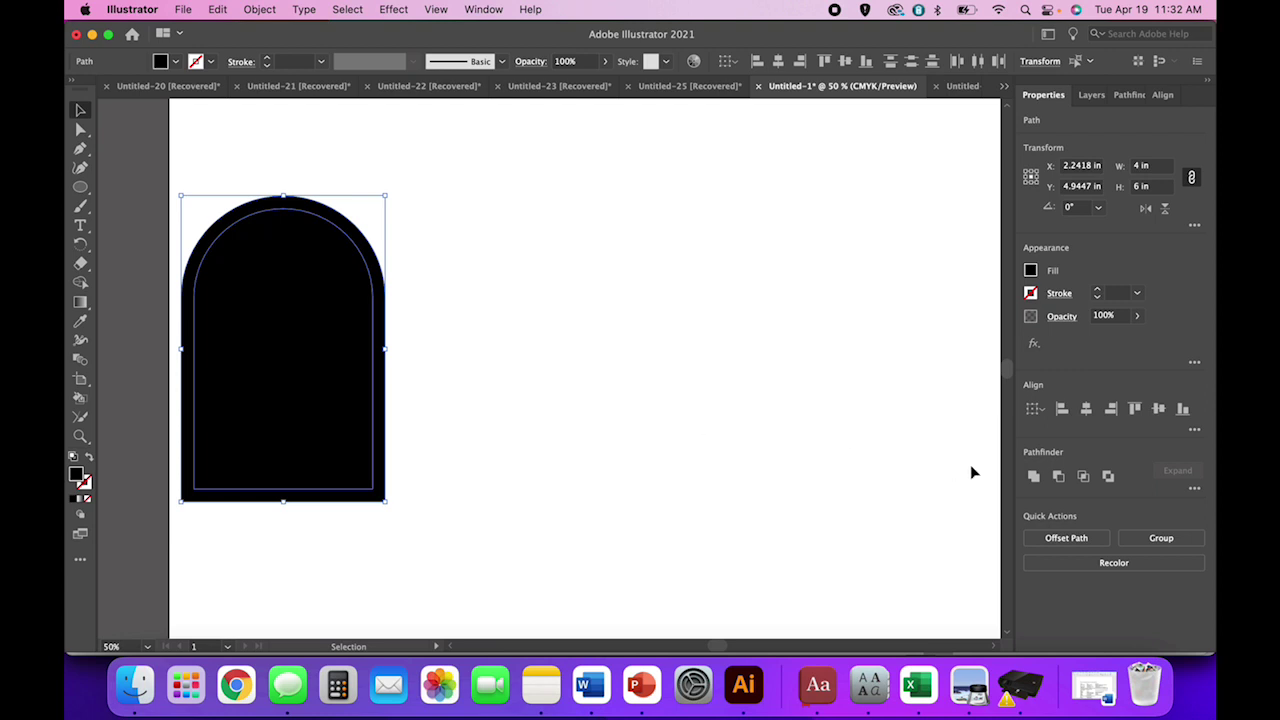
pyautogui.click(1059, 479)
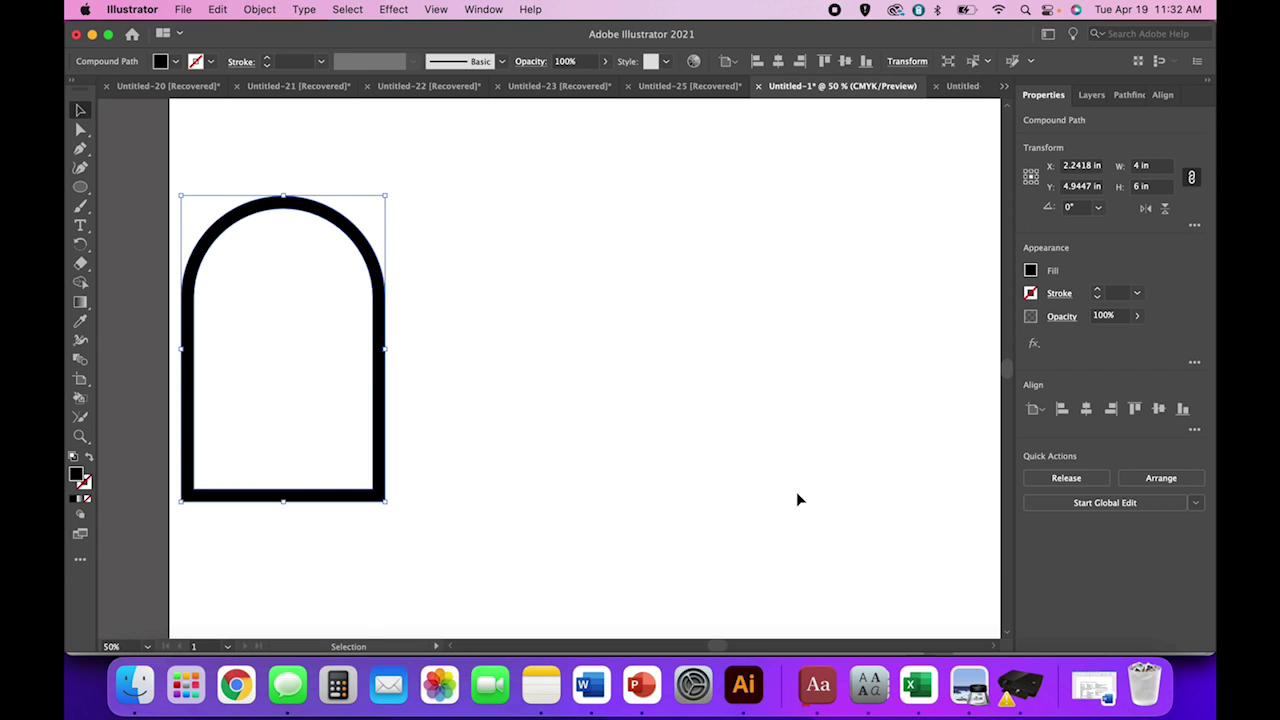
# - Move the arch frame right and slightly up, then swap fill and stroke to outline it
pyautogui.click(740, 515)
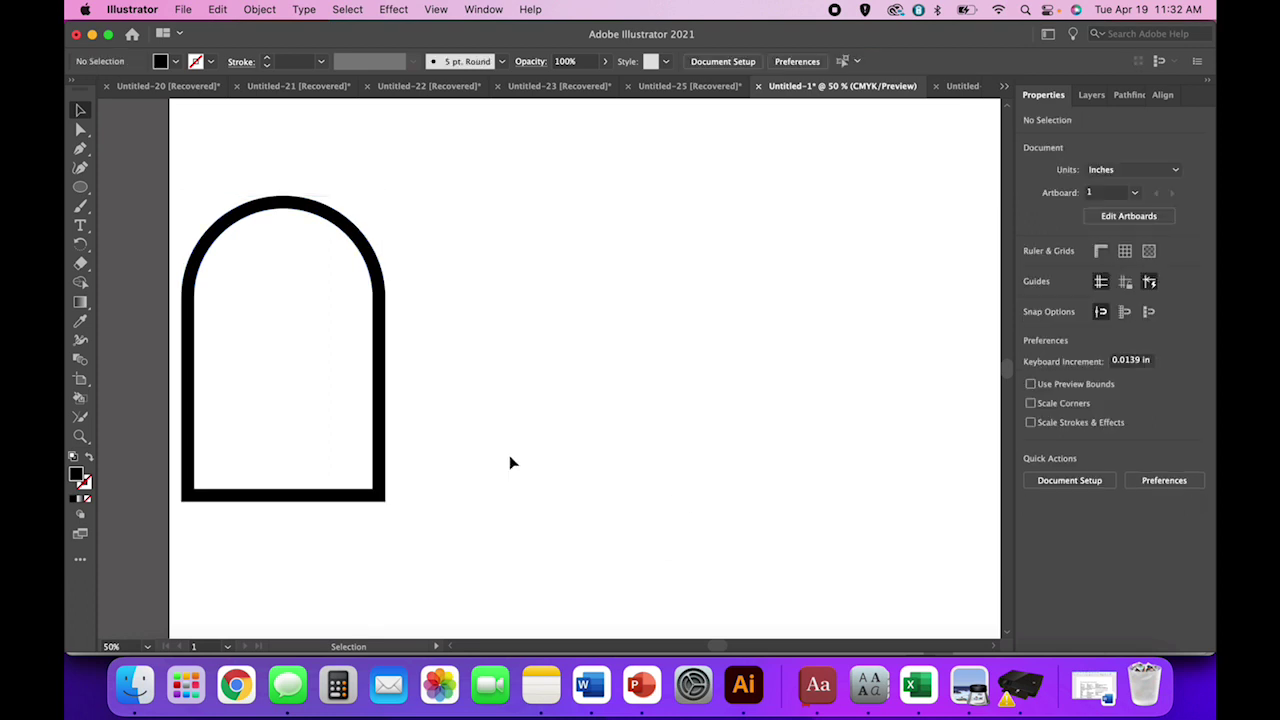
pyautogui.click(382, 438)
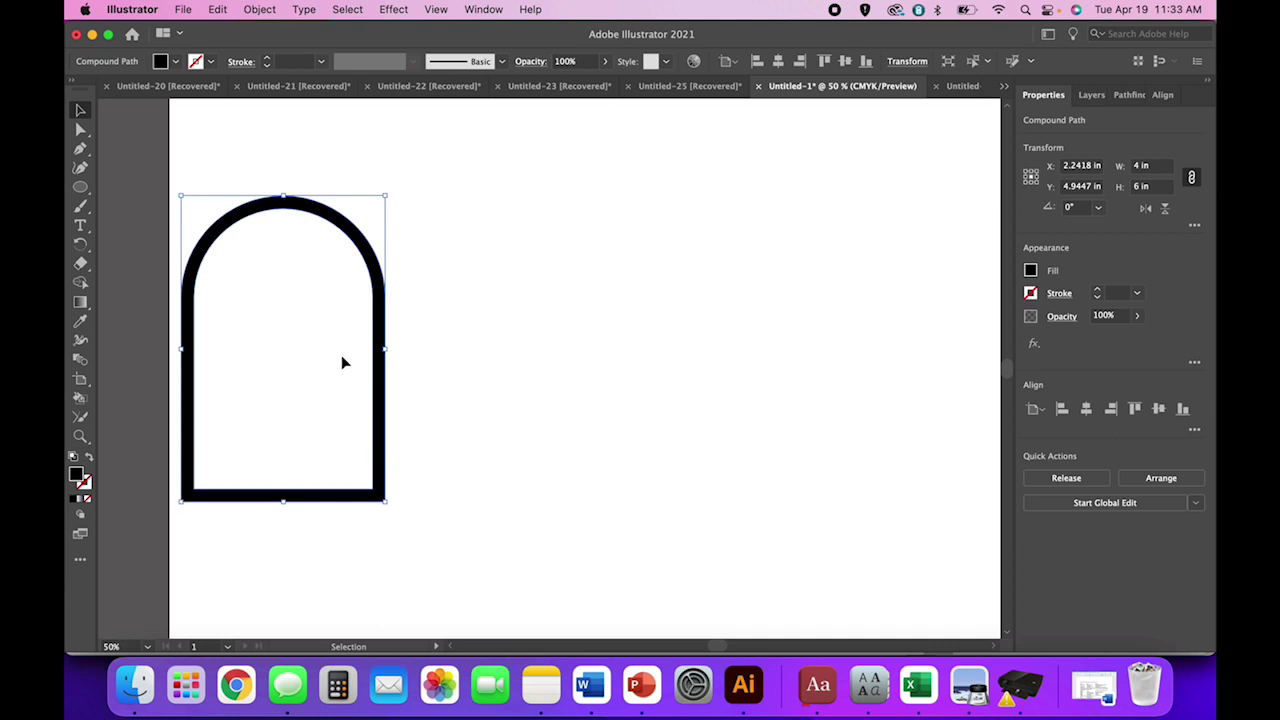
pyautogui.click(487, 388)
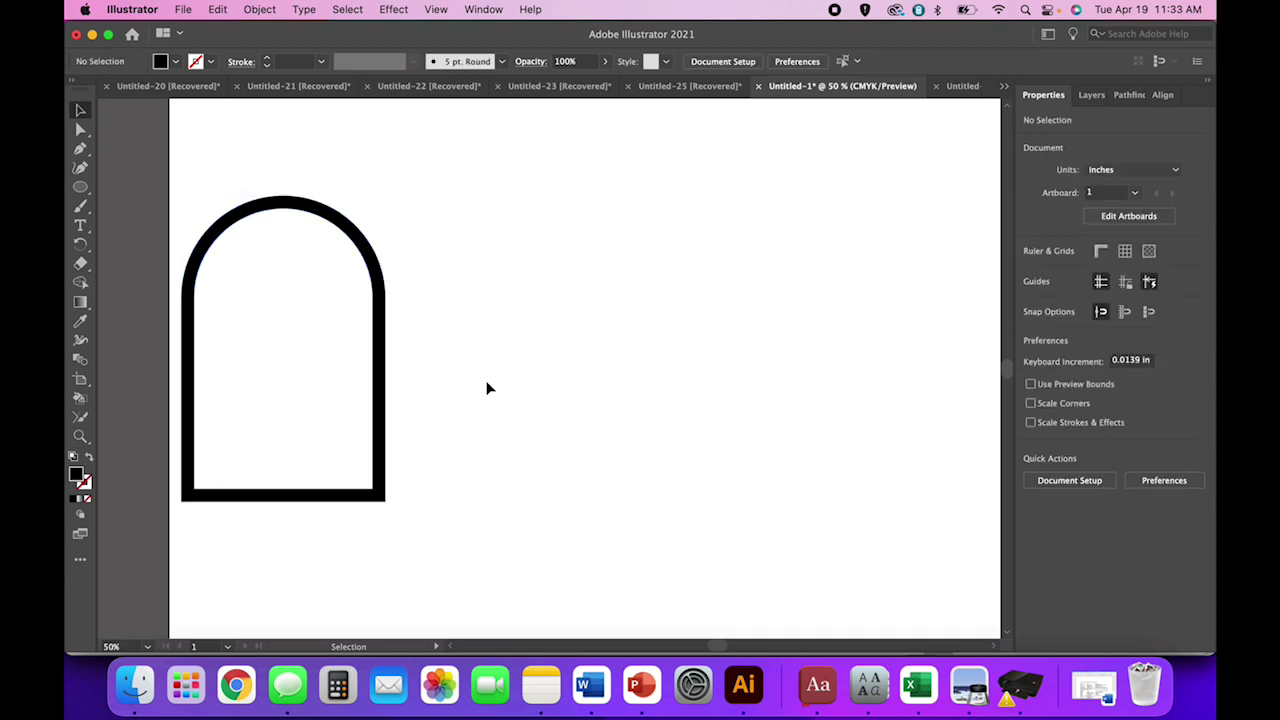
pyautogui.click(380, 399)
pyautogui.moveTo(380, 404); pyautogui.dragTo(457, 380)
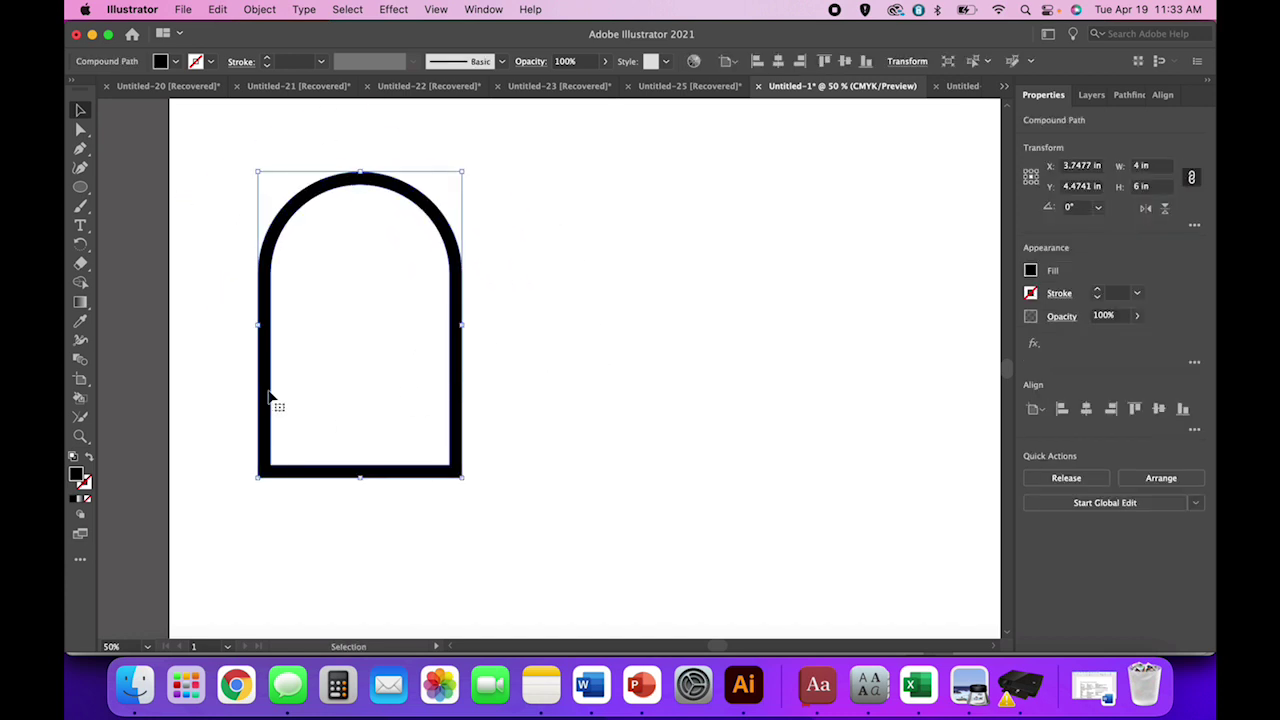
pyautogui.click(89, 457)
# - Move the outlined arch toward the artboard's top-left corner
pyautogui.click(531, 393)
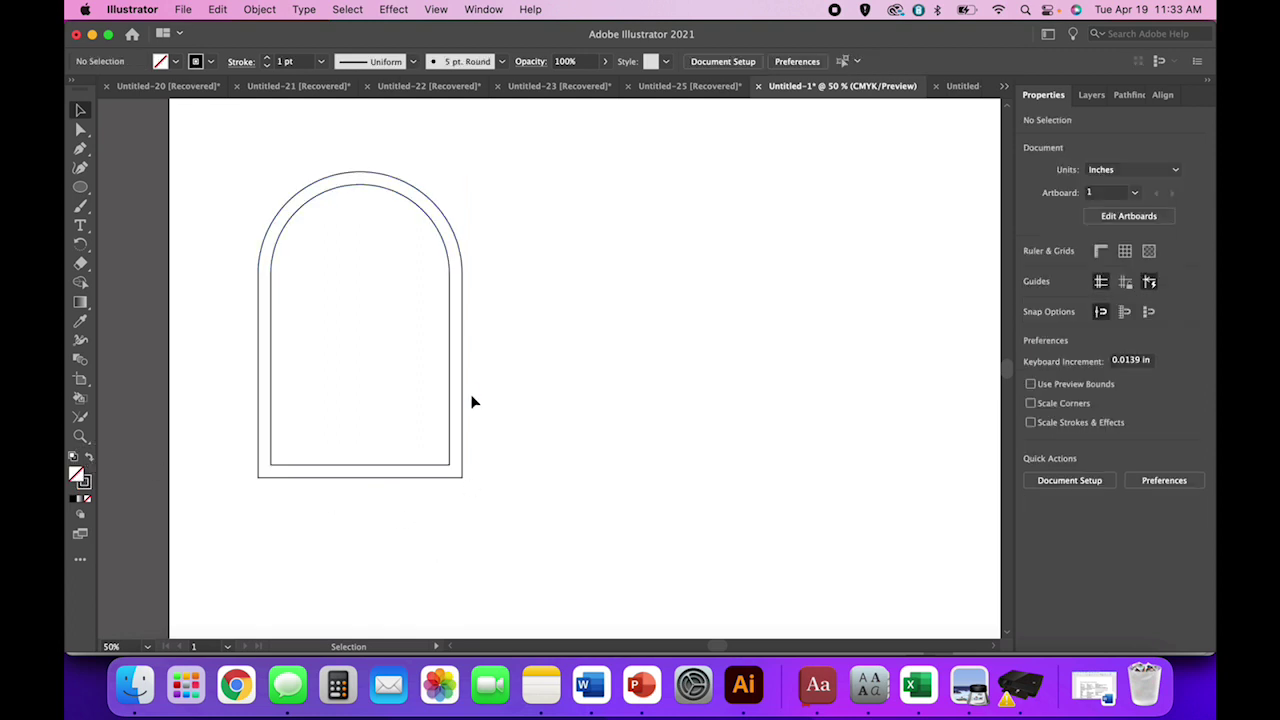
pyautogui.moveTo(464, 408); pyautogui.dragTo(413, 426)
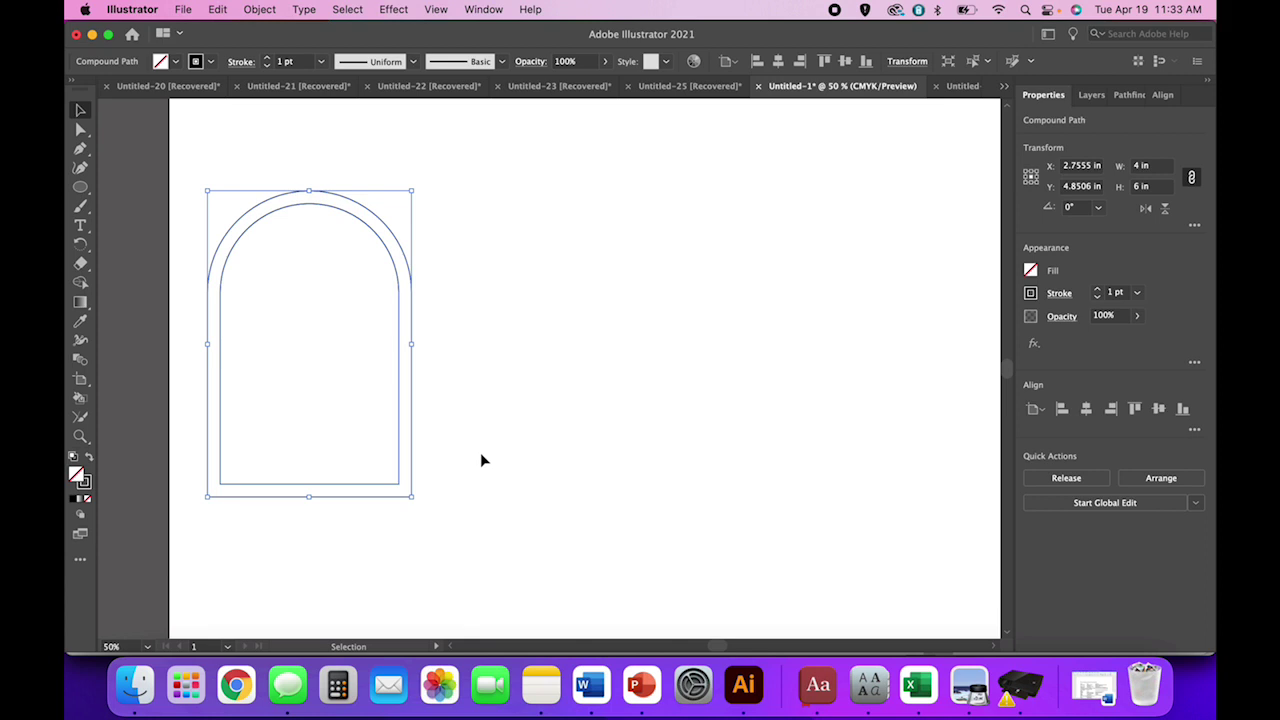
pyautogui.scroll(3, 480, 460)
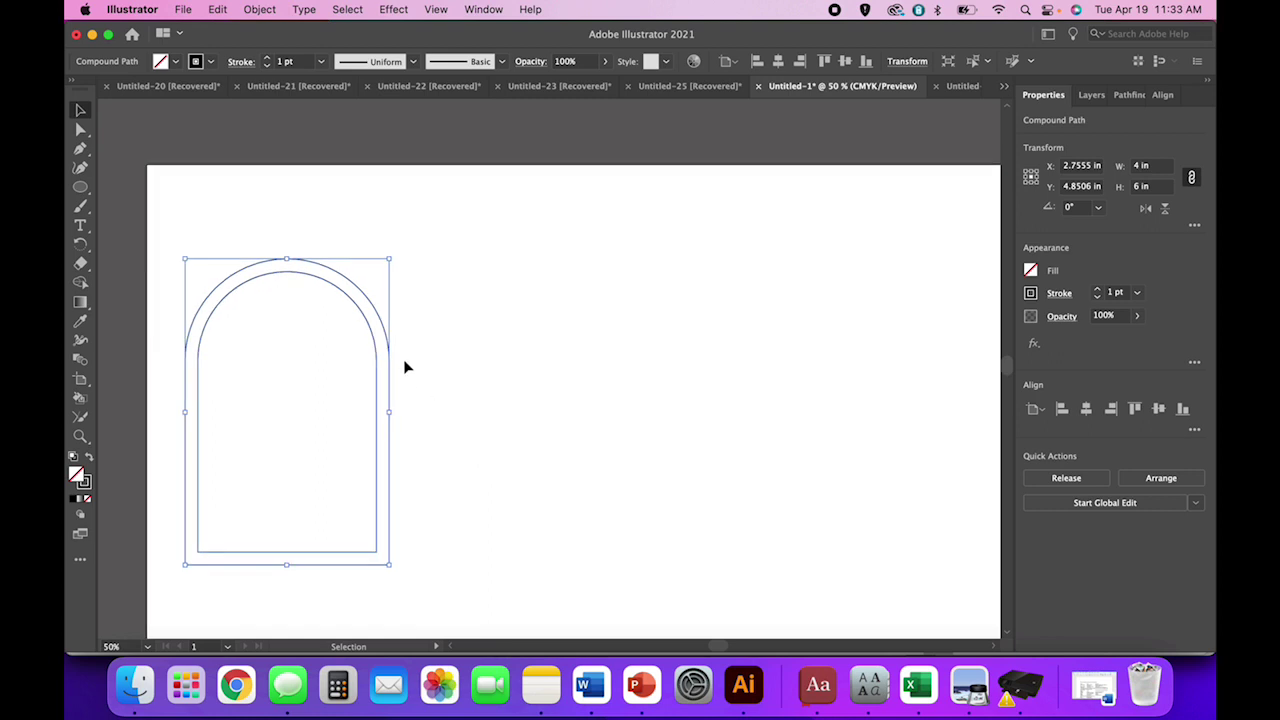
pyautogui.moveTo(391, 355); pyautogui.dragTo(358, 264)
pyautogui.click(429, 303)
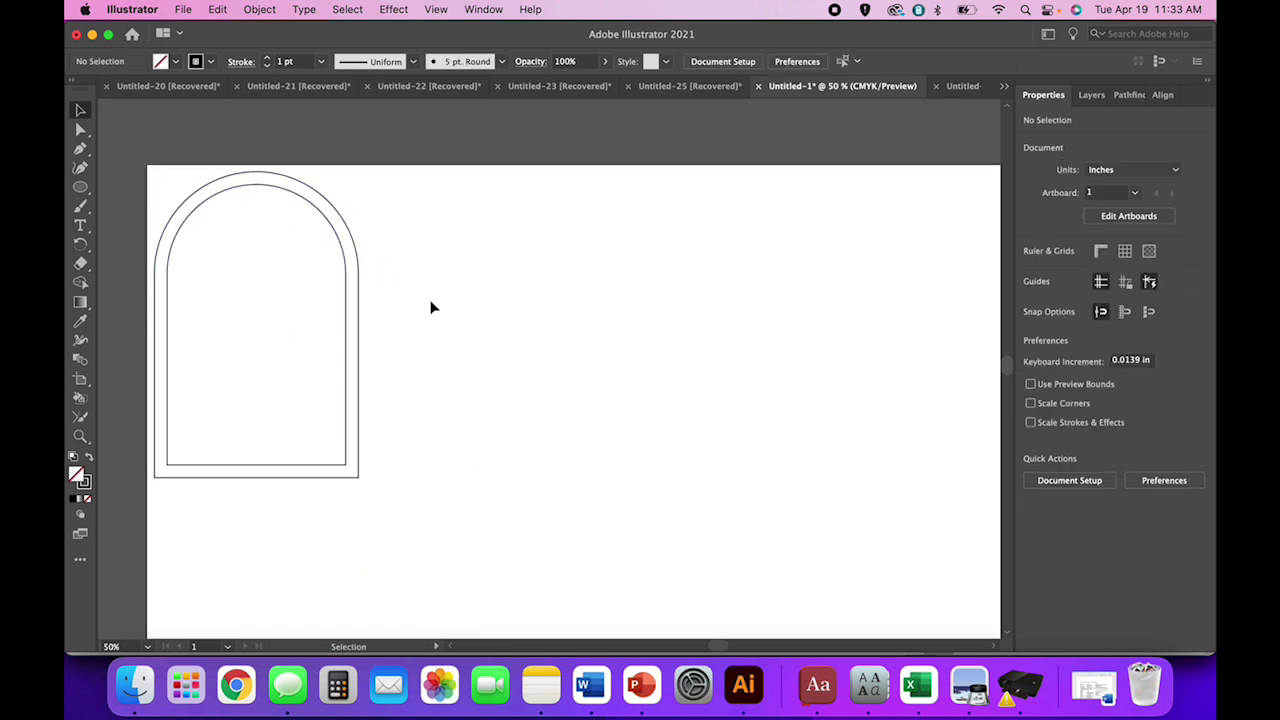
# - Copy the arch and place the duplicate right beside the original
pyautogui.click(363, 320)
pyautogui.press('super+c')
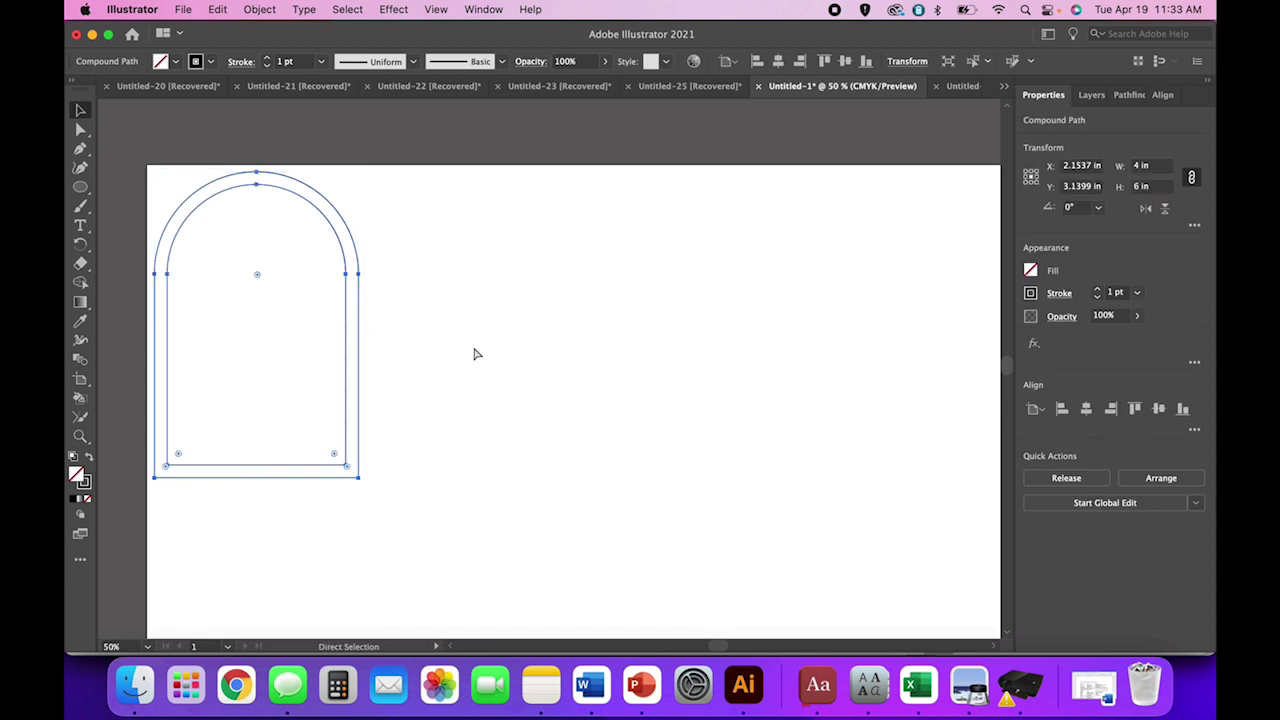
pyautogui.press('super+v')
pyautogui.moveTo(640, 428); pyautogui.dragTo(558, 384)
pyautogui.click(652, 411)
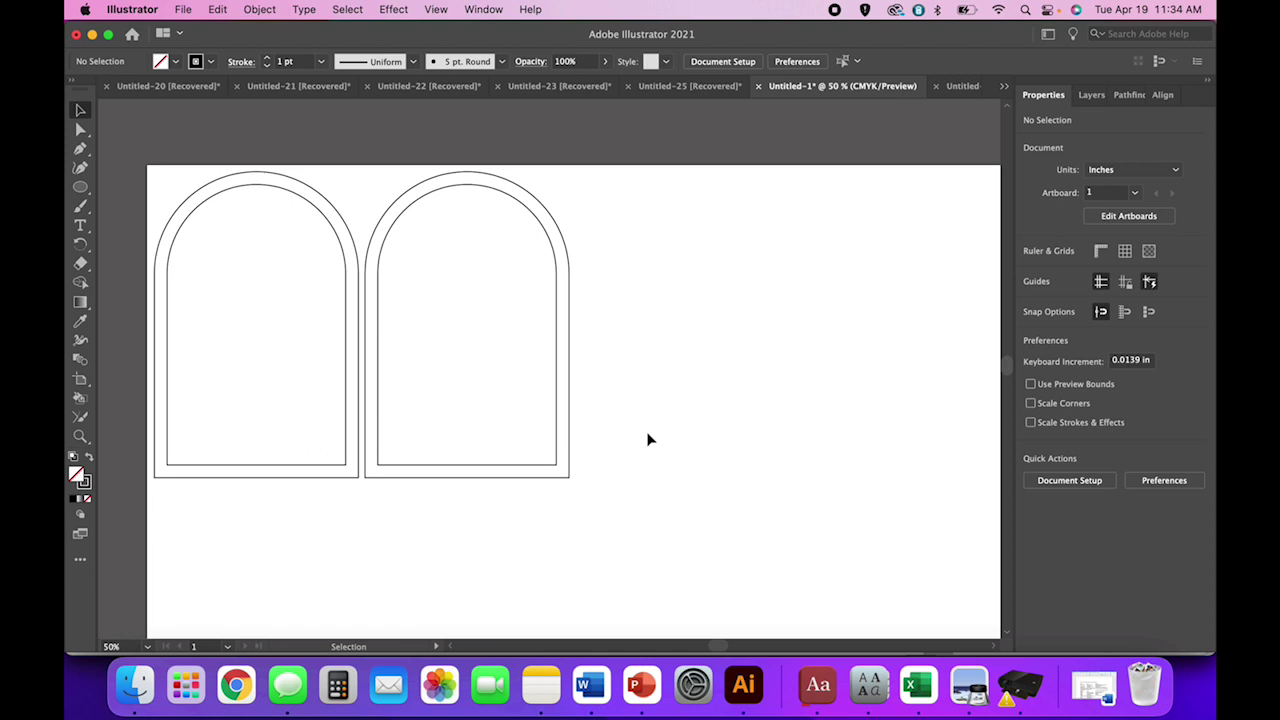
pyautogui.hscroll(5, 648, 440)
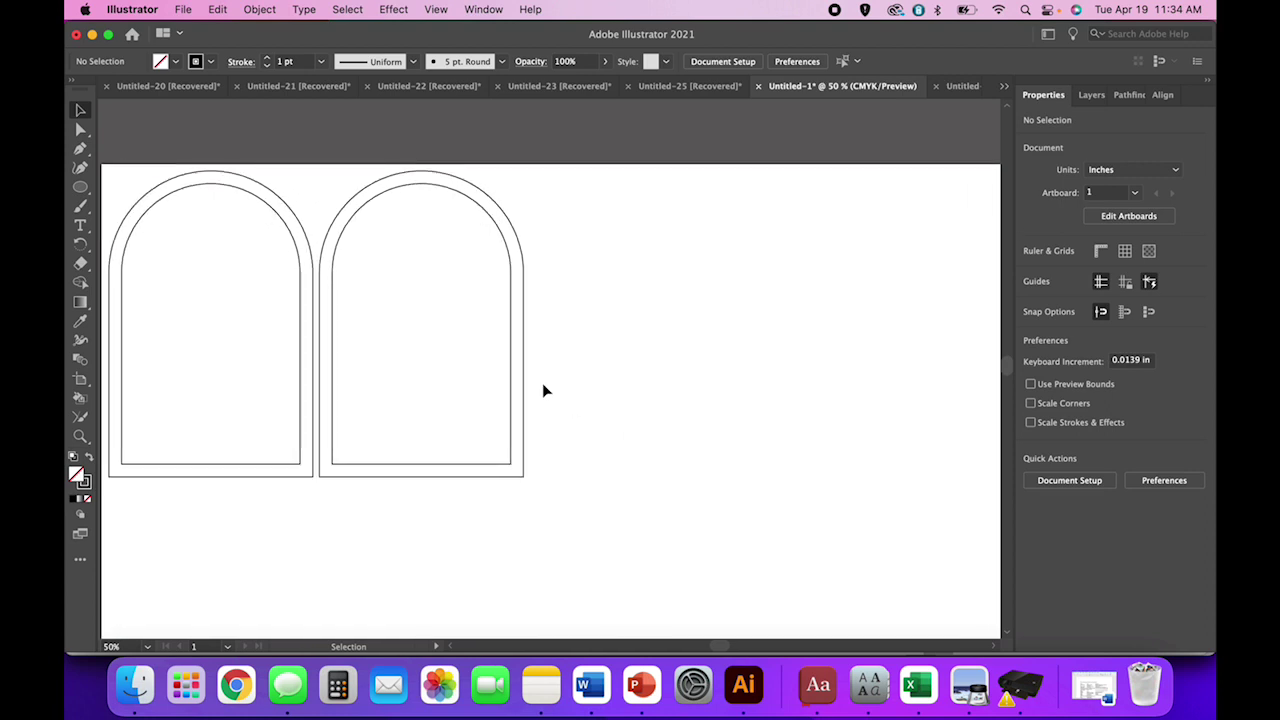
# - Paste the outlined arch into Untitled-2 and drag it to the artboard's right side
pyautogui.click(523, 390)
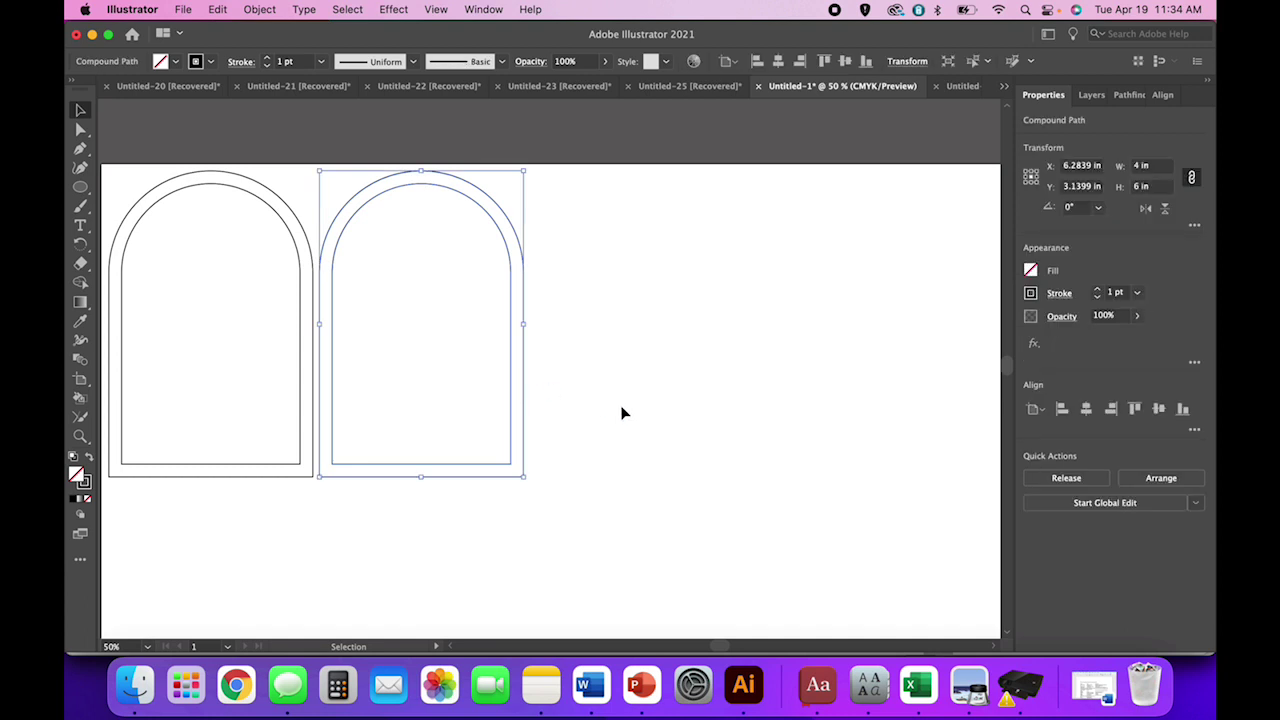
pyautogui.click(962, 86)
pyautogui.hscroll(2, 847, 304)
pyautogui.scroll(2, 847, 304)
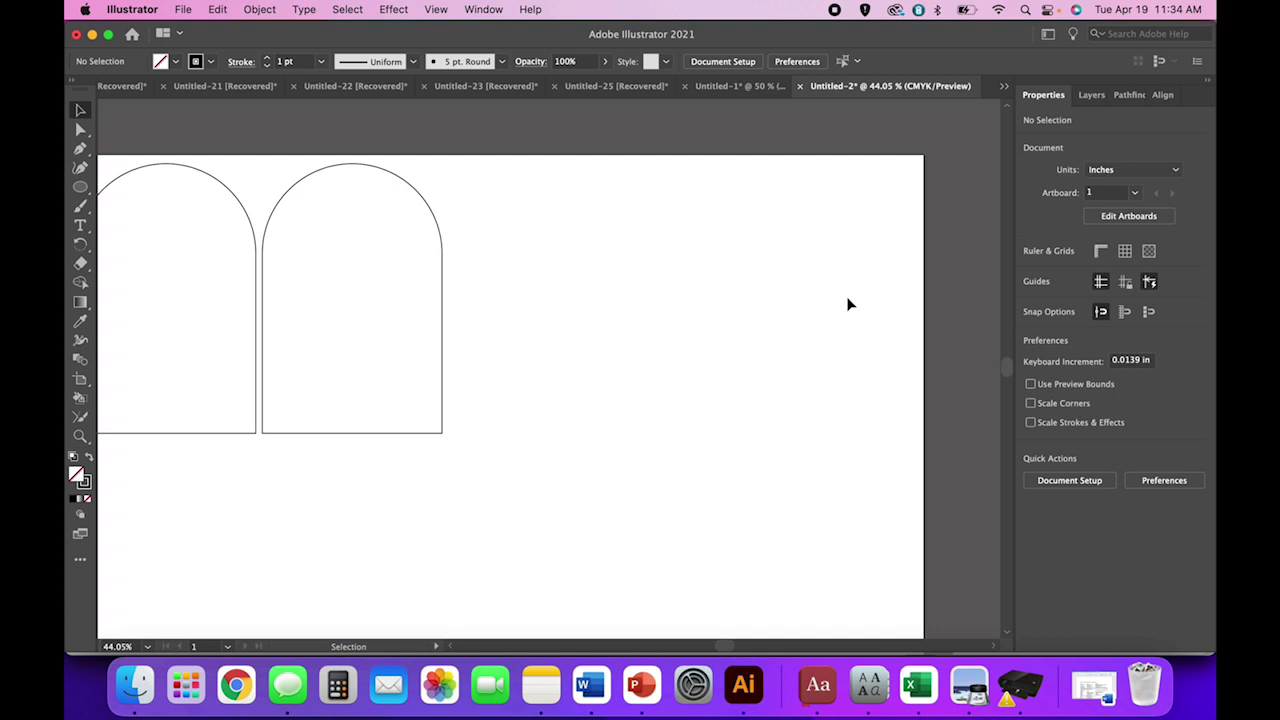
pyautogui.press('super+v')
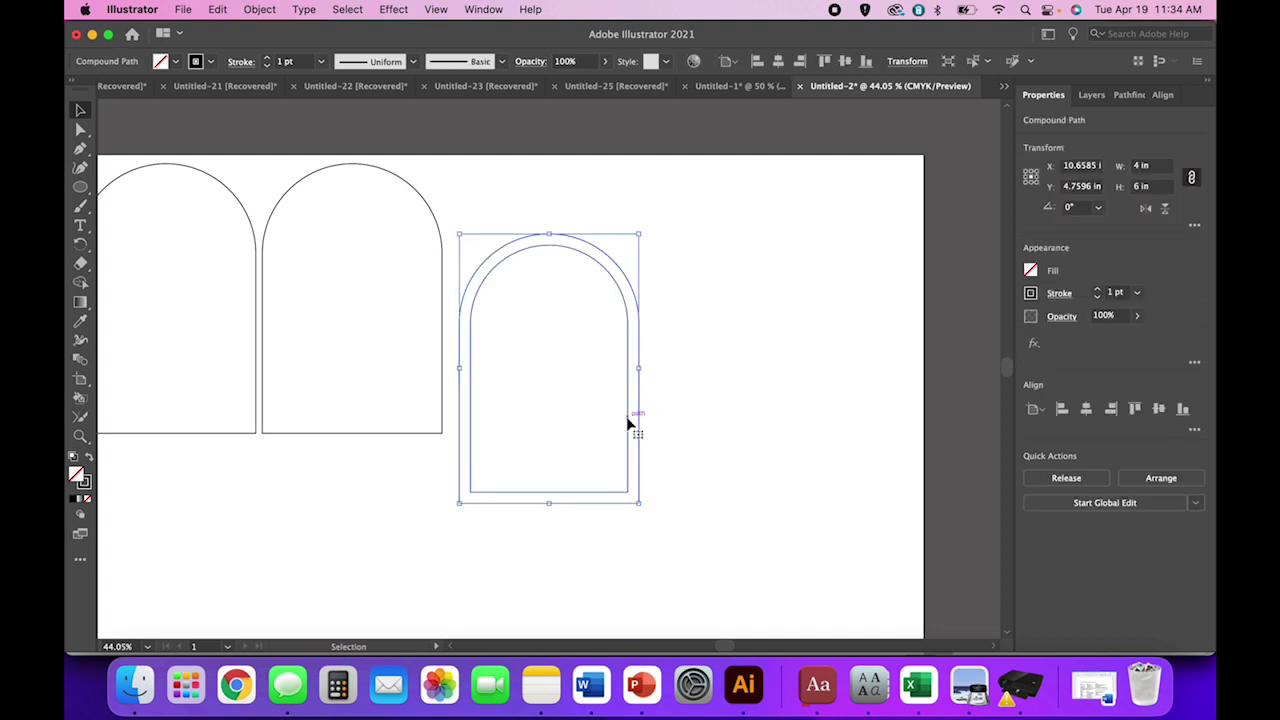
pyautogui.moveTo(629, 420); pyautogui.dragTo(905, 352)
pyautogui.click(692, 506)
# - Switch briefly to Untitled-1 and back, then check the outlined arch on Untitled-2's right
pyautogui.hscroll(-3, 691, 512)
pyautogui.scroll(1, 691, 512)
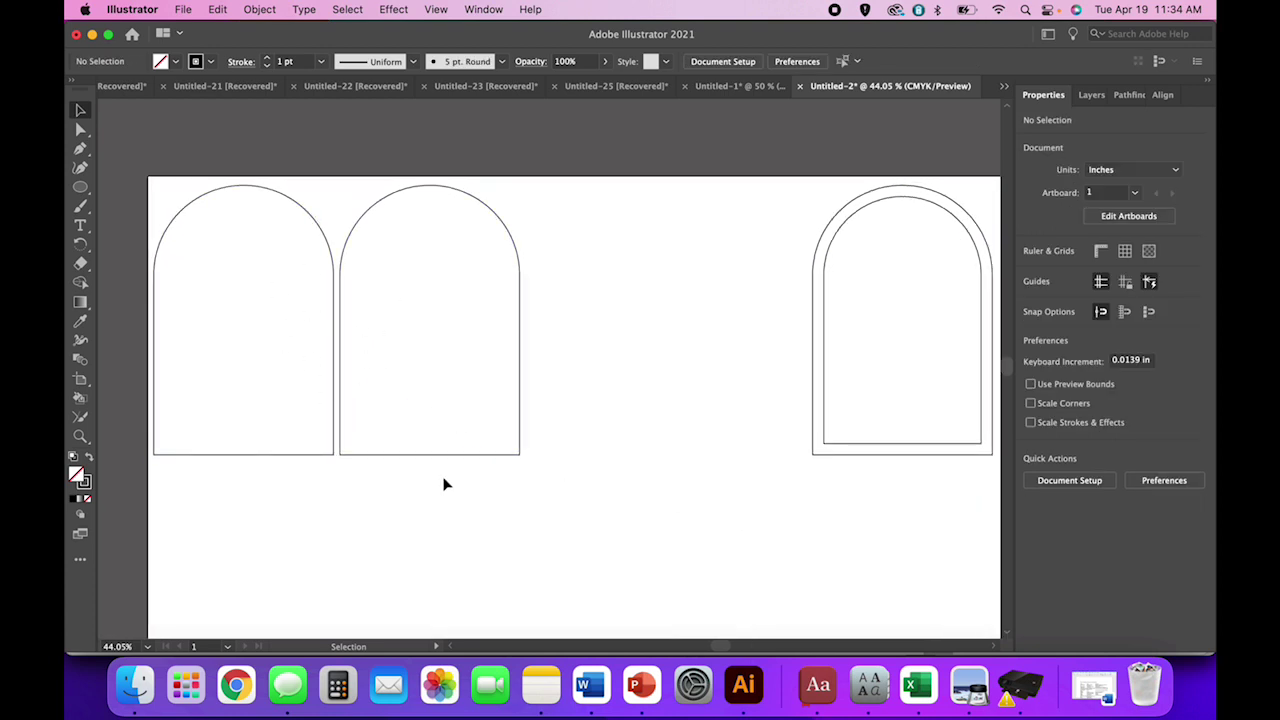
pyautogui.click(712, 88)
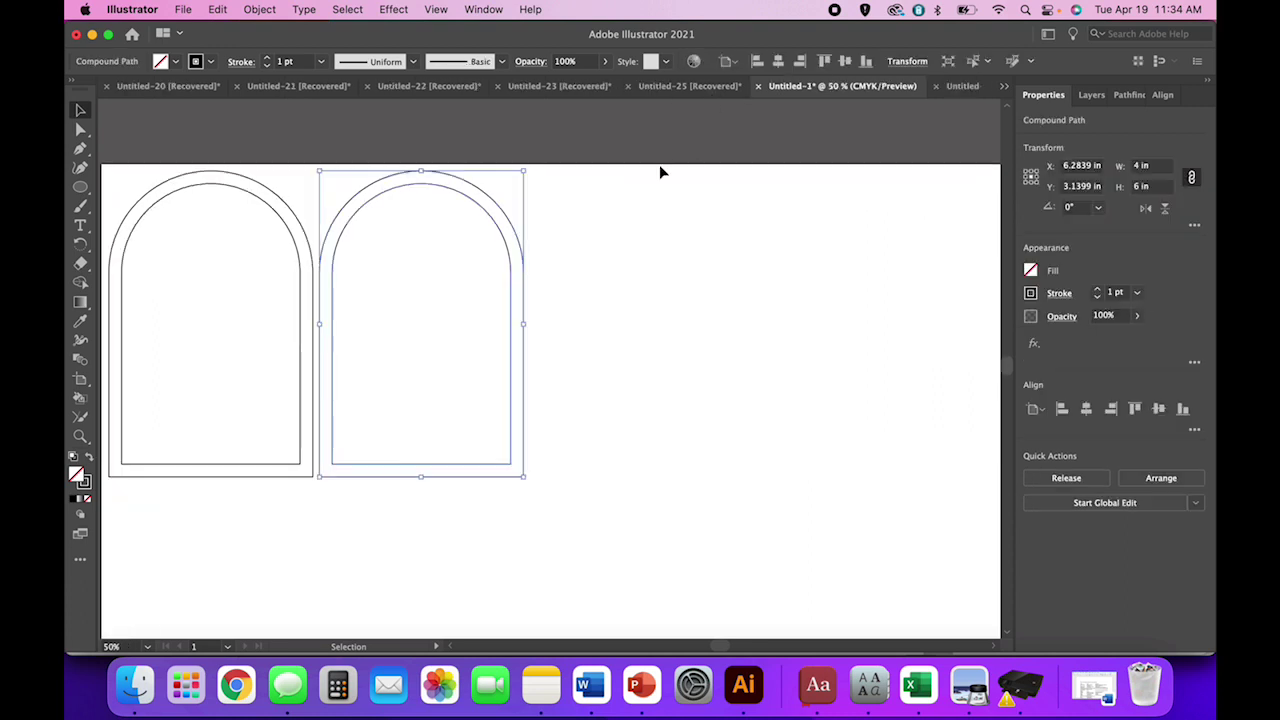
pyautogui.click(968, 88)
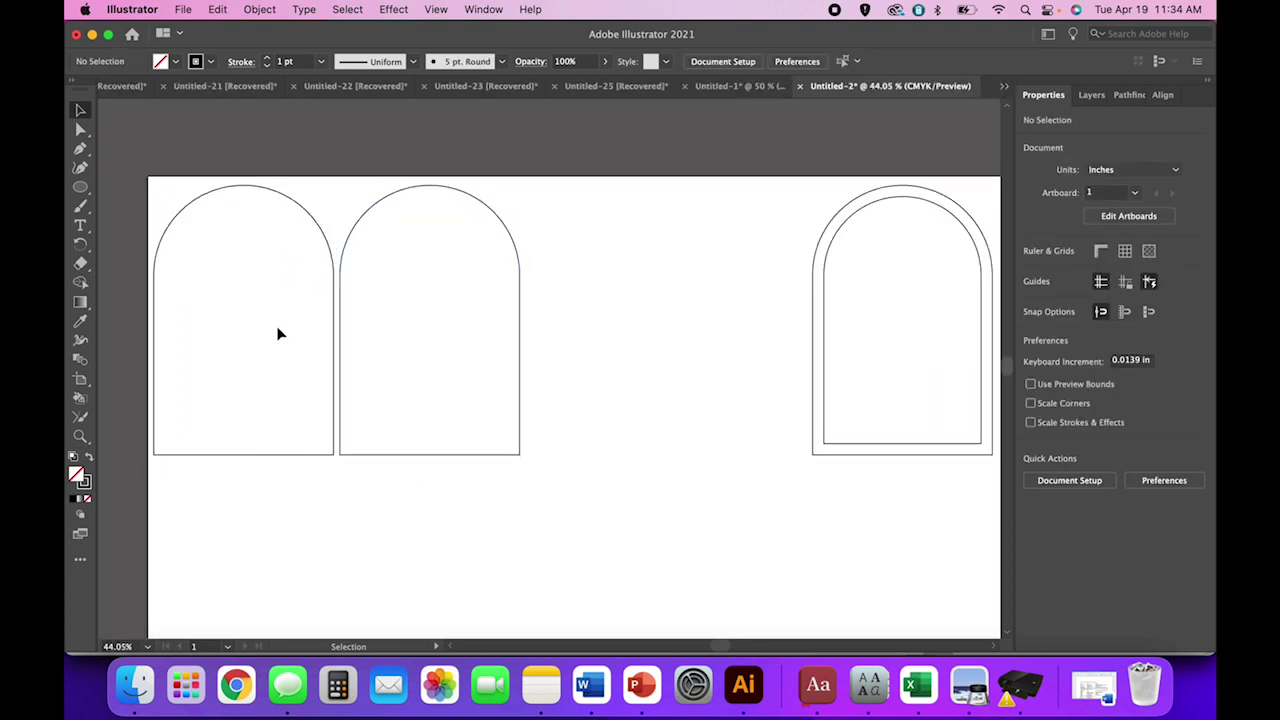
pyautogui.hscroll(2, 727, 423)
pyautogui.click(724, 432)
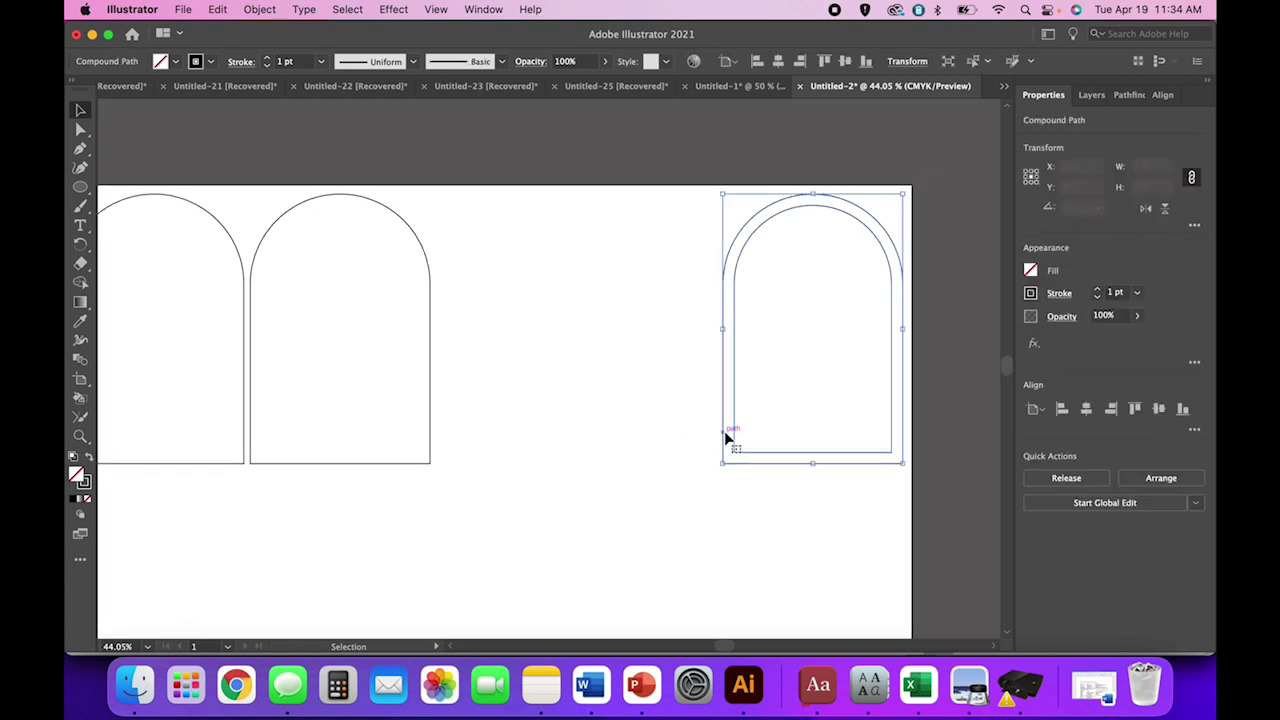
pyautogui.click(713, 510)
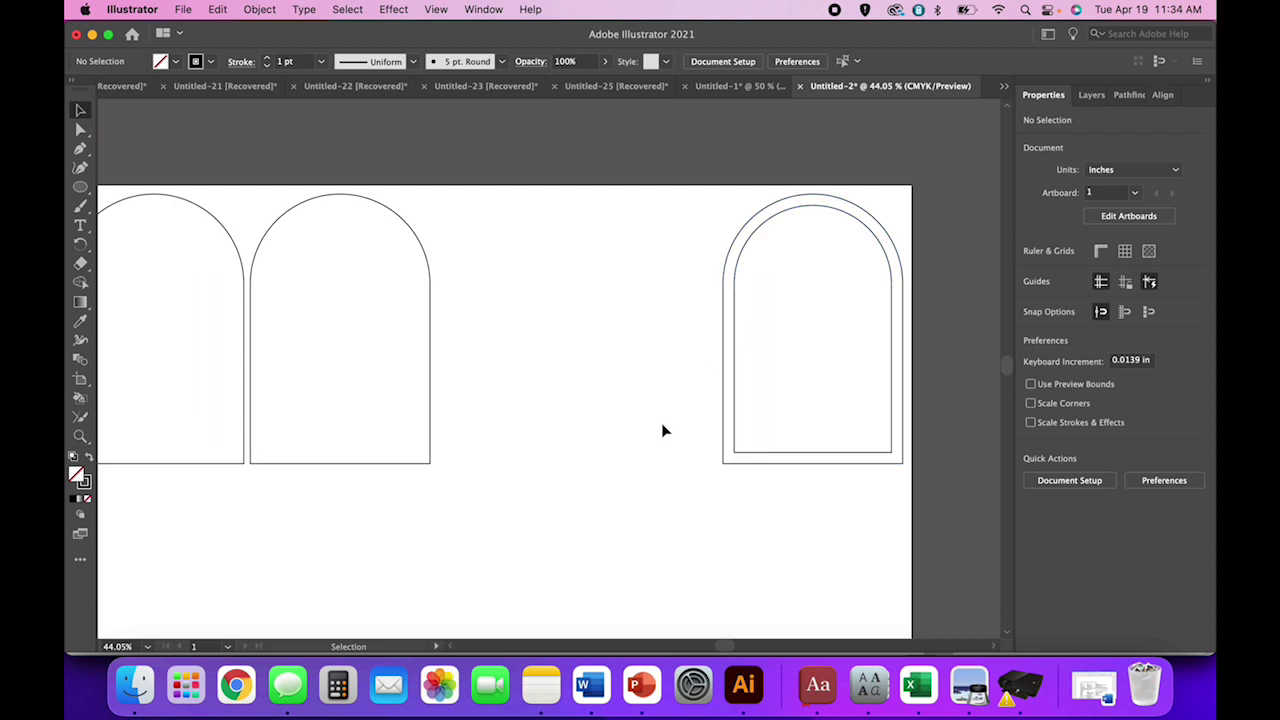
pyautogui.hscroll(-4, 661, 430)
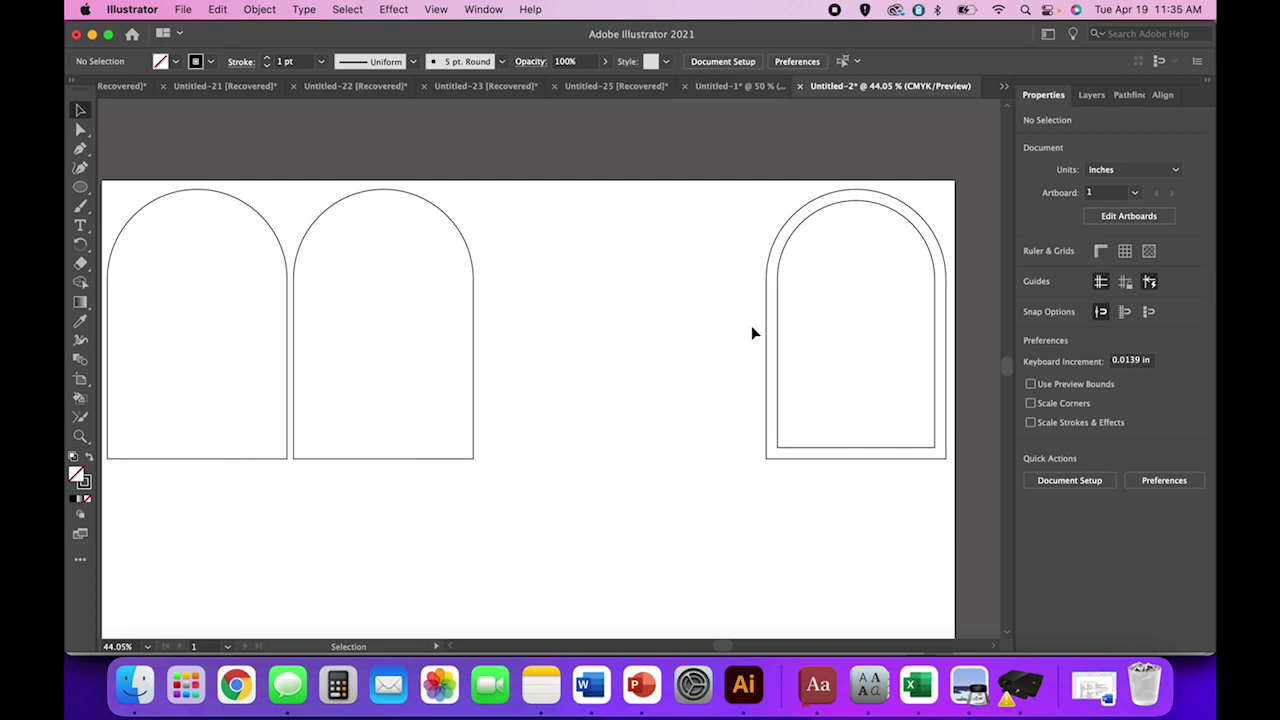
pyautogui.scroll(-5, 770, 335)
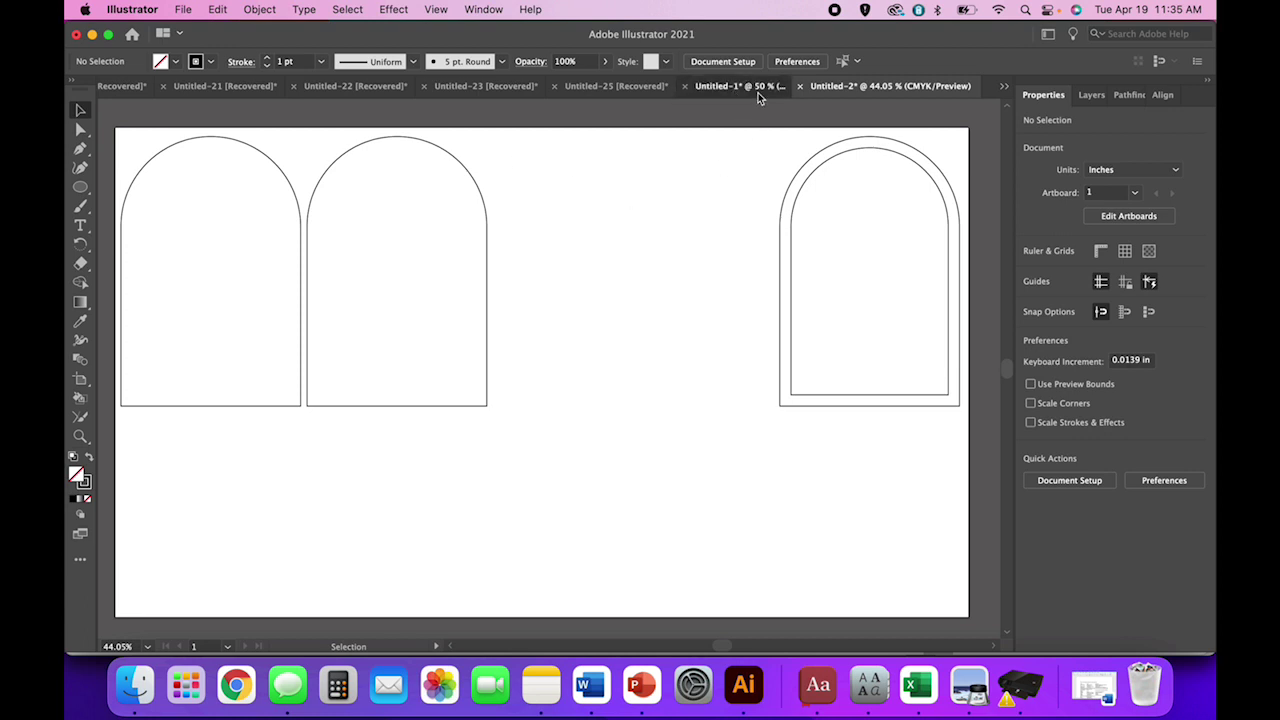
# - Switch to Untitled-1, deselect, zoom to 100%, and launch Chrome from the Dock
pyautogui.click(758, 90)
pyautogui.click(680, 329)
pyautogui.hscroll(-5, 680, 329)
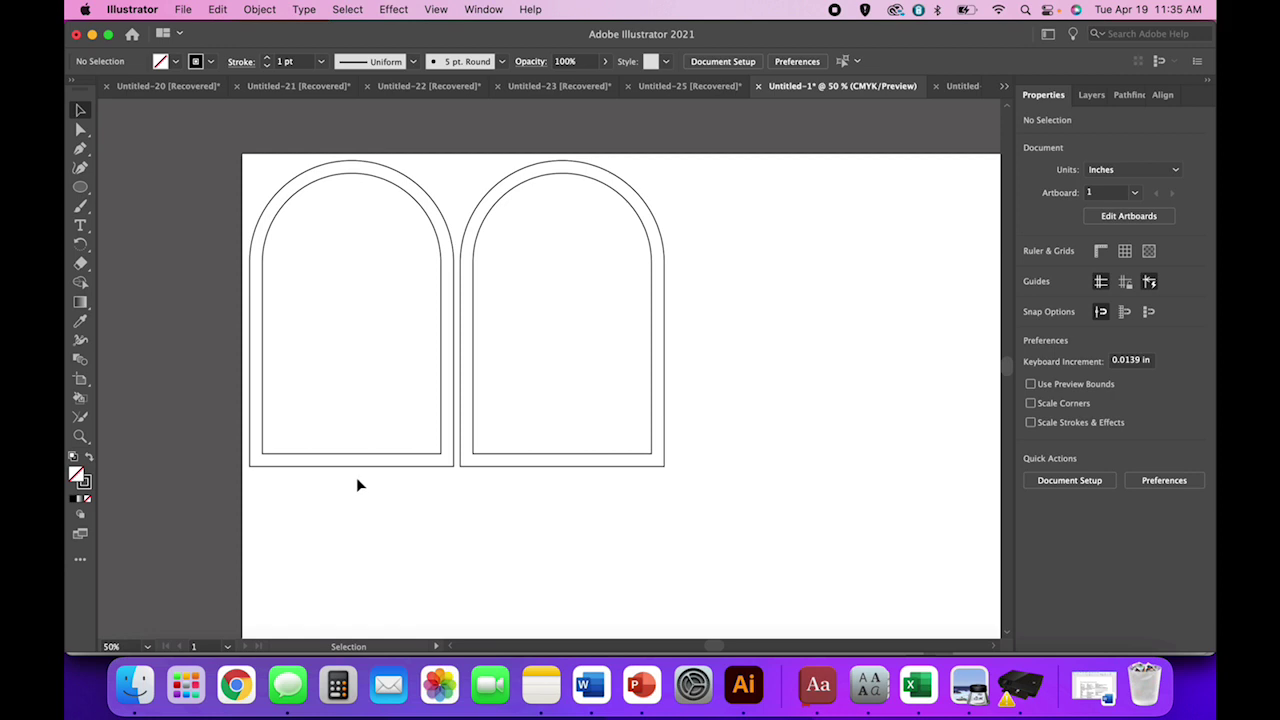
pyautogui.press('super+1')
pyautogui.hscroll(-5, 358, 484)
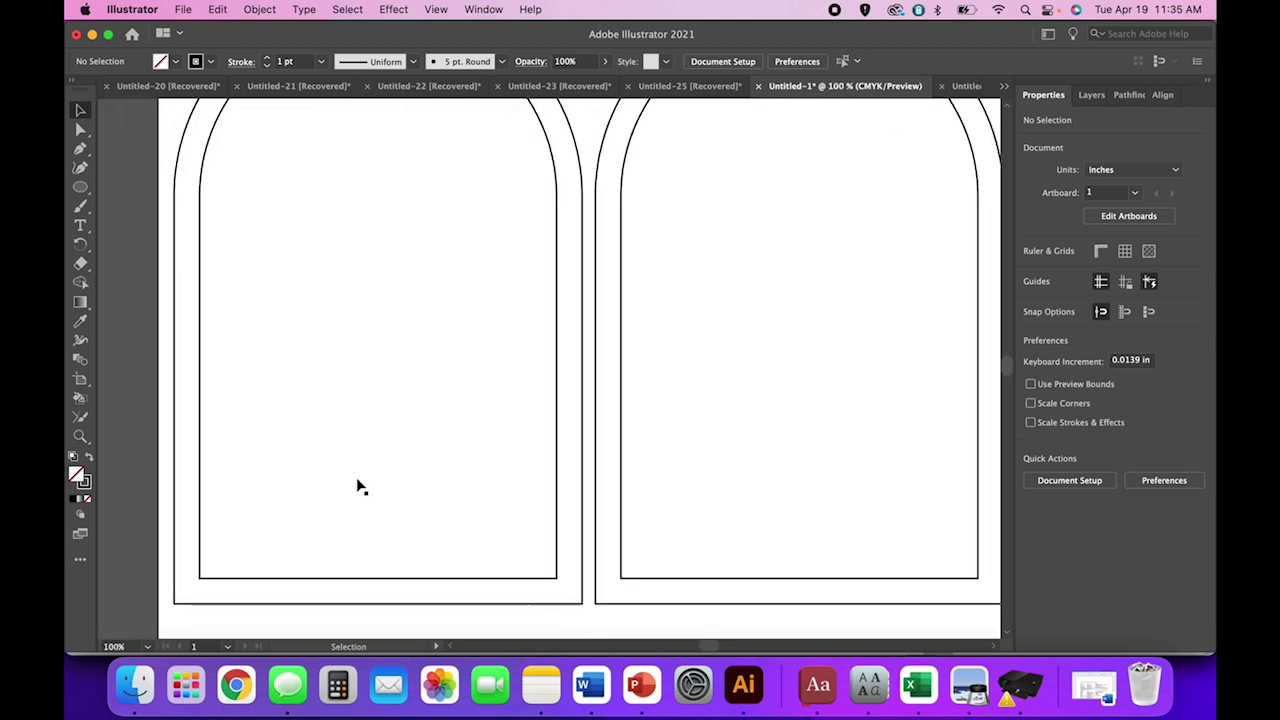
pyautogui.scroll(-1, 358, 487)
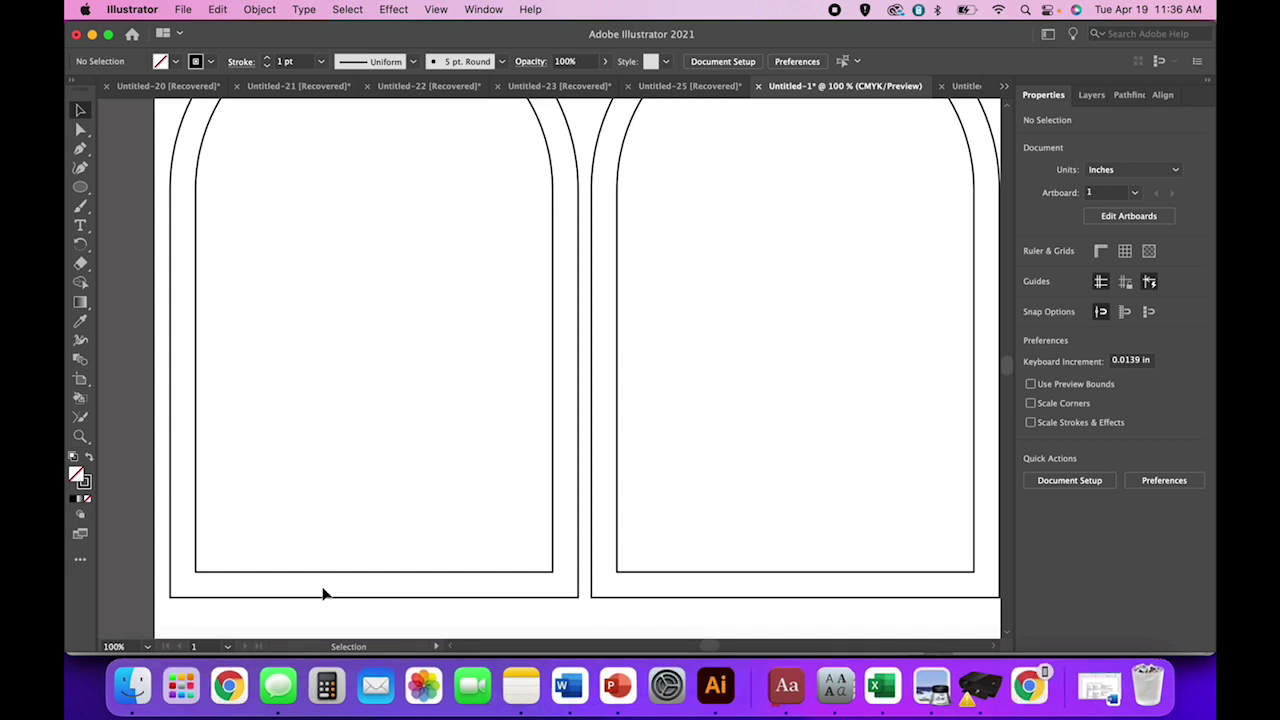
pyautogui.click(229, 685)
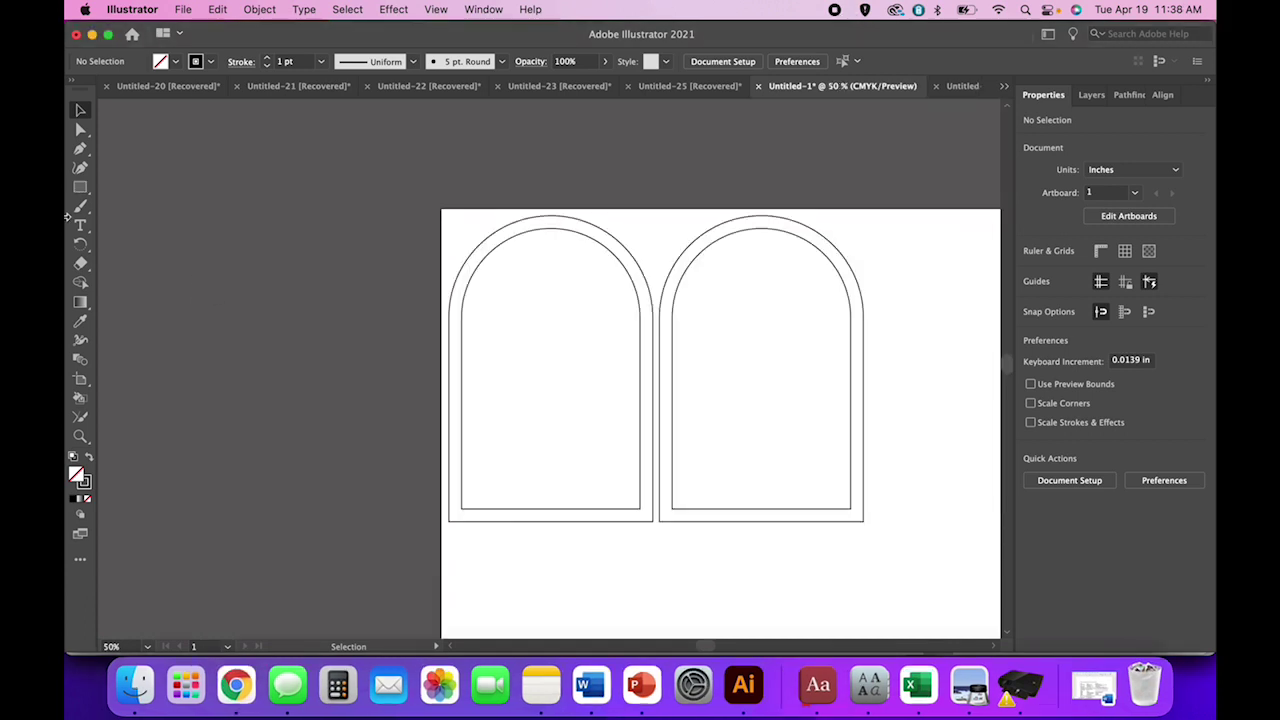
# - Add 'gypsophila paniculata' below the arches, set it in Catkins, and enlarge it to about 15.65 pt
pyautogui.click(80, 225)
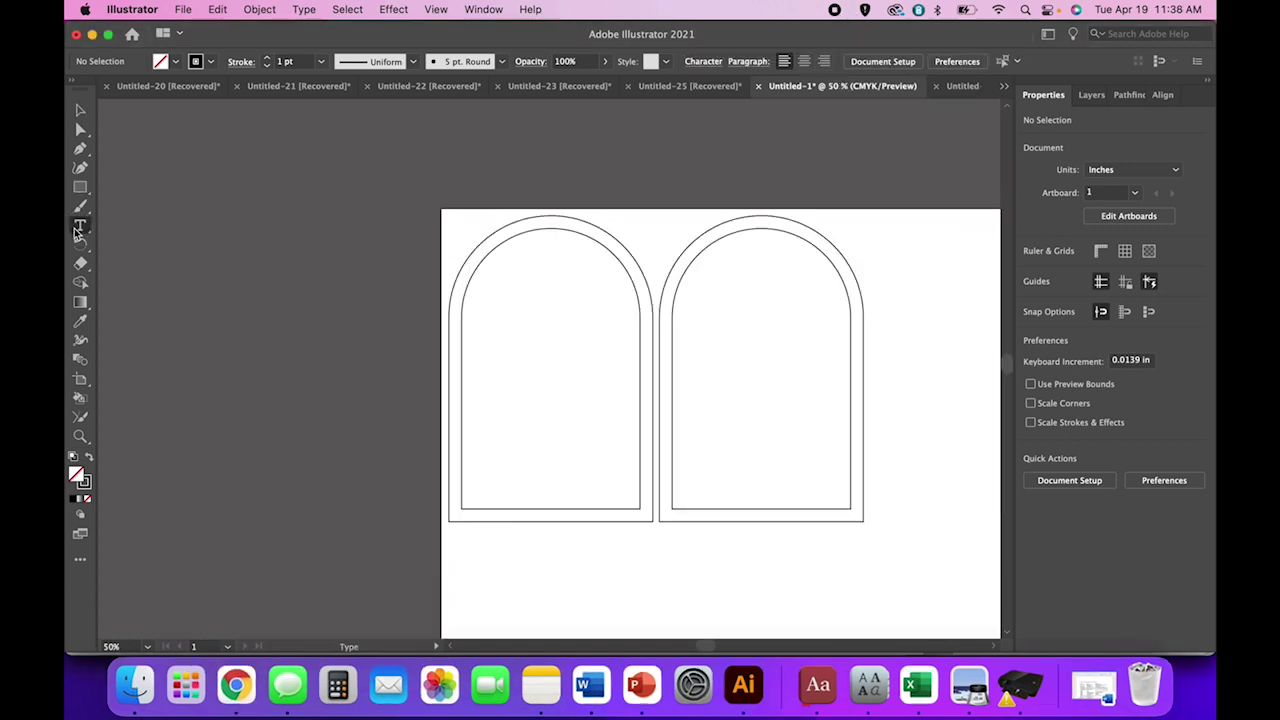
pyautogui.click(535, 568)
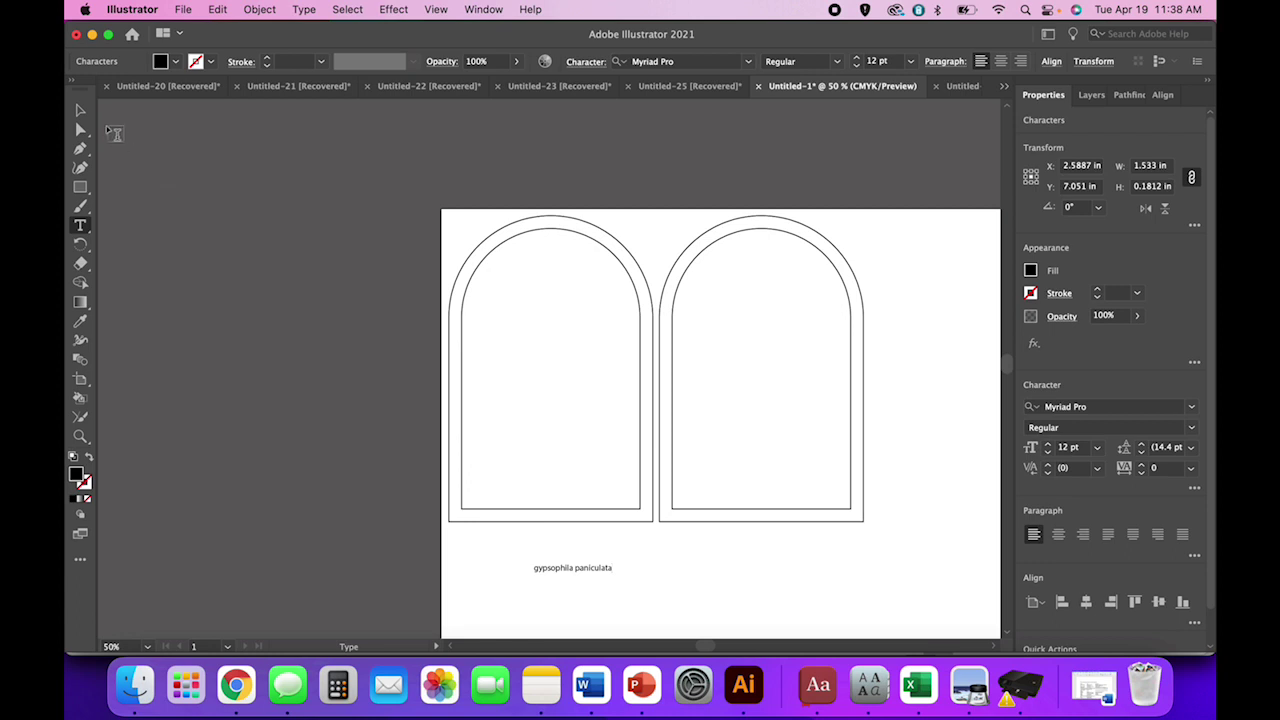
pyautogui.click(80, 110)
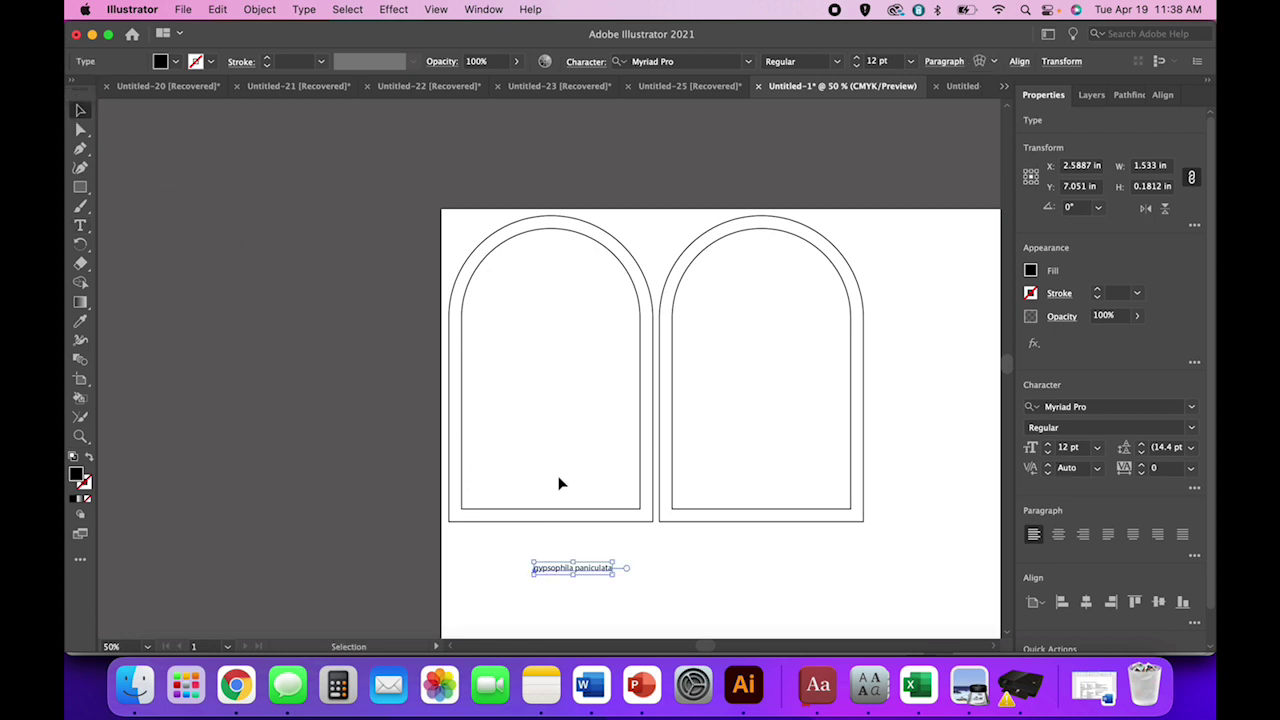
pyautogui.click(749, 62)
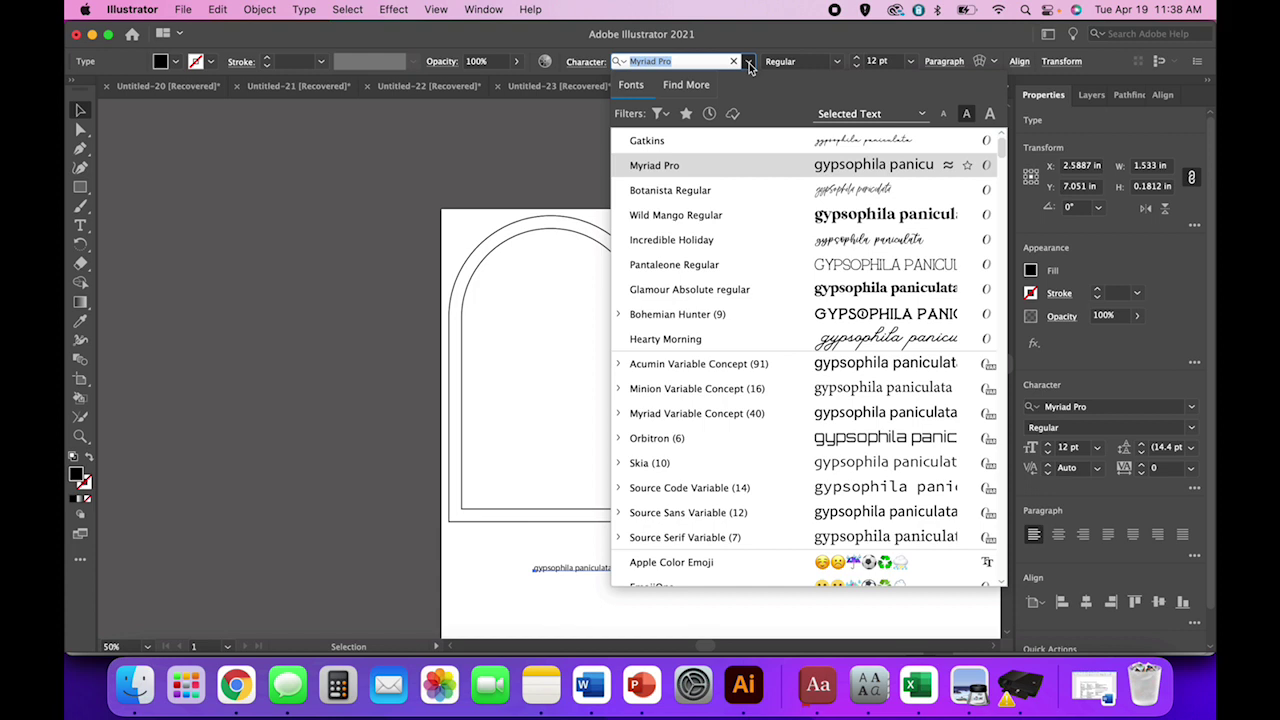
pyautogui.click(737, 150)
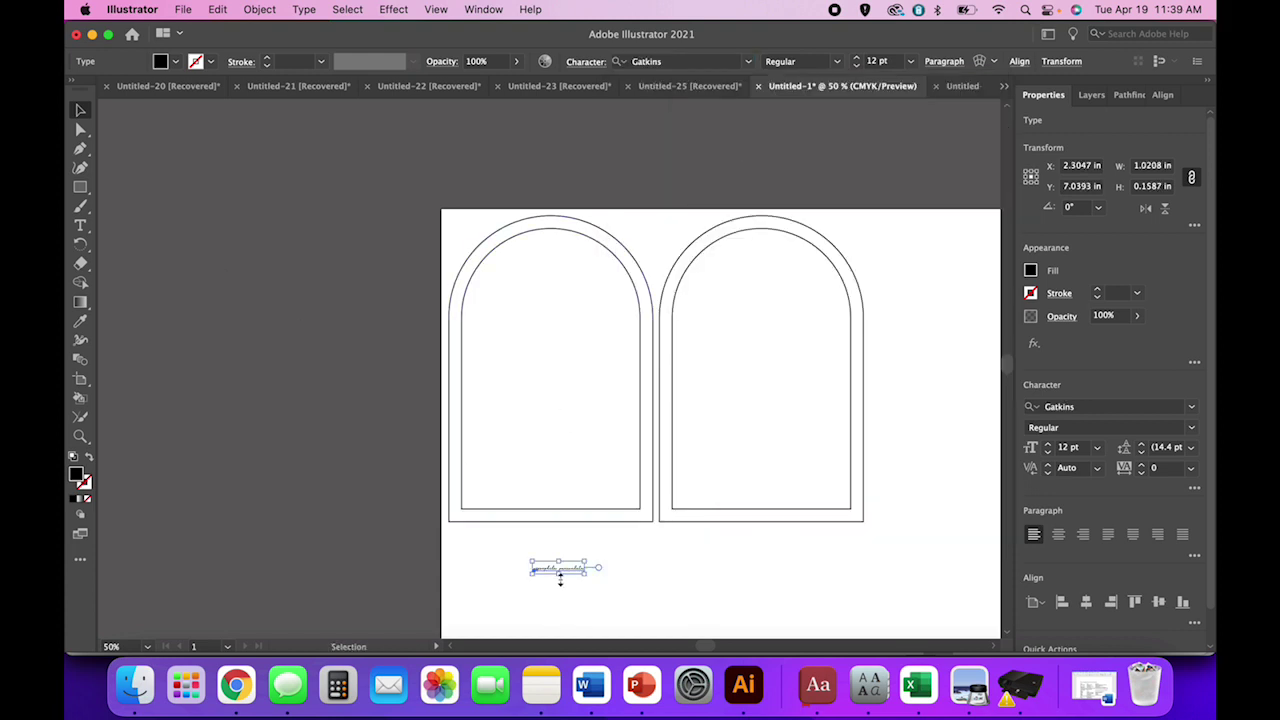
pyautogui.moveTo(560, 578); pyautogui.dragTo(551, 519)
# - Shrink the script text to 12 pt and move it down below the arches
pyautogui.press('super+equal')
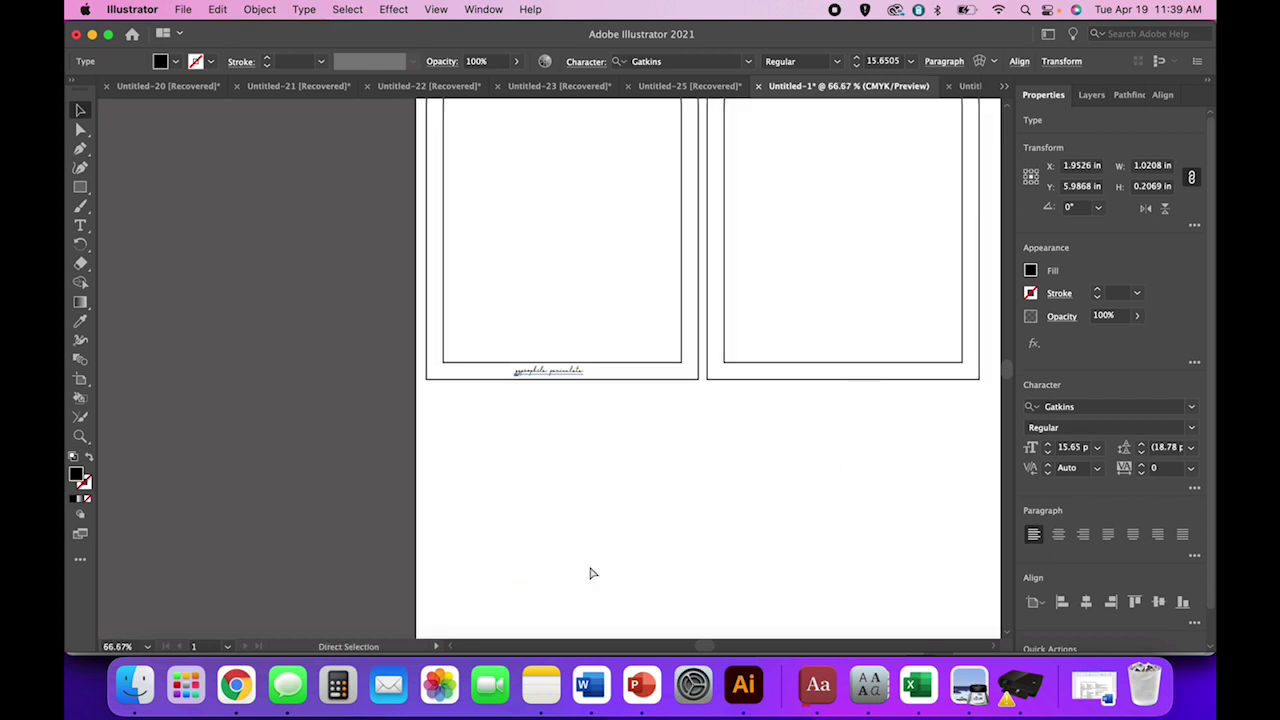
pyautogui.press('super+equal')
pyautogui.press('super+equal')
pyautogui.press('super+minus')
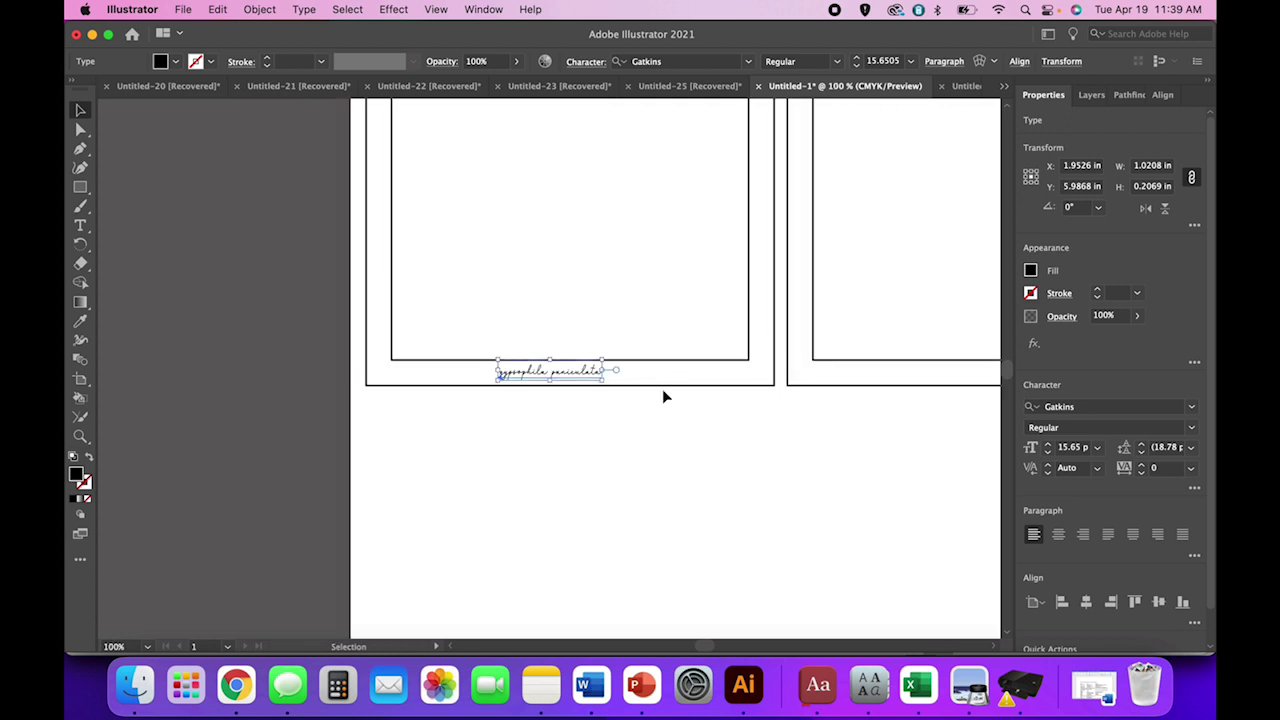
pyautogui.press('super+minus')
pyautogui.press('super+minus')
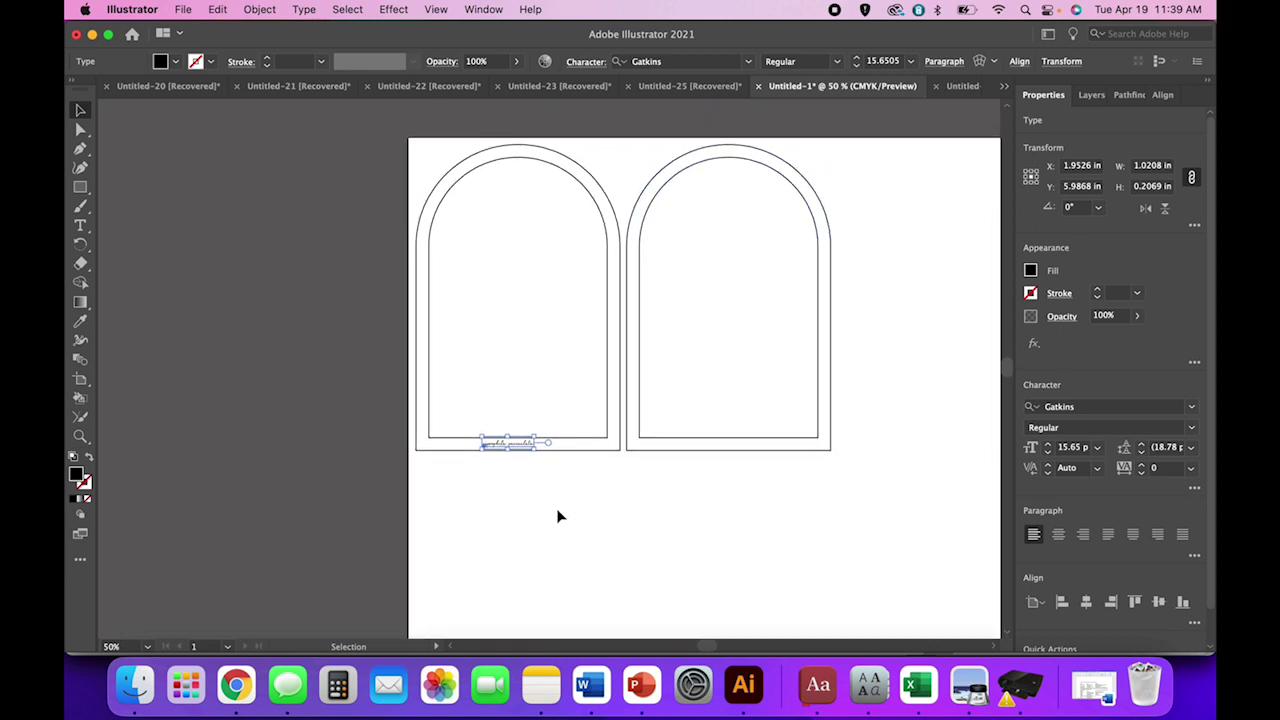
pyautogui.press('super+equal')
pyautogui.press('super+equal')
pyautogui.press('super+equal')
pyautogui.press('super+equal')
pyautogui.press('super+equal')
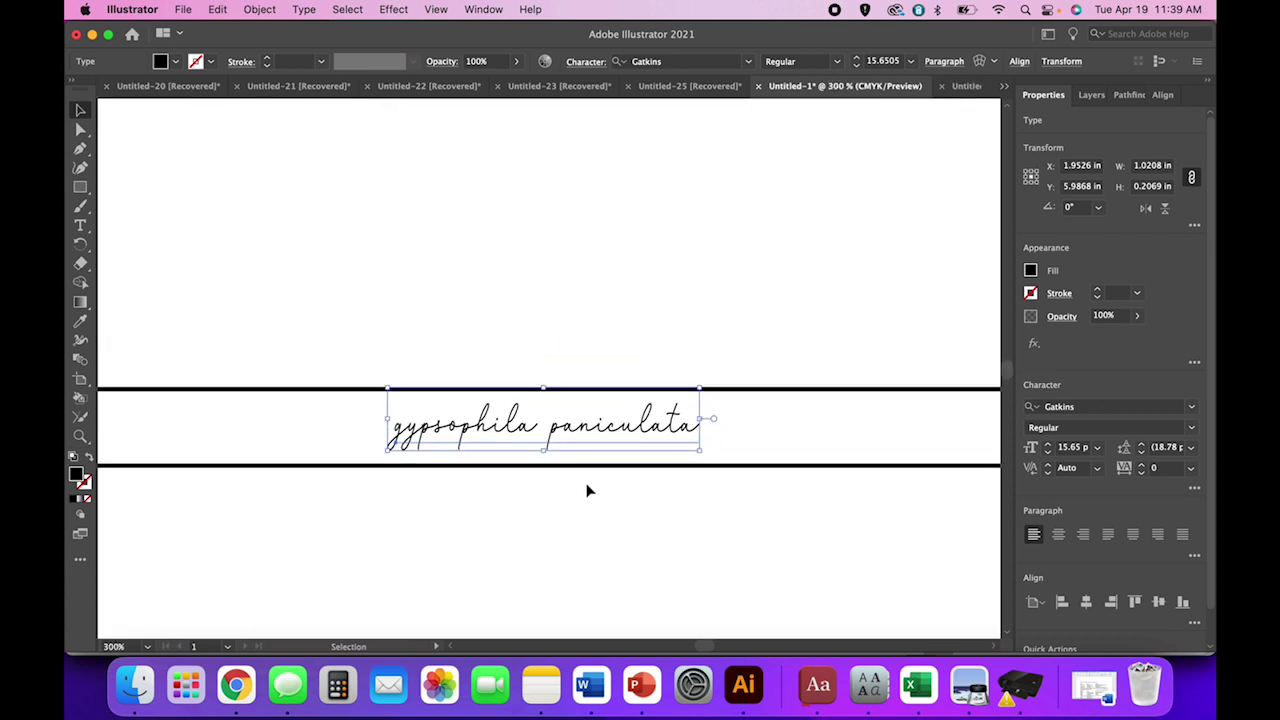
pyautogui.moveTo(585, 435); pyautogui.dragTo(597, 526)
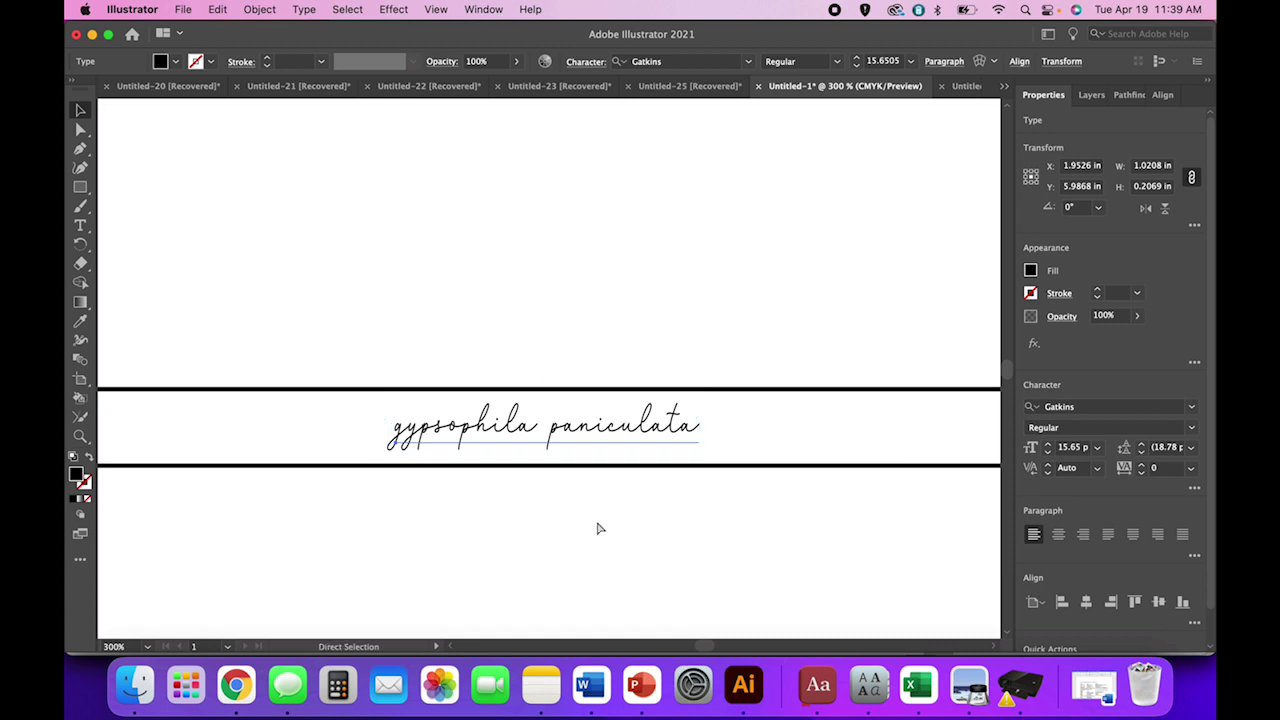
pyautogui.press('super+minus')
pyautogui.press('super+minus')
pyautogui.press('super+minus')
pyautogui.press('v')
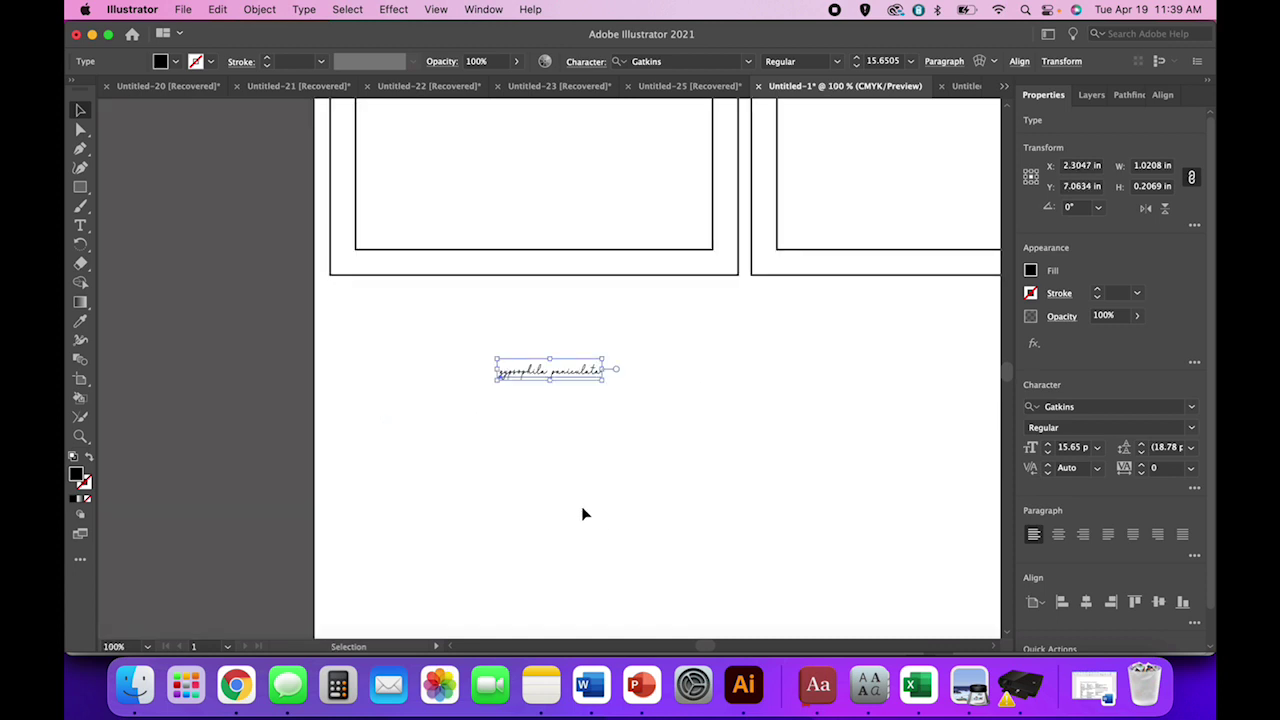
pyautogui.press('super+z')
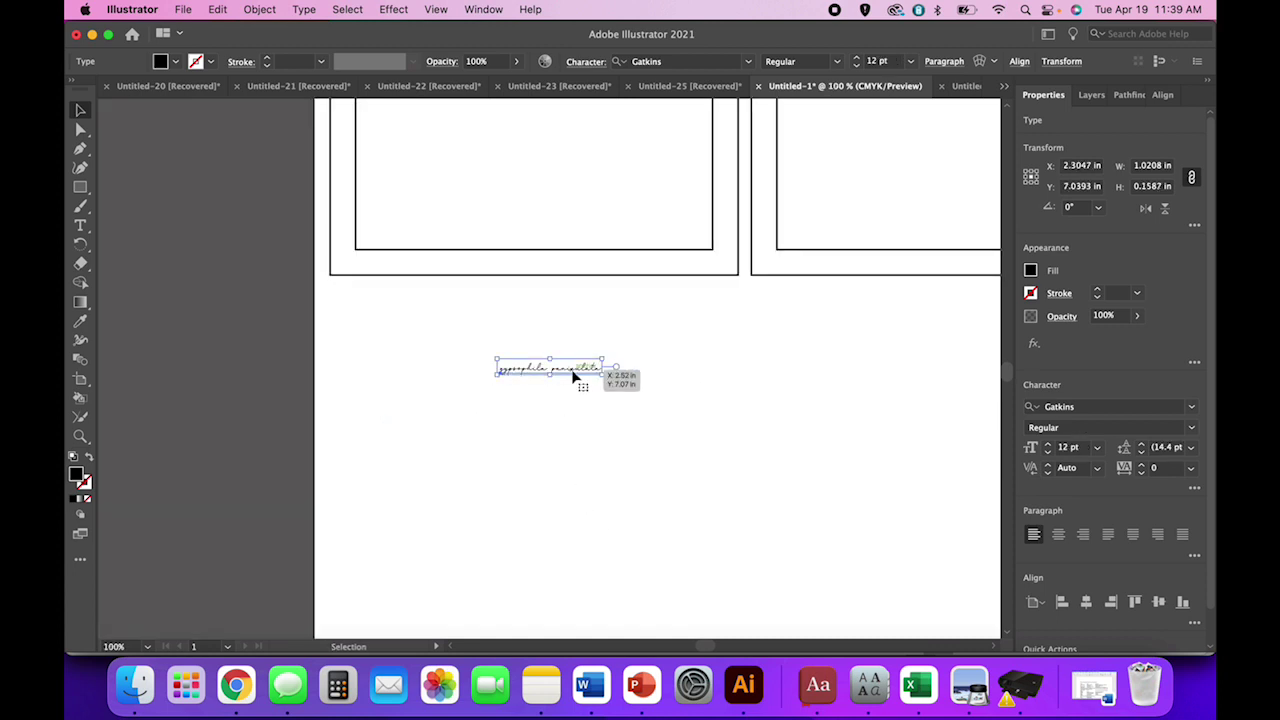
pyautogui.moveTo(575, 371); pyautogui.dragTo(578, 423)
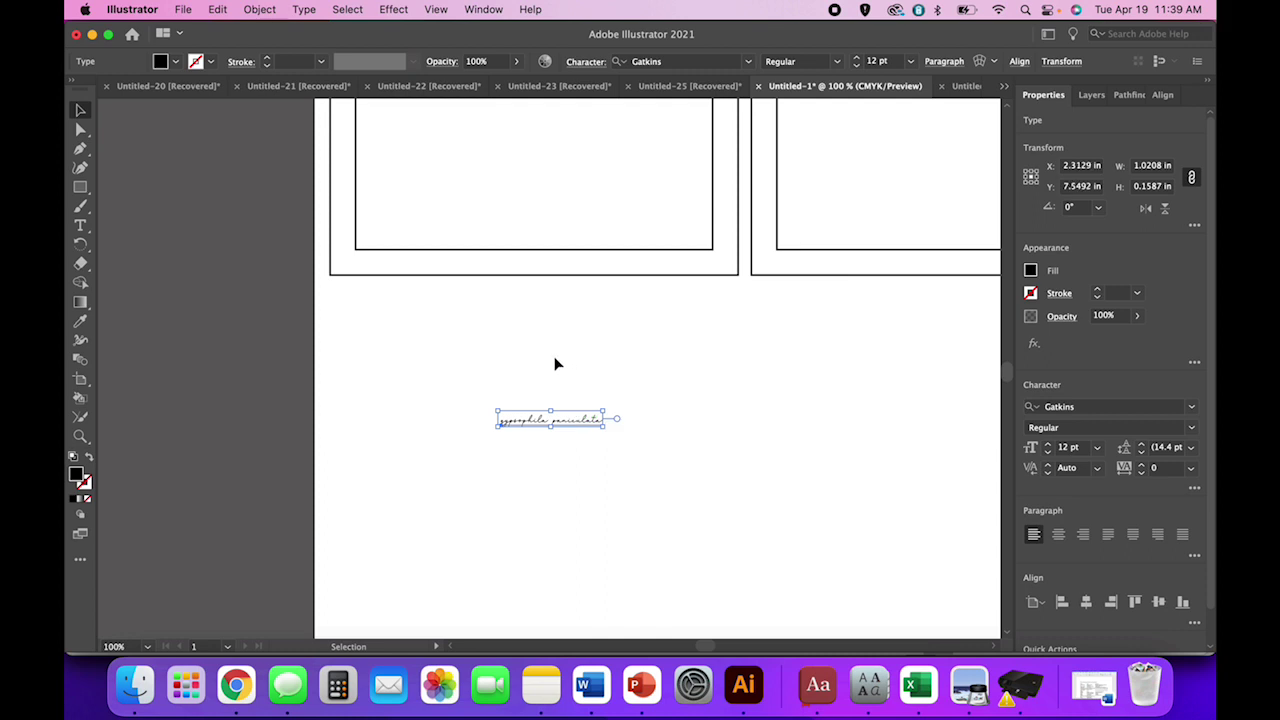
# - Draw a 1.8902 by 0.3294 in rectangle across the left arch's inner bottom edge
pyautogui.scroll(2, 555, 363)
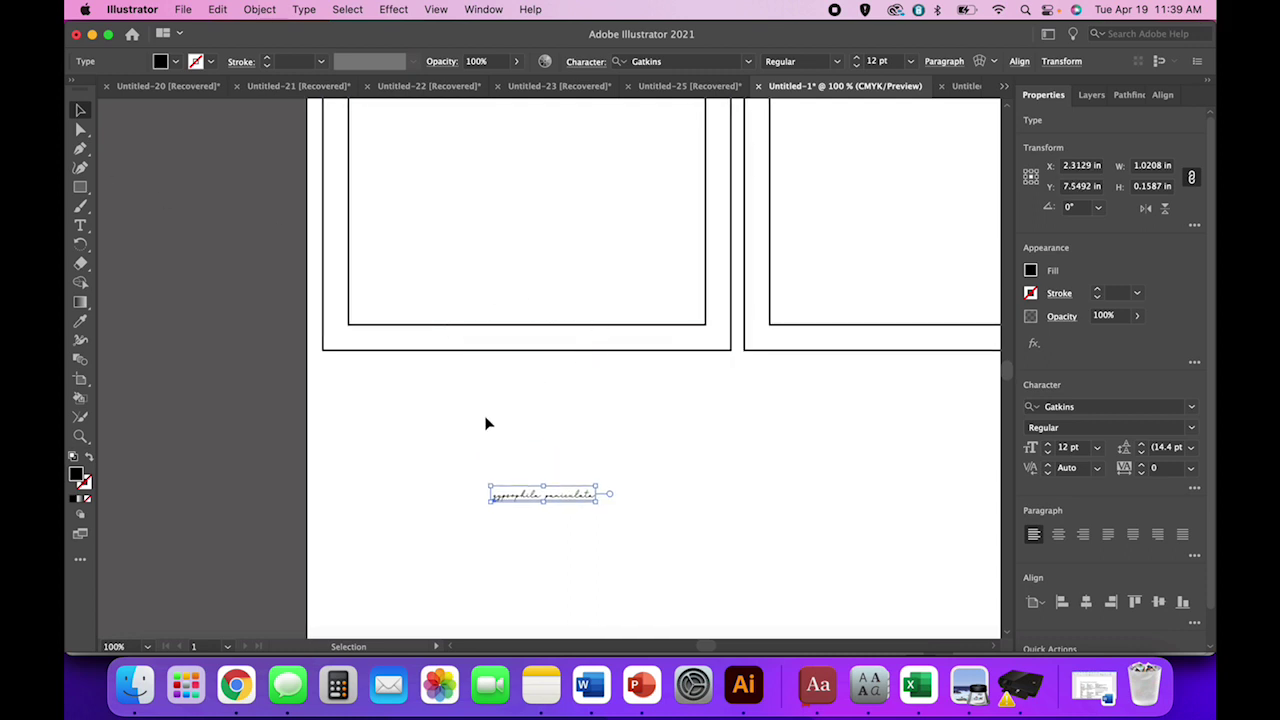
pyautogui.click(84, 188)
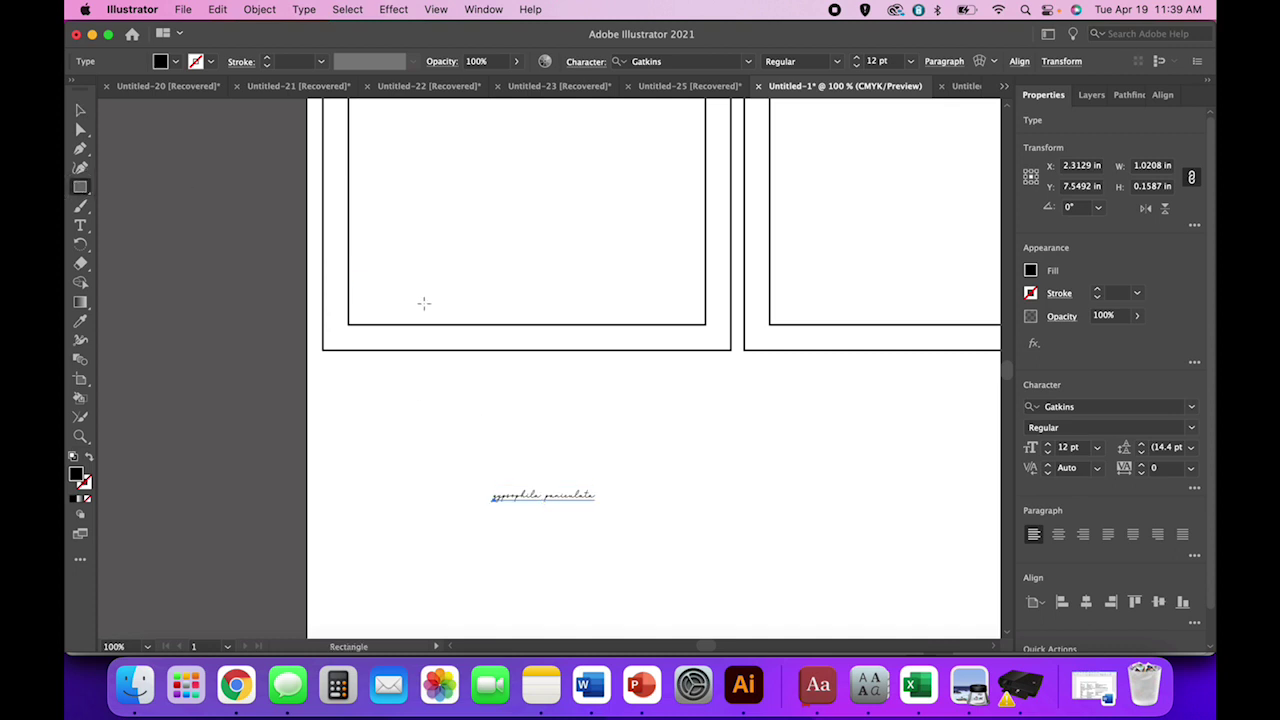
pyautogui.moveTo(433, 307)
pyautogui.mouseDown()
pyautogui.moveTo(549, 343)
pyautogui.moveTo(627, 340)
pyautogui.mouseUp()
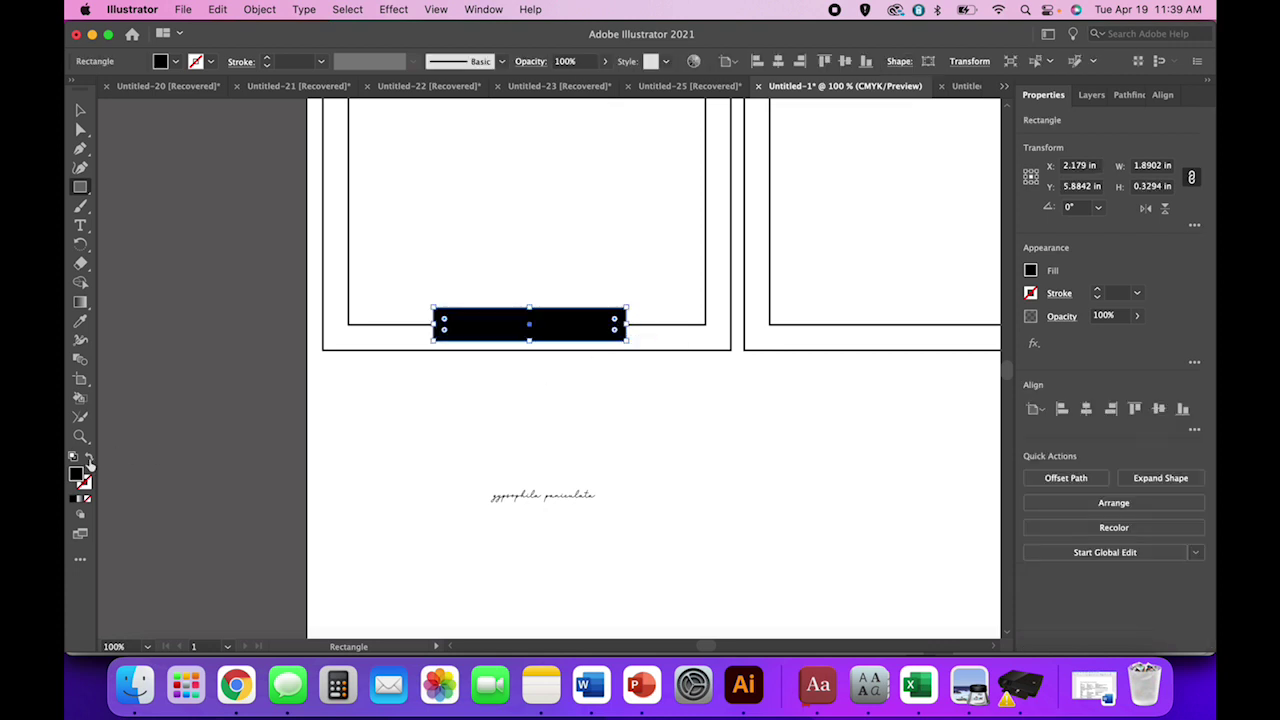
# - Swap the rectangle's fill and stroke to make an outline, then round its corners
pyautogui.click(89, 456)
pyautogui.click(80, 110)
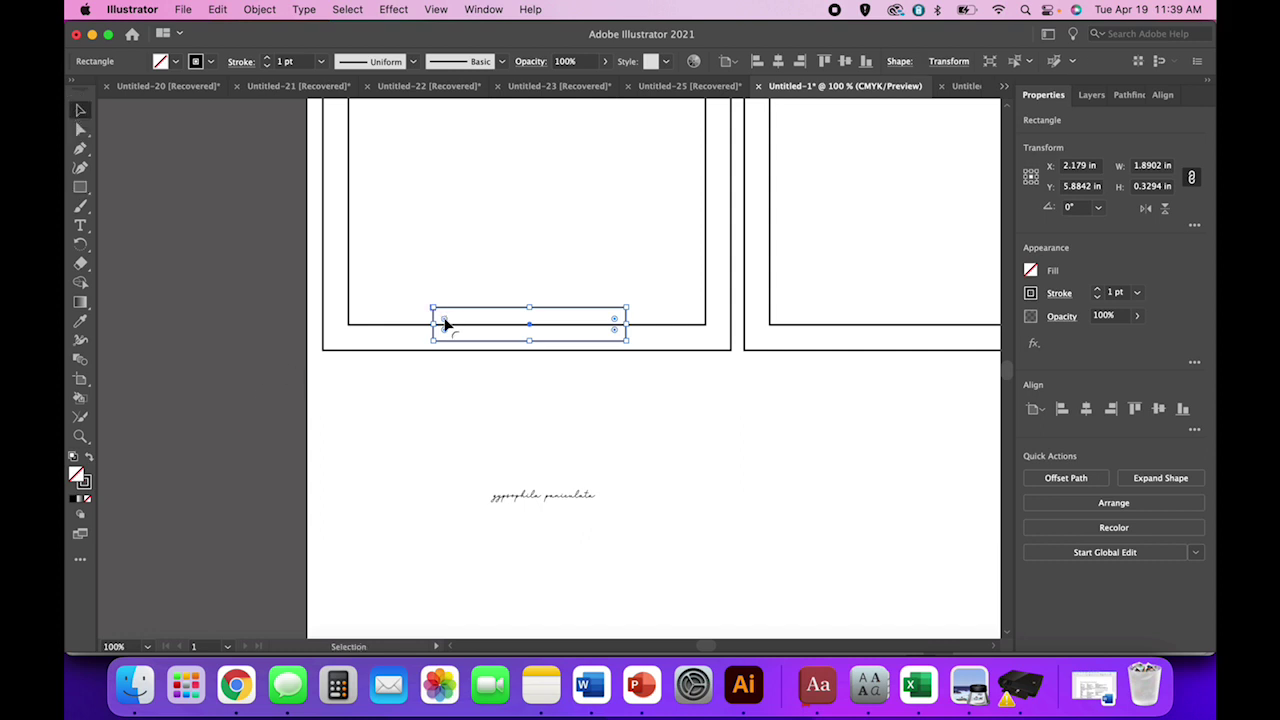
pyautogui.moveTo(444, 319); pyautogui.dragTo(443, 320)
pyautogui.click(440, 401)
# - Select the left arch together with the rounded rectangle, zoomed to 200% on the tab area
pyautogui.press('super+minus')
pyautogui.press('super+minus')
pyautogui.scroll(2, 440, 408)
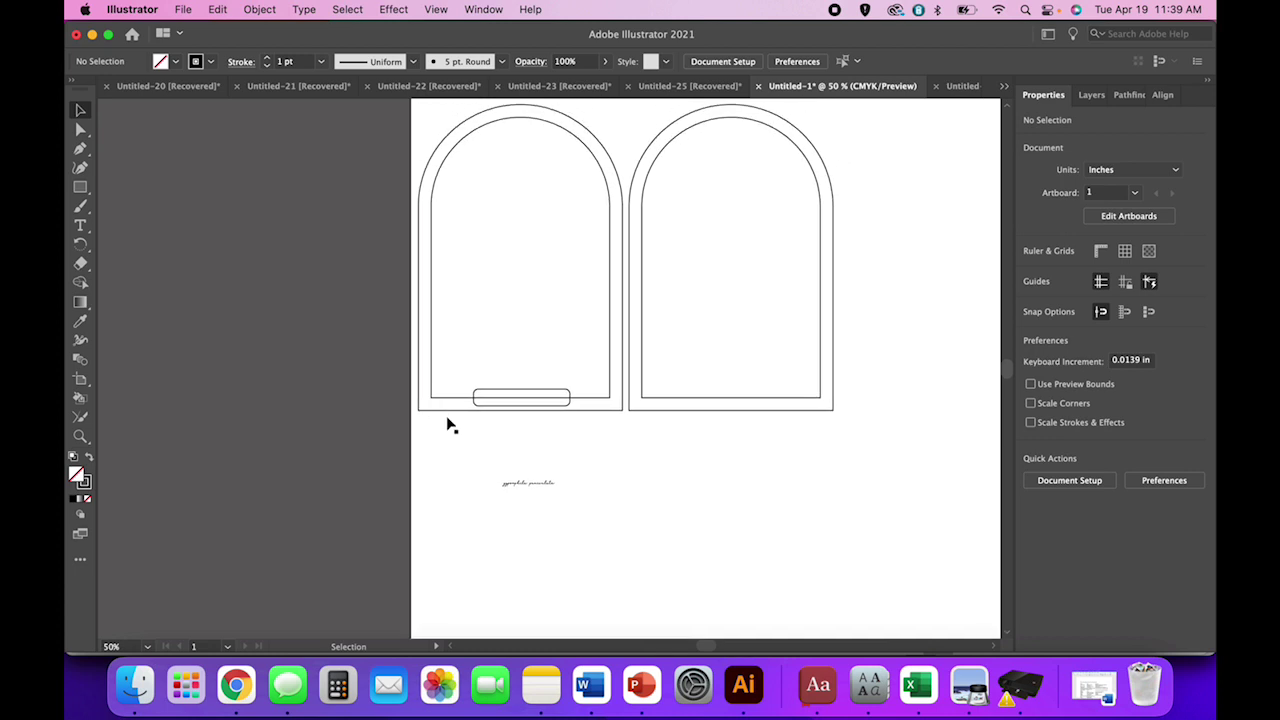
pyautogui.moveTo(540, 434); pyautogui.dragTo(506, 392)
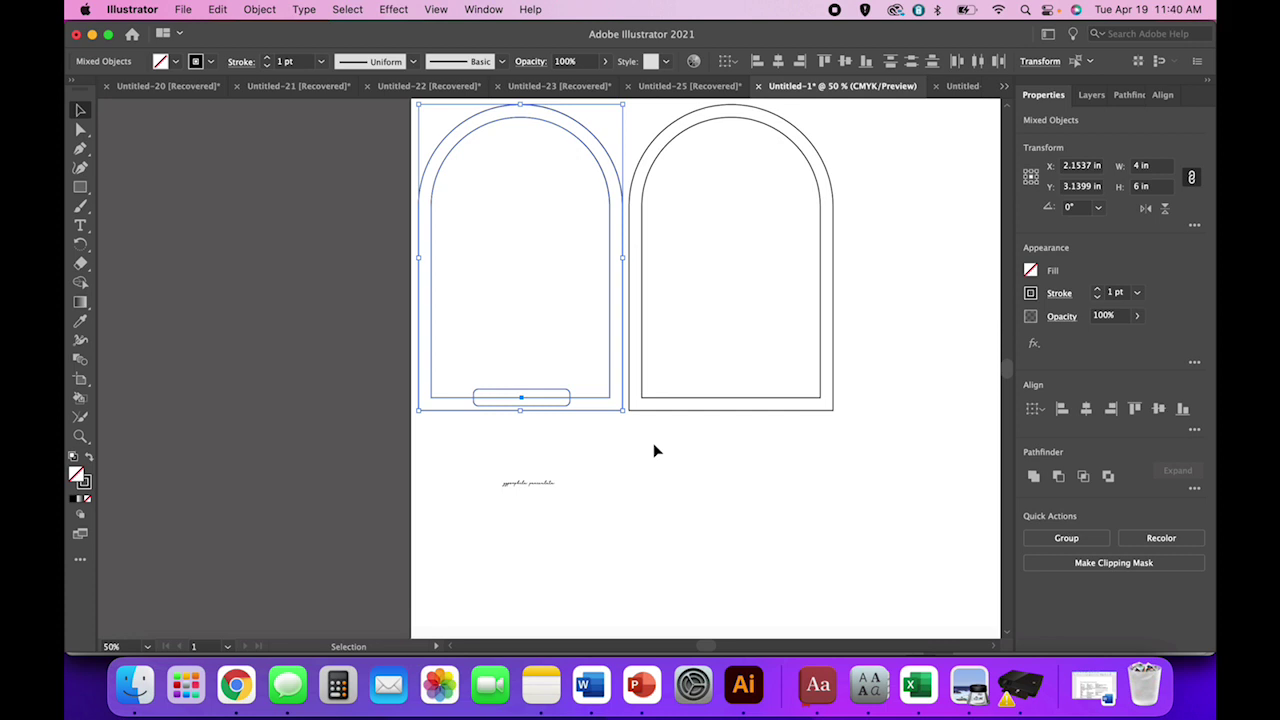
pyautogui.press('super+equal')
pyautogui.press('super+equal')
pyautogui.press('super+equal')
pyautogui.press('super+equal')
pyautogui.scroll(-5, 653, 451)
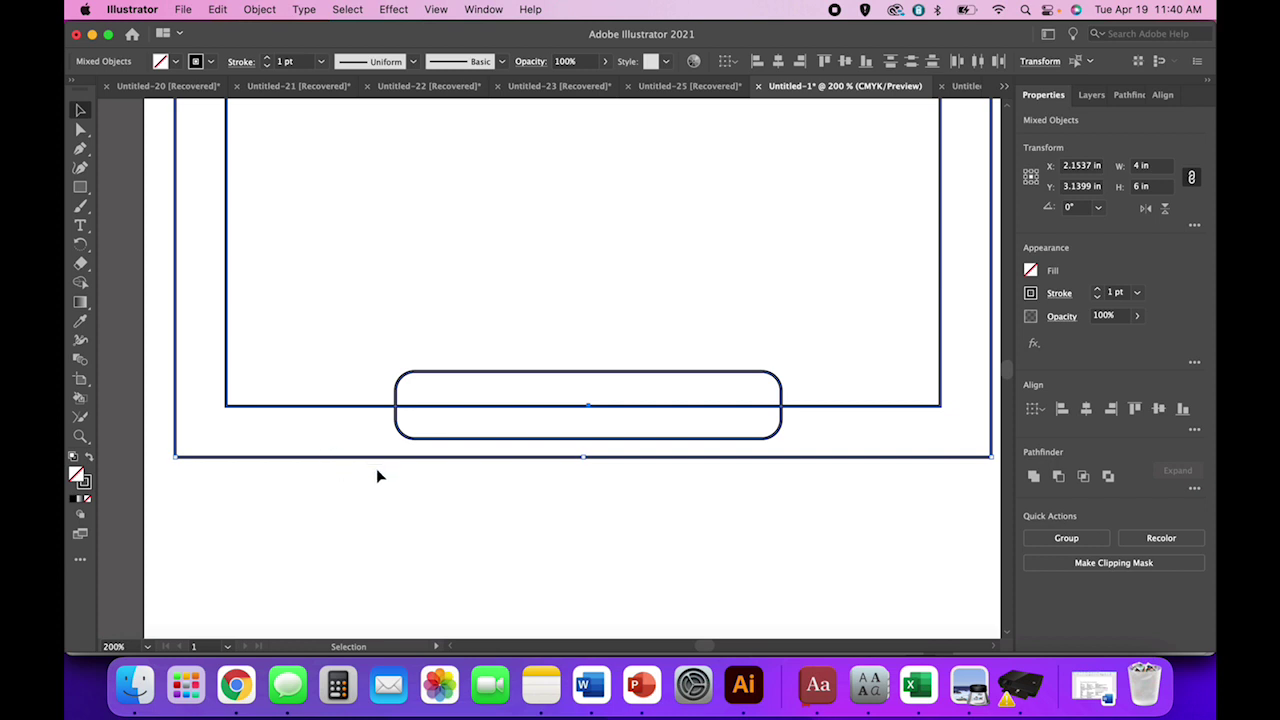
# - Nudge the rounded rectangle slightly lower on the left arch's bottom edge
pyautogui.moveTo(512, 378); pyautogui.dragTo(525, 348)
pyautogui.click(520, 363)
pyautogui.click(519, 366)
pyautogui.click(527, 307)
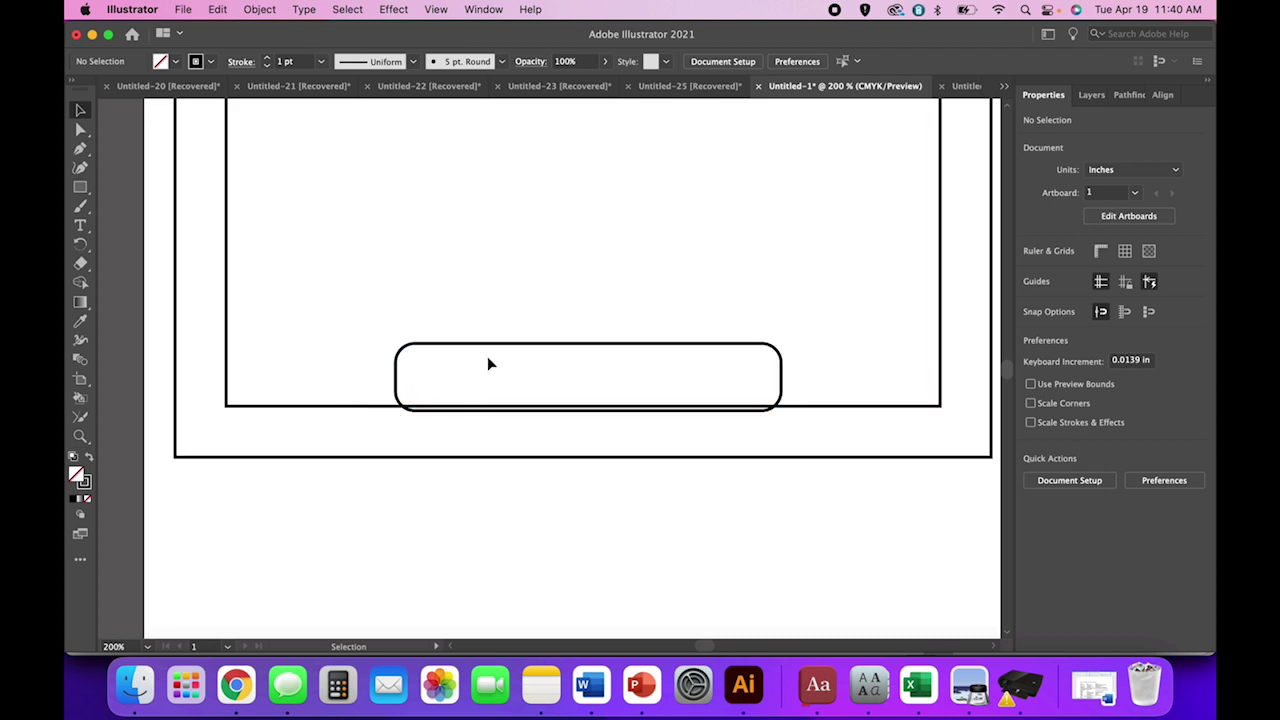
pyautogui.moveTo(503, 346); pyautogui.dragTo(503, 366)
pyautogui.click(494, 322)
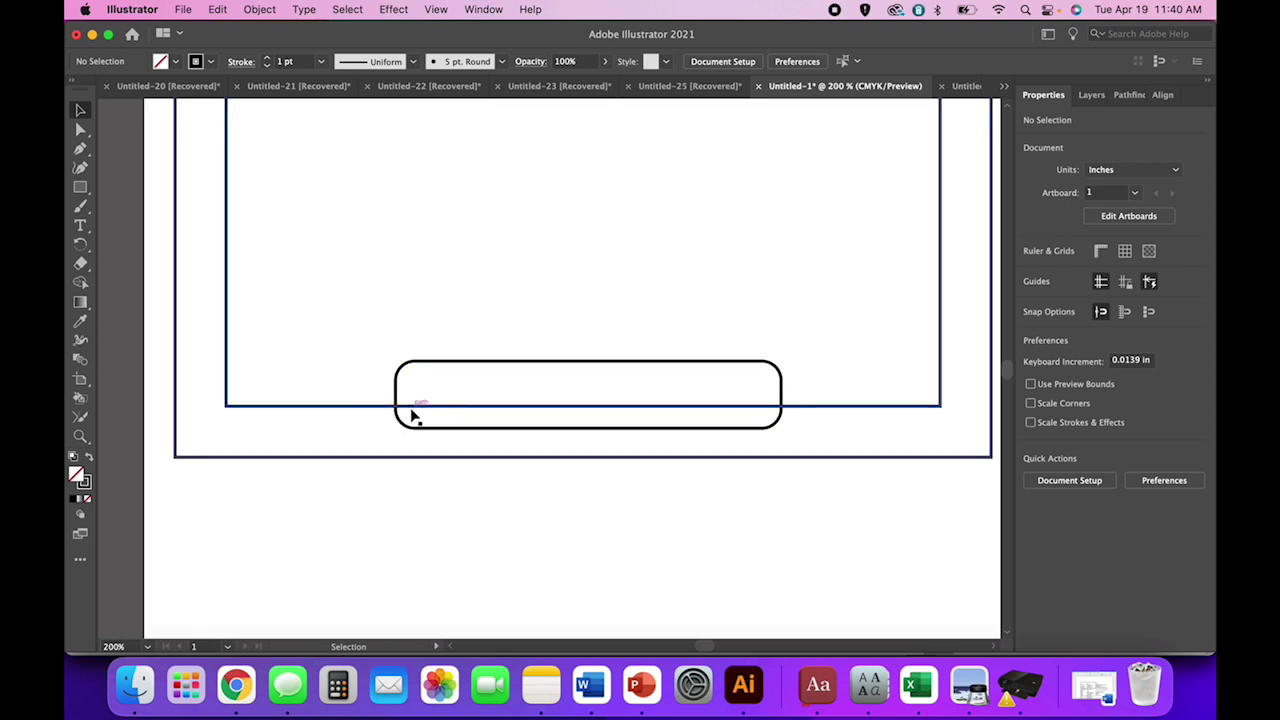
# - Centre the frames and rounded rectangle horizontally and unite them with Pathfinder
pyautogui.moveTo(388, 347); pyautogui.dragTo(490, 512)
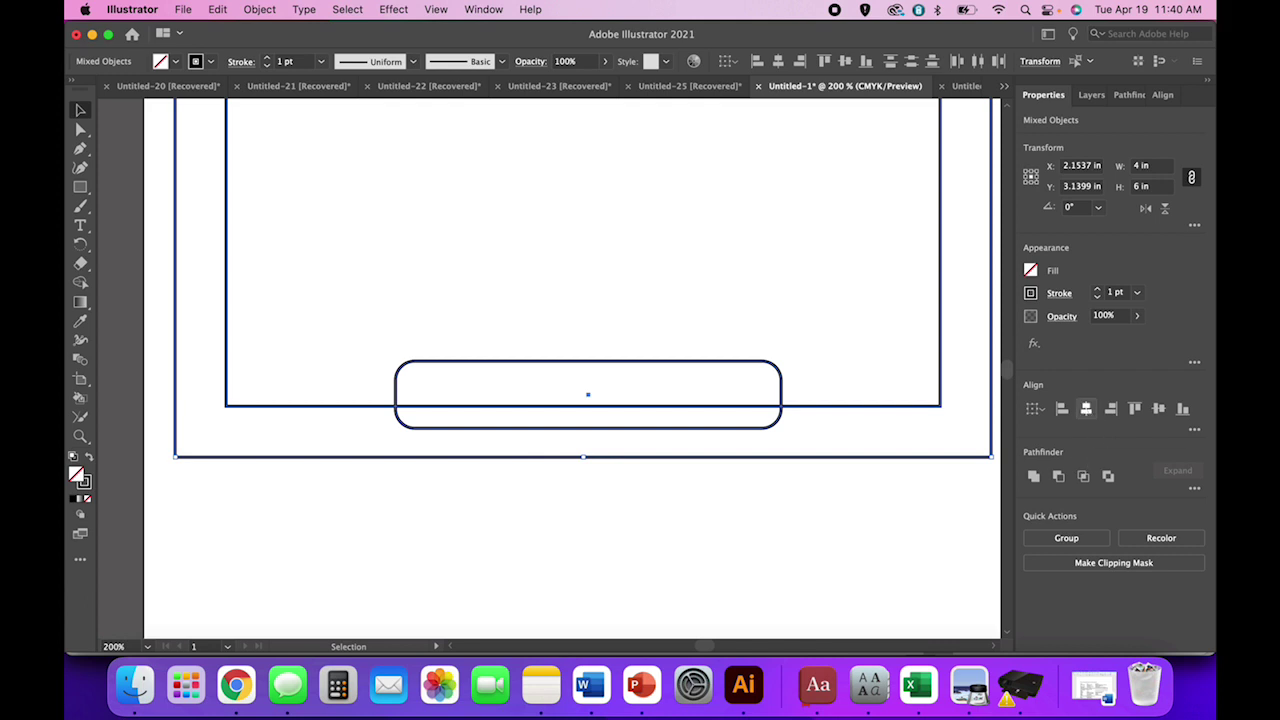
pyautogui.click(1087, 410)
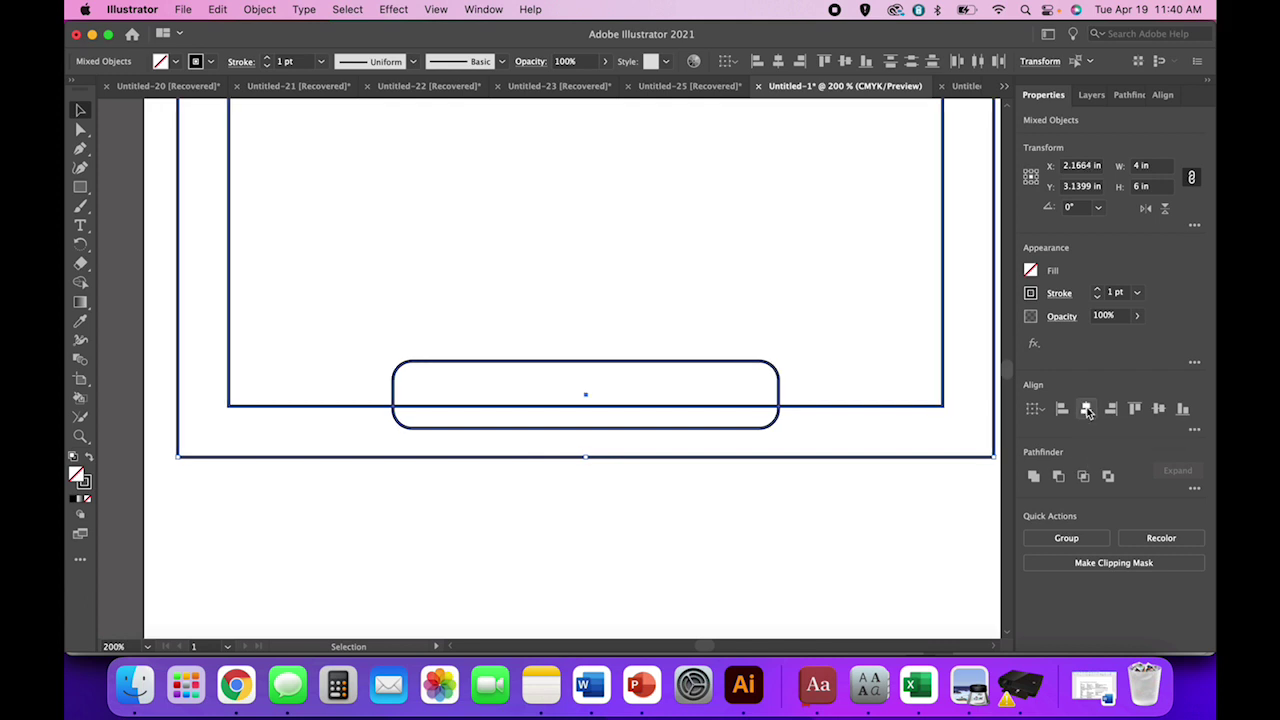
pyautogui.click(262, 8)
pyautogui.click(262, 8)
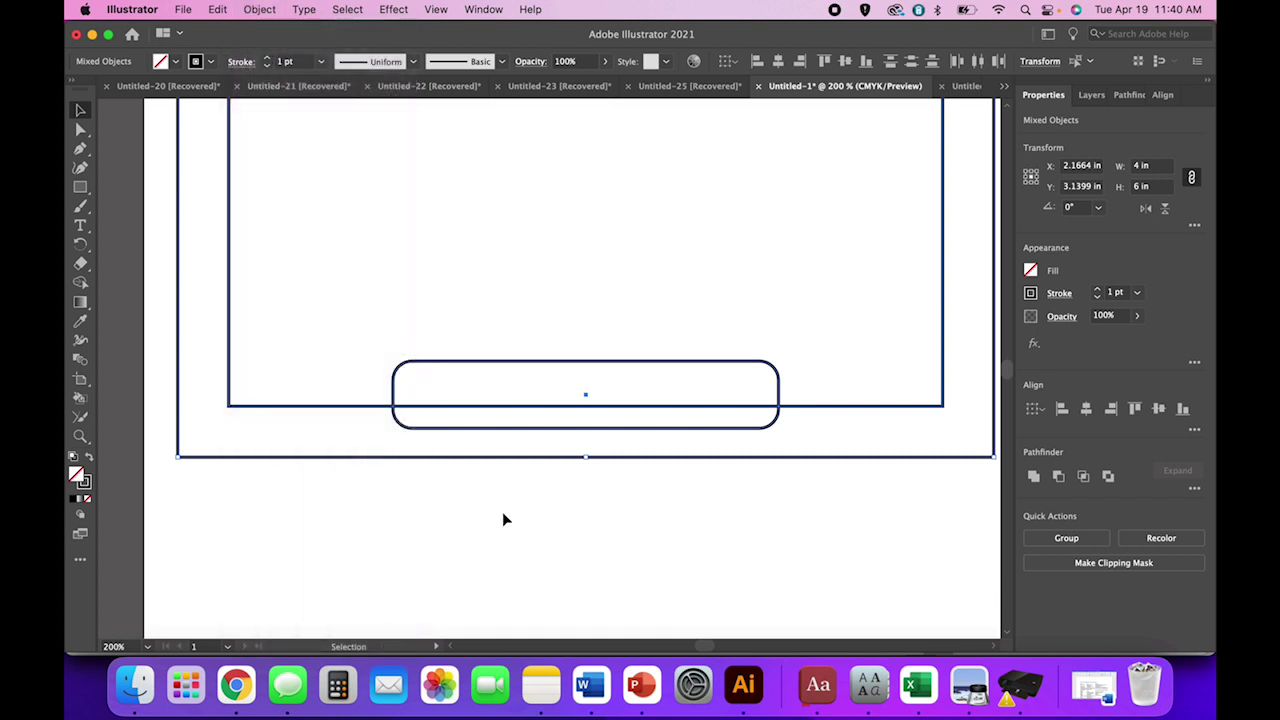
pyautogui.click(1034, 478)
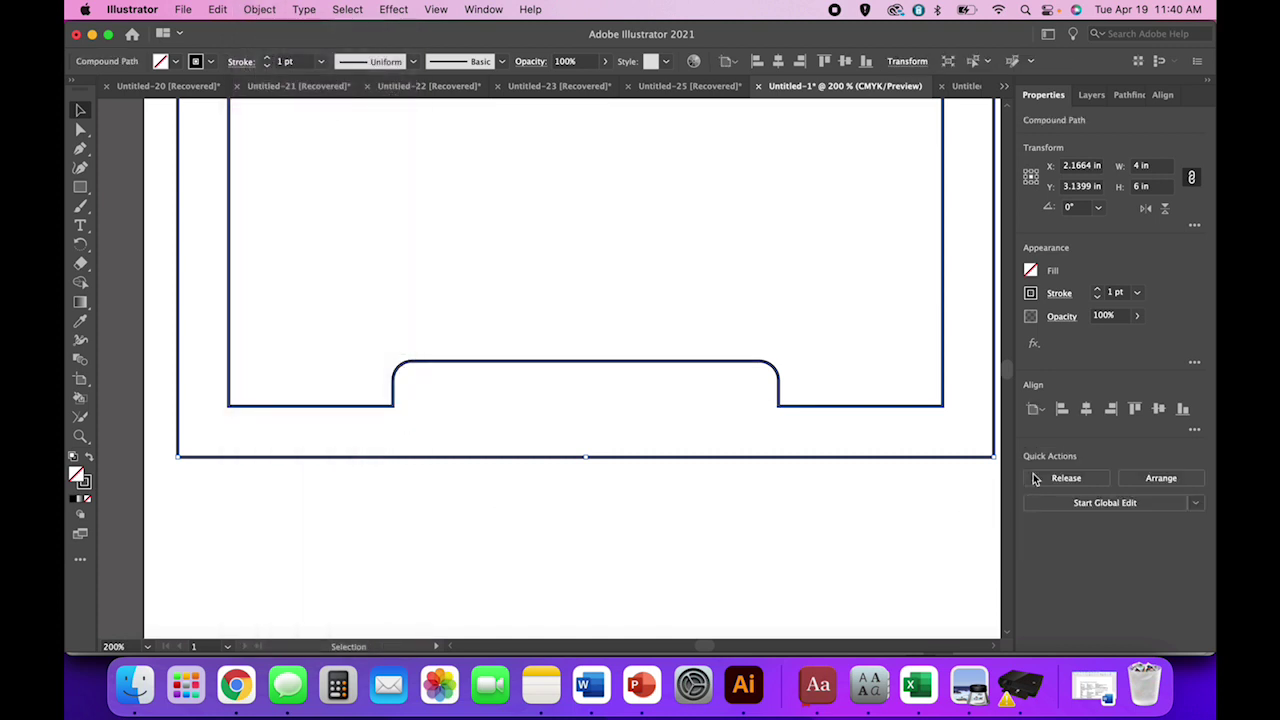
pyautogui.click(908, 523)
pyautogui.press('super+minus')
# - Move the script text up into the raised tab, keeping its 12 pt size
pyautogui.press('super+minus')
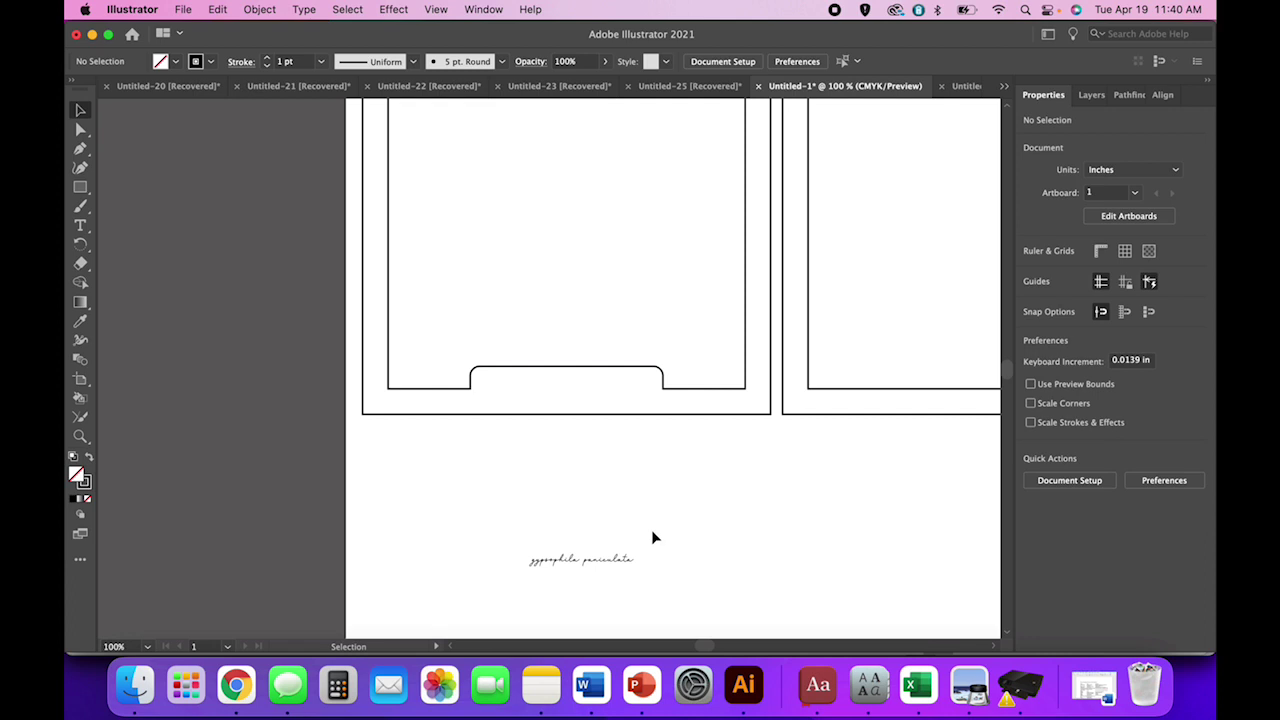
pyautogui.moveTo(620, 559); pyautogui.dragTo(613, 393)
pyautogui.click(597, 434)
pyautogui.press('super+minus')
pyautogui.press('super+equal')
pyautogui.press('super+equal')
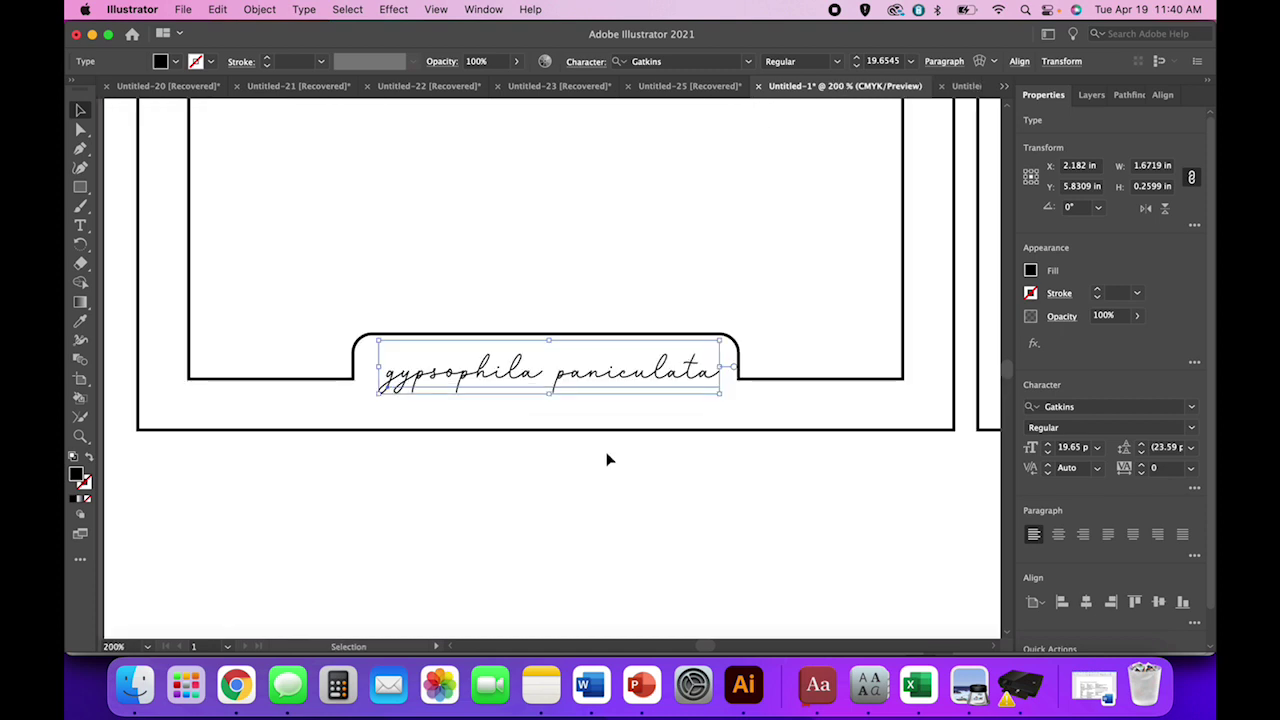
pyautogui.scroll(2, 607, 459)
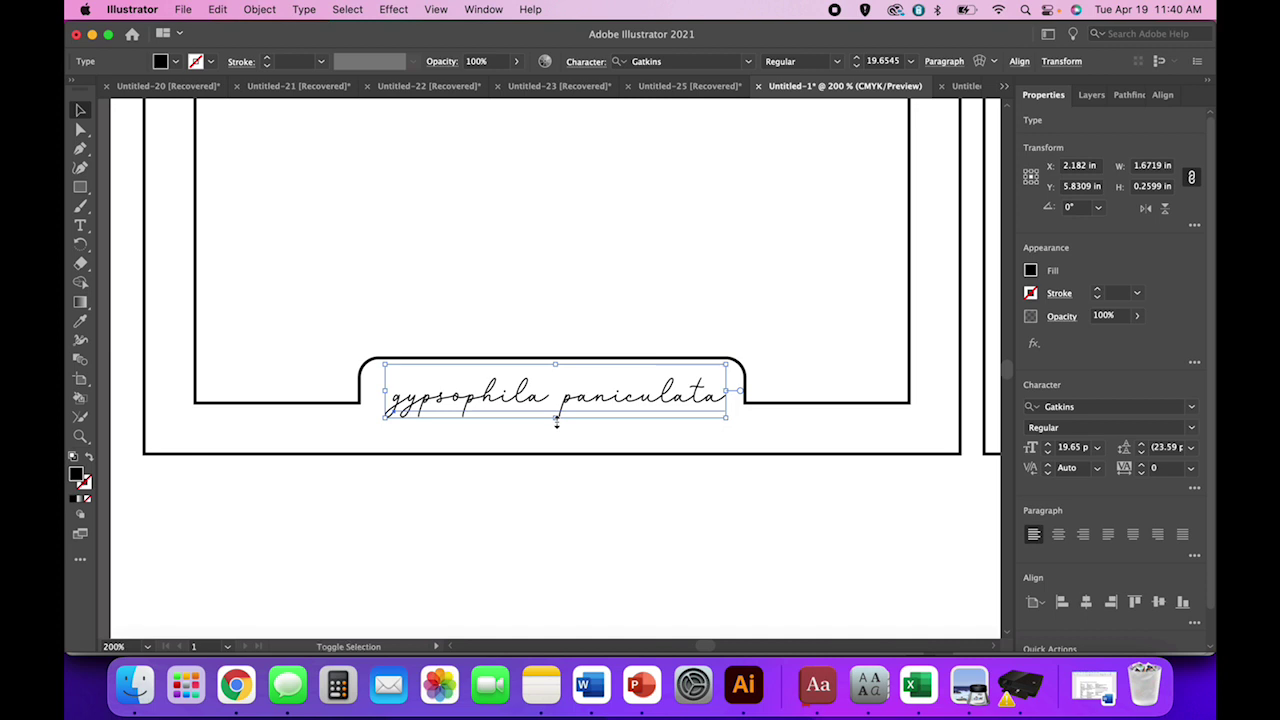
pyautogui.moveTo(556, 419); pyautogui.dragTo(556, 423)
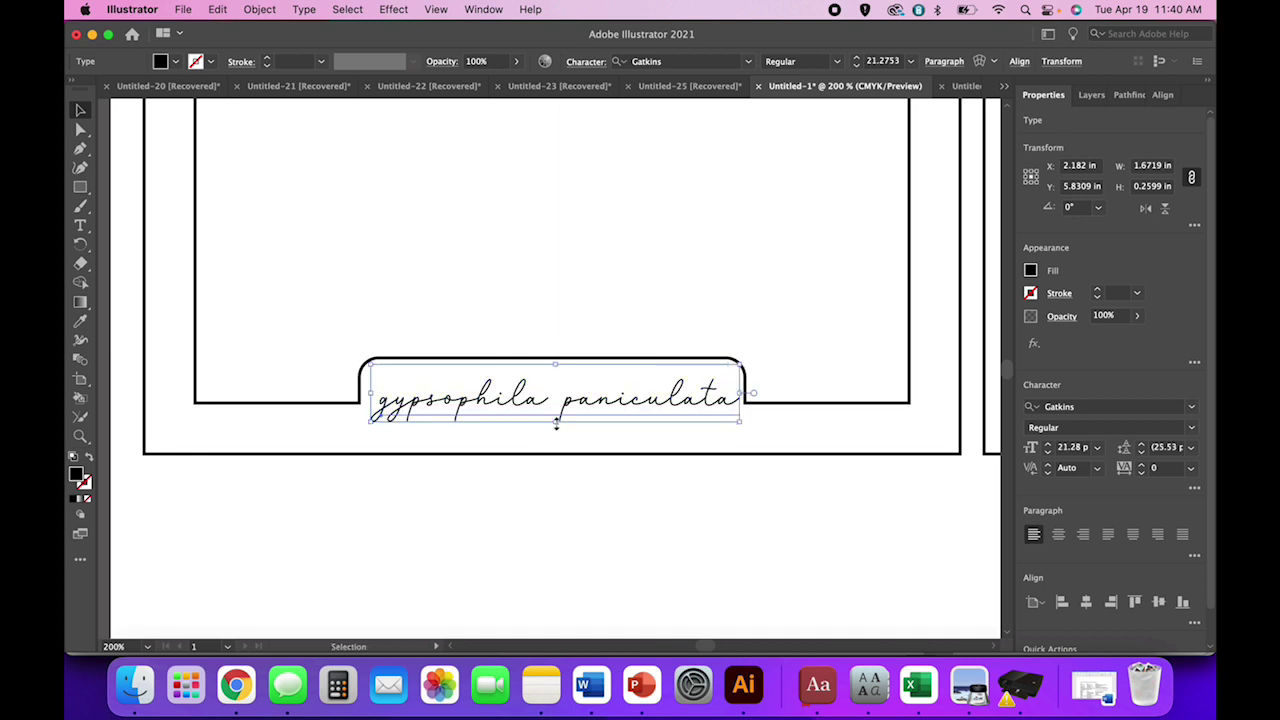
pyautogui.click(592, 486)
pyautogui.press('super+z')
pyautogui.press('super+z')
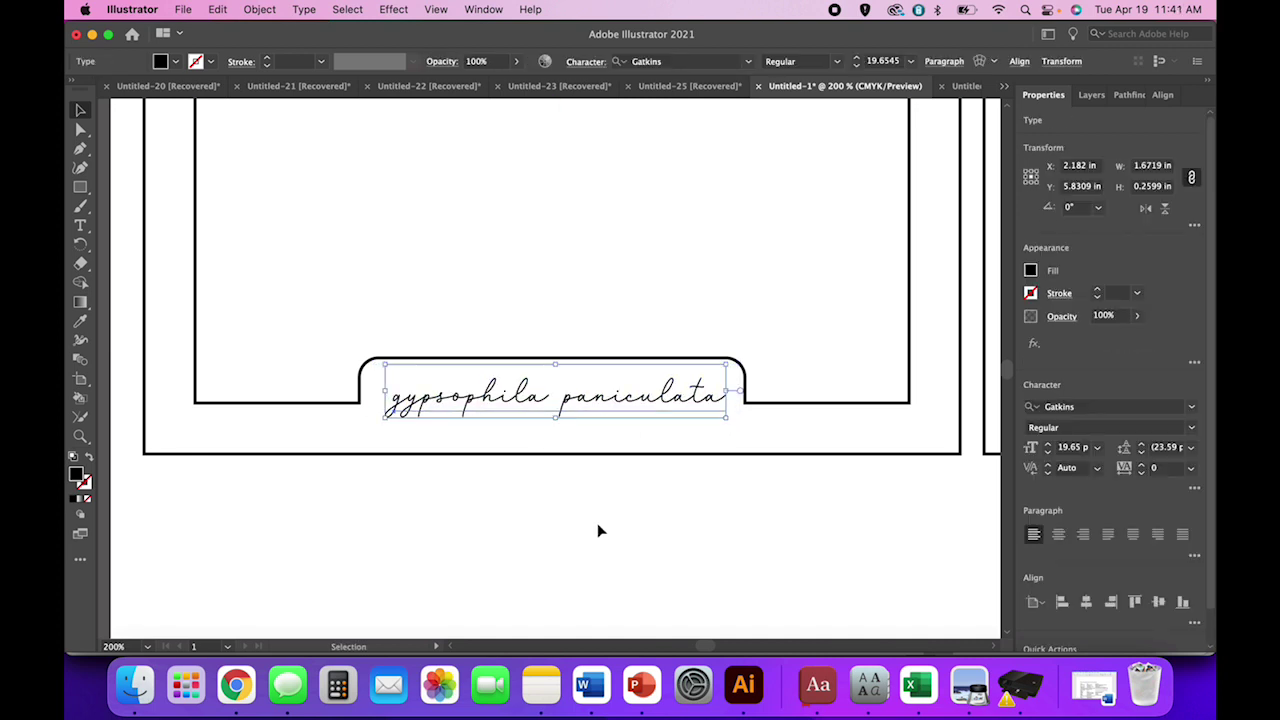
pyautogui.click(597, 523)
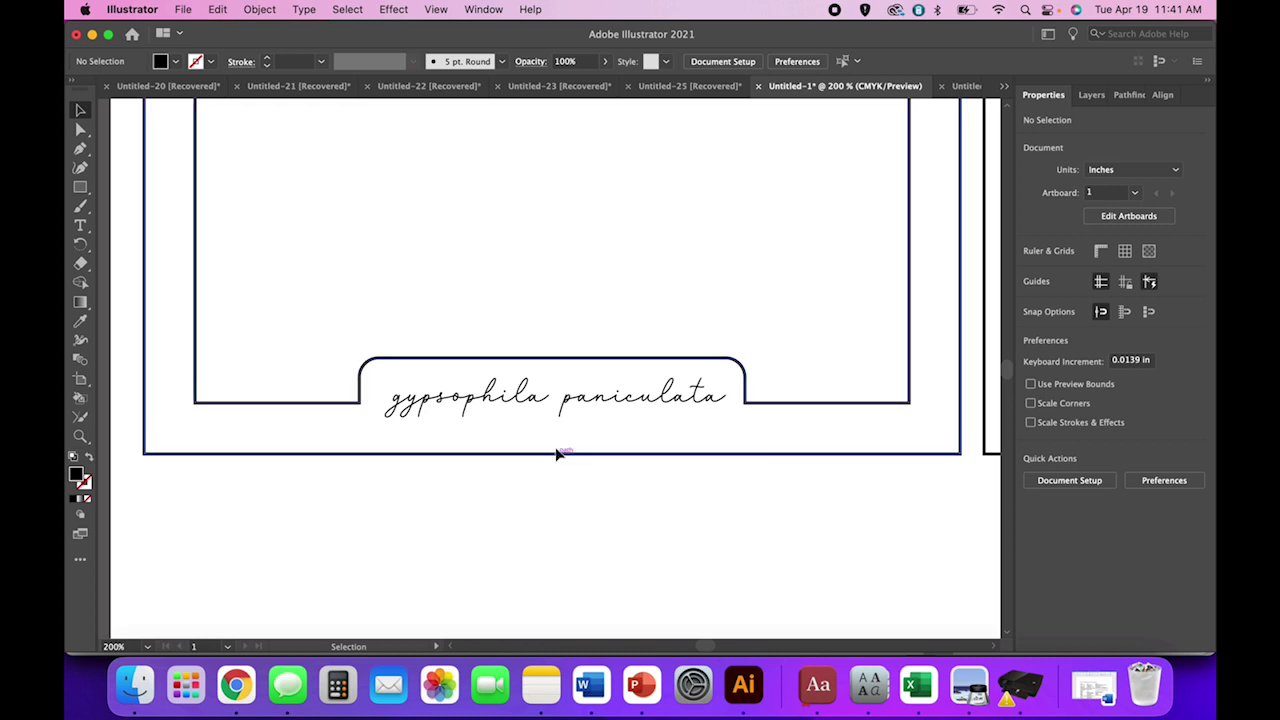
# - Convert the 'gypsophila paniculata' text to outlines and unite the letters with Pathfinder
pyautogui.click(566, 402)
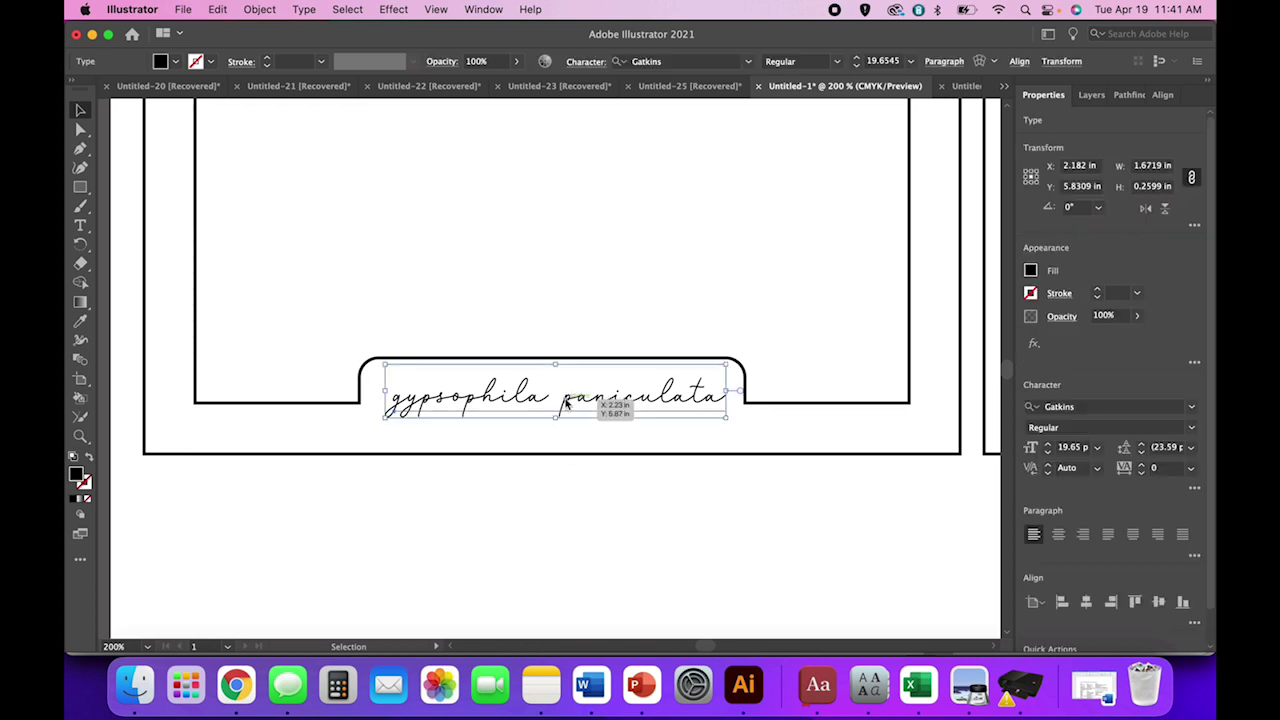
pyautogui.rightClick(566, 402)
pyautogui.click(223, 418)
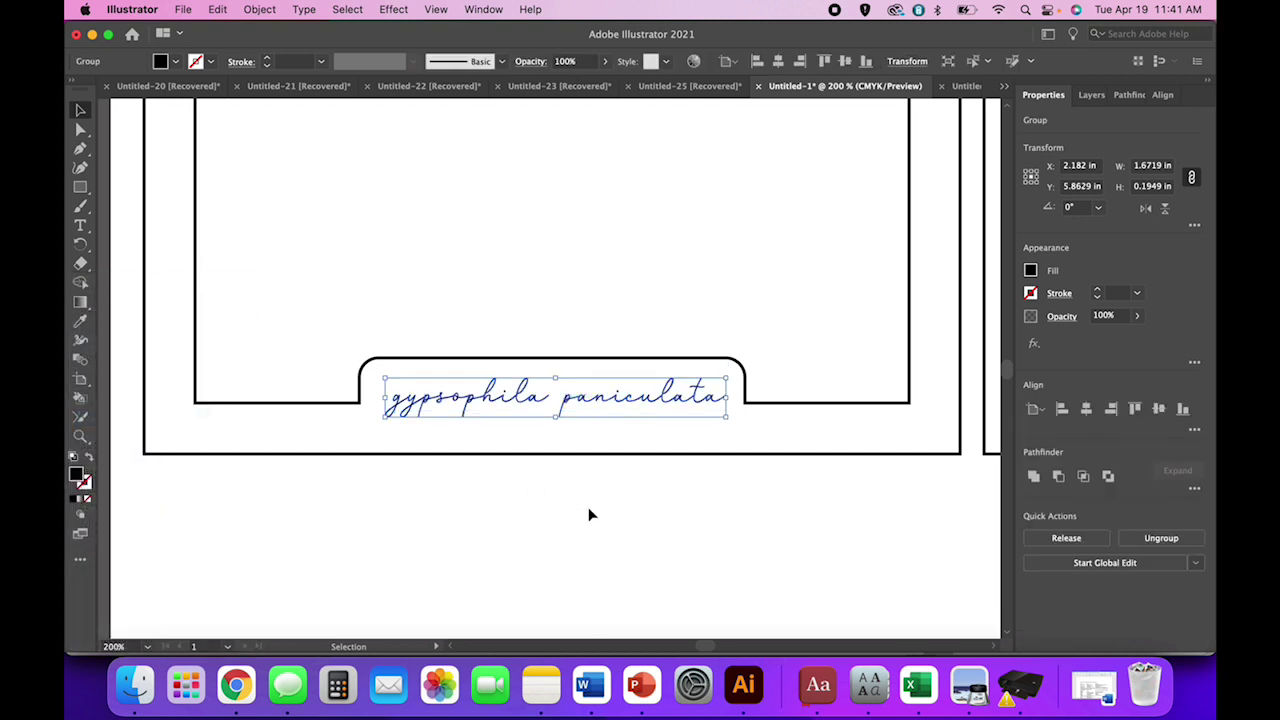
pyautogui.click(1034, 477)
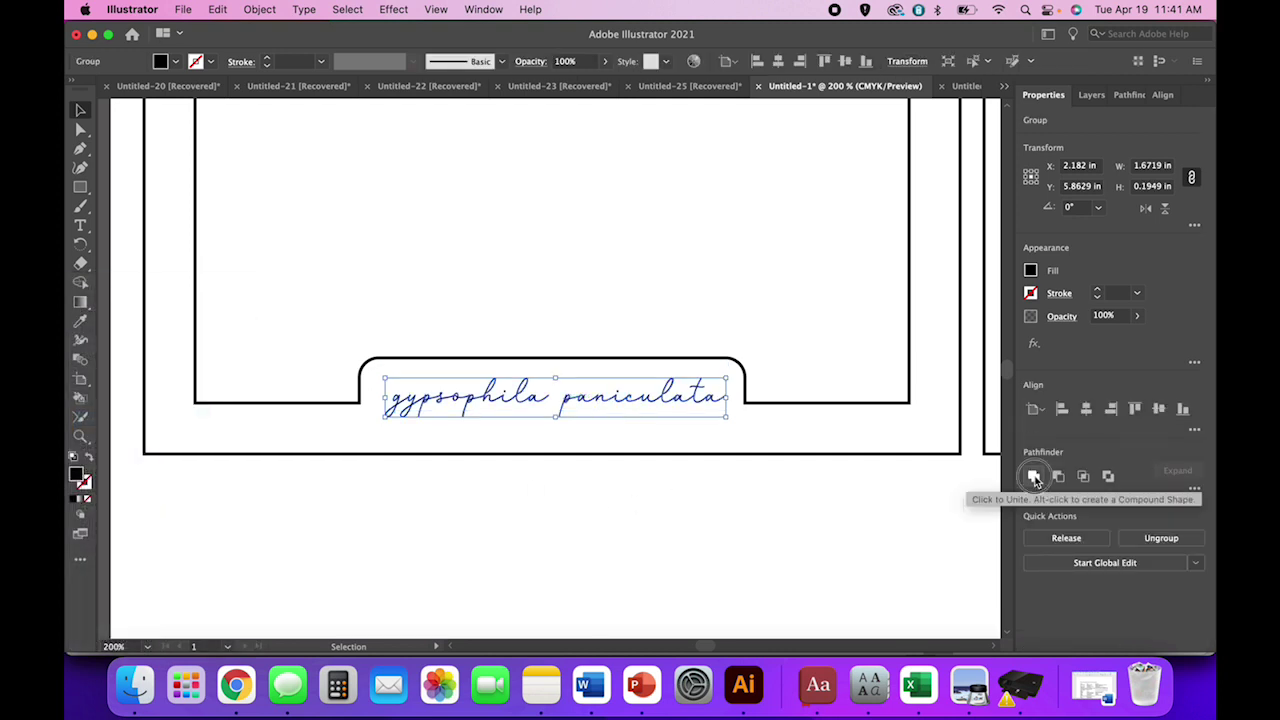
pyautogui.press('super+equal')
pyautogui.press('super+equal')
pyautogui.press('super+equal')
pyautogui.press('super+equal')
pyautogui.press('super+equal')
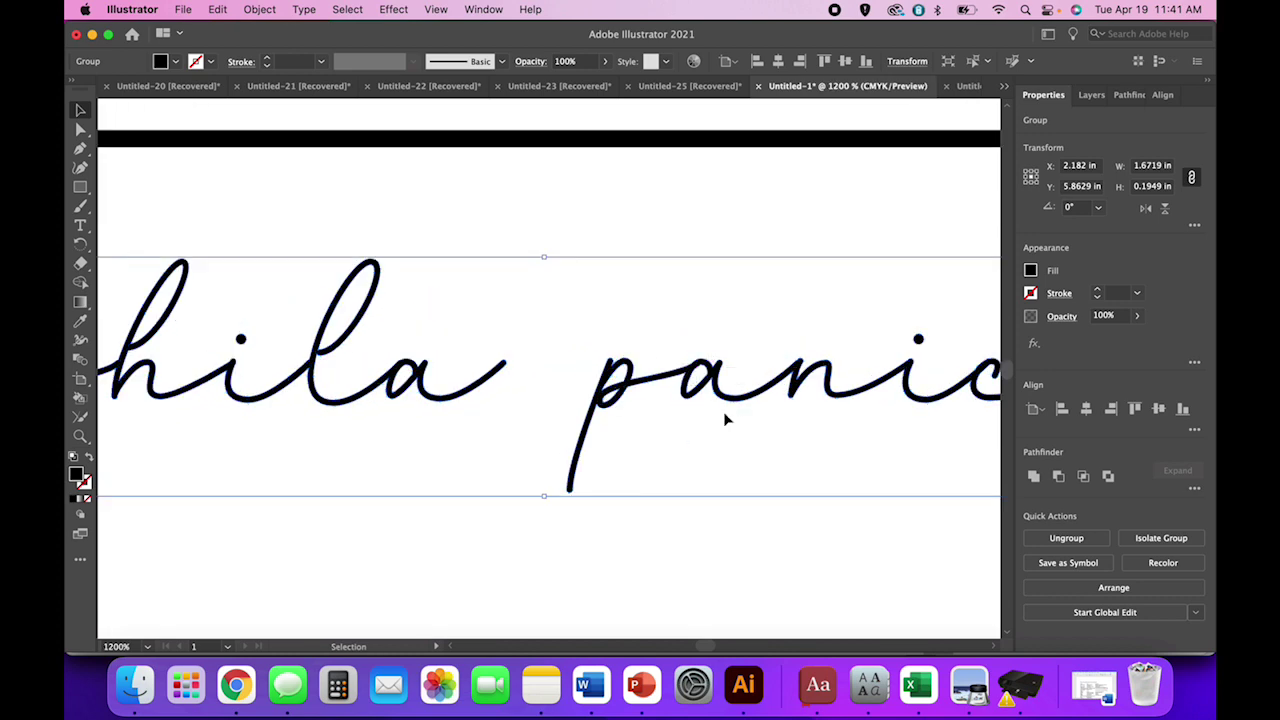
pyautogui.press('super+minus')
pyautogui.press('super+minus')
pyautogui.press('super+minus')
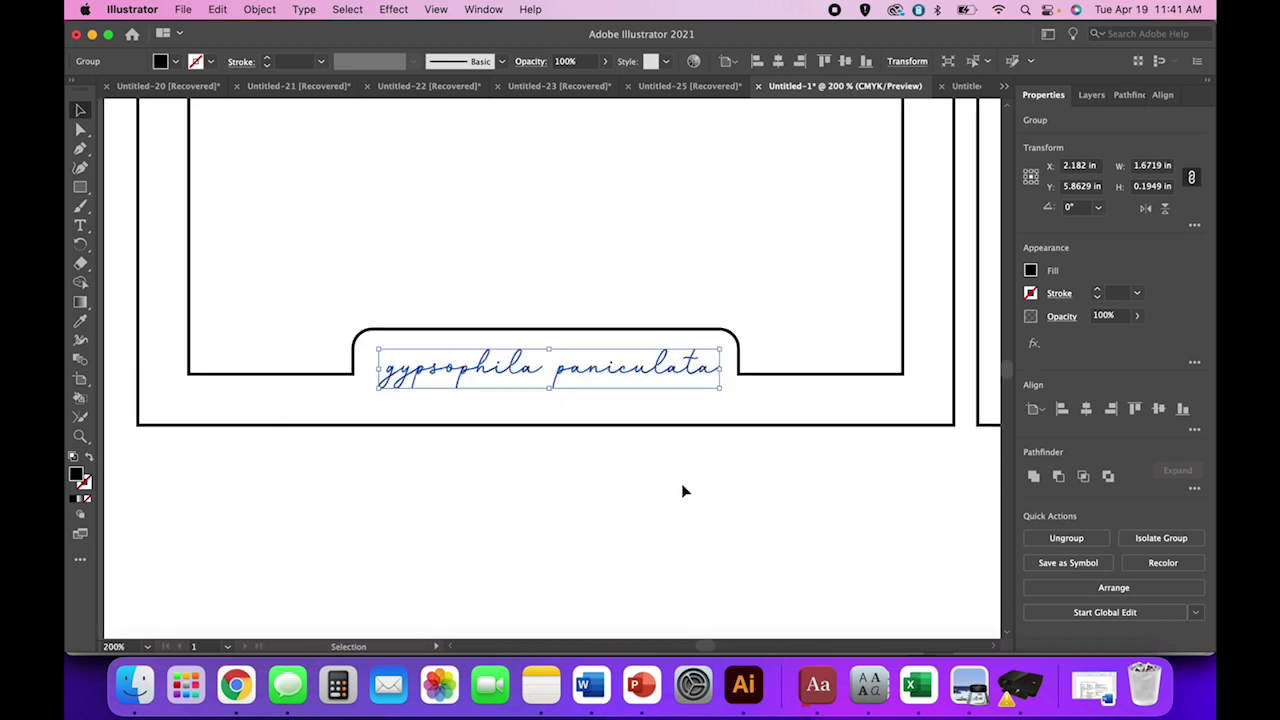
pyautogui.click(679, 488)
pyautogui.press('super+minus')
pyautogui.press('super+minus')
pyautogui.press('super+minus')
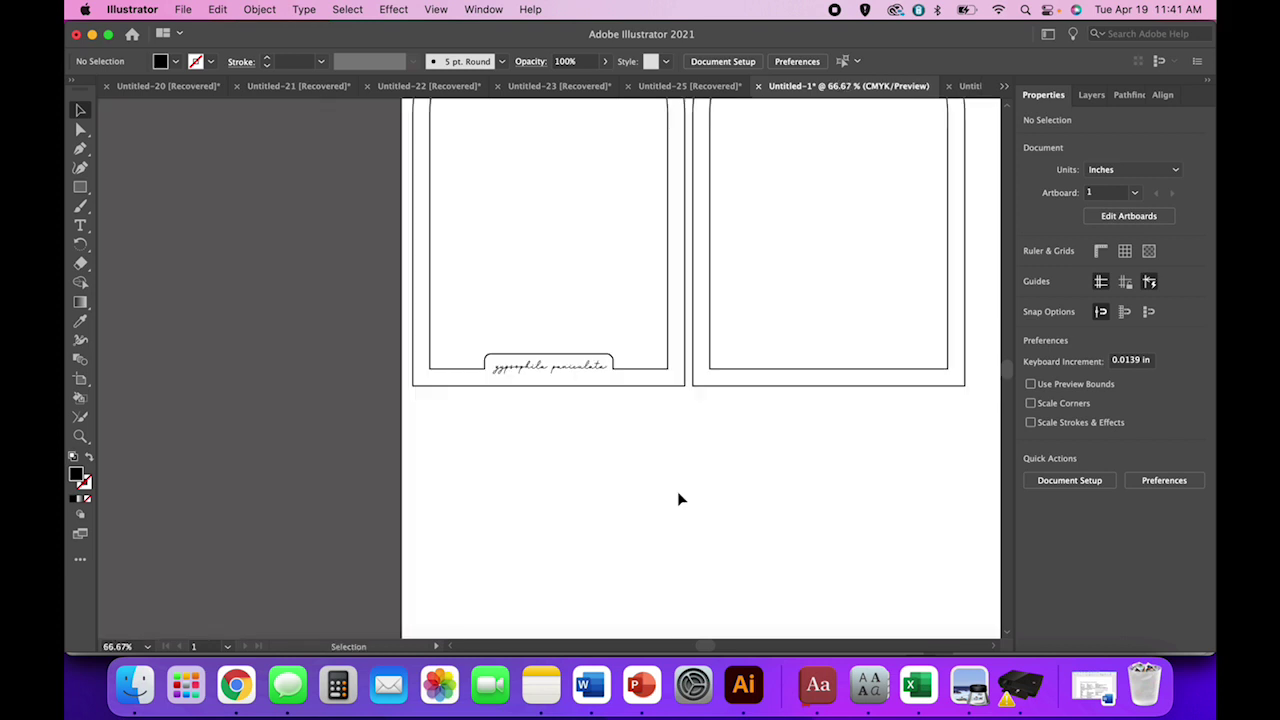
# - Centre the outlined label horizontally within the left arch frame
pyautogui.click(561, 535)
pyautogui.moveTo(561, 535); pyautogui.dragTo(520, 430)
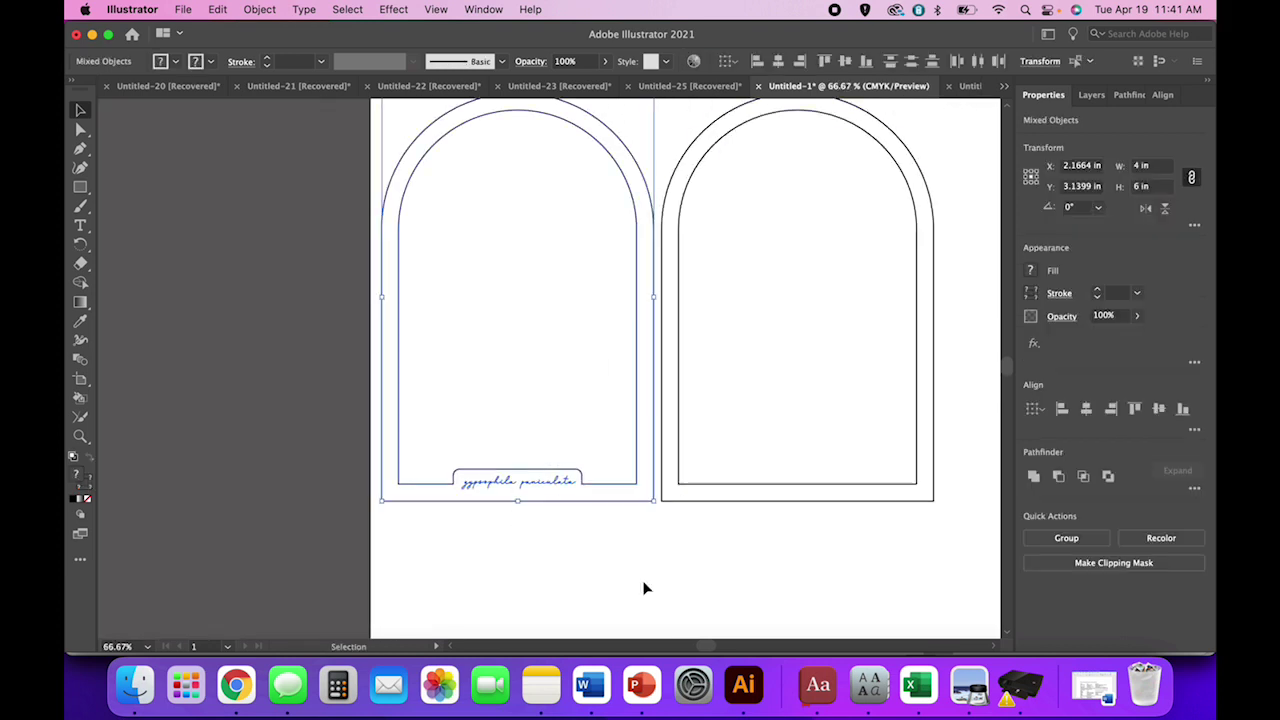
pyautogui.click(1085, 417)
pyautogui.click(546, 577)
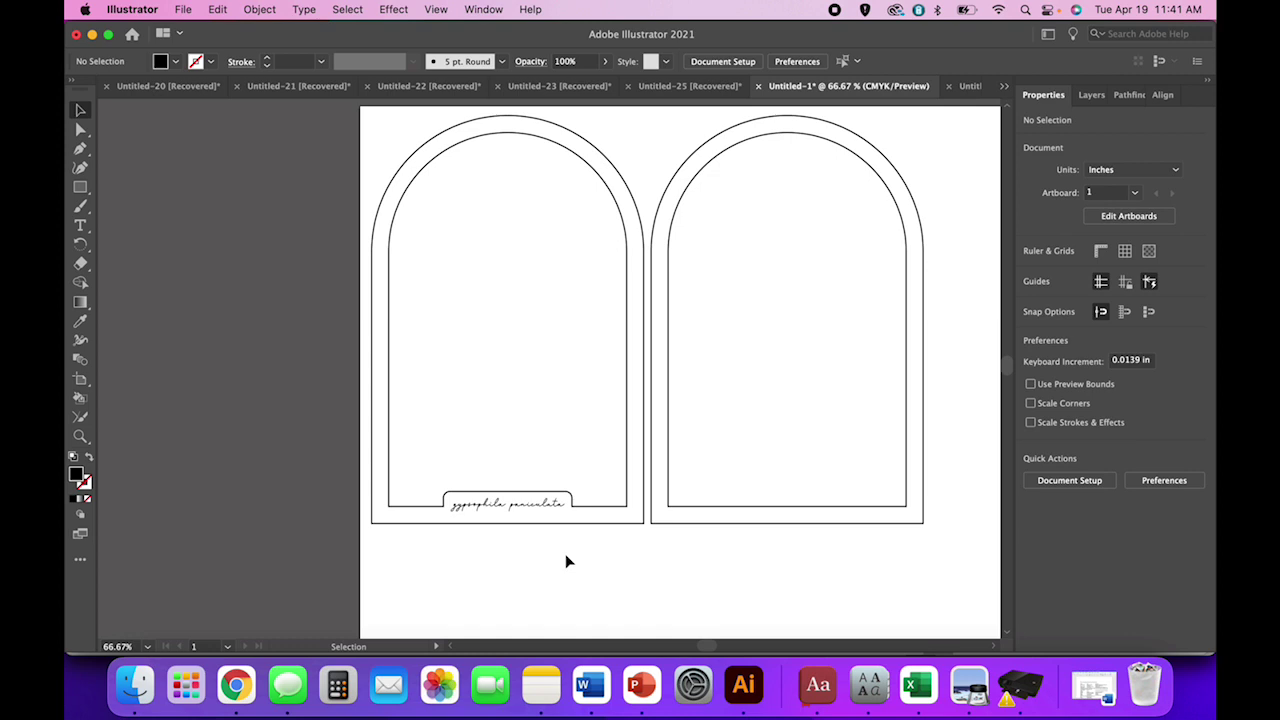
# - Fine-tune the label's height in its tab with two upward nudges and a slight drag down
pyautogui.press('super+equal')
pyautogui.press('super+equal')
pyautogui.press('super+equal')
pyautogui.scroll(-5, 567, 561)
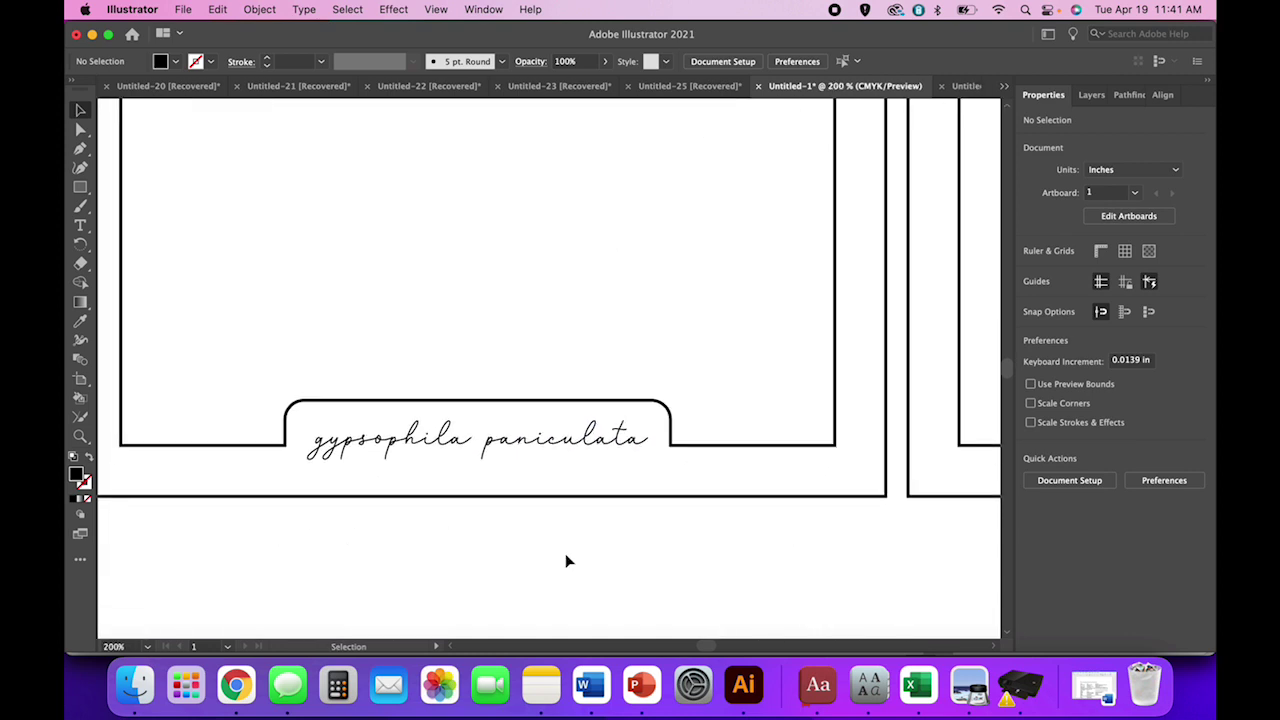
pyautogui.click(547, 445)
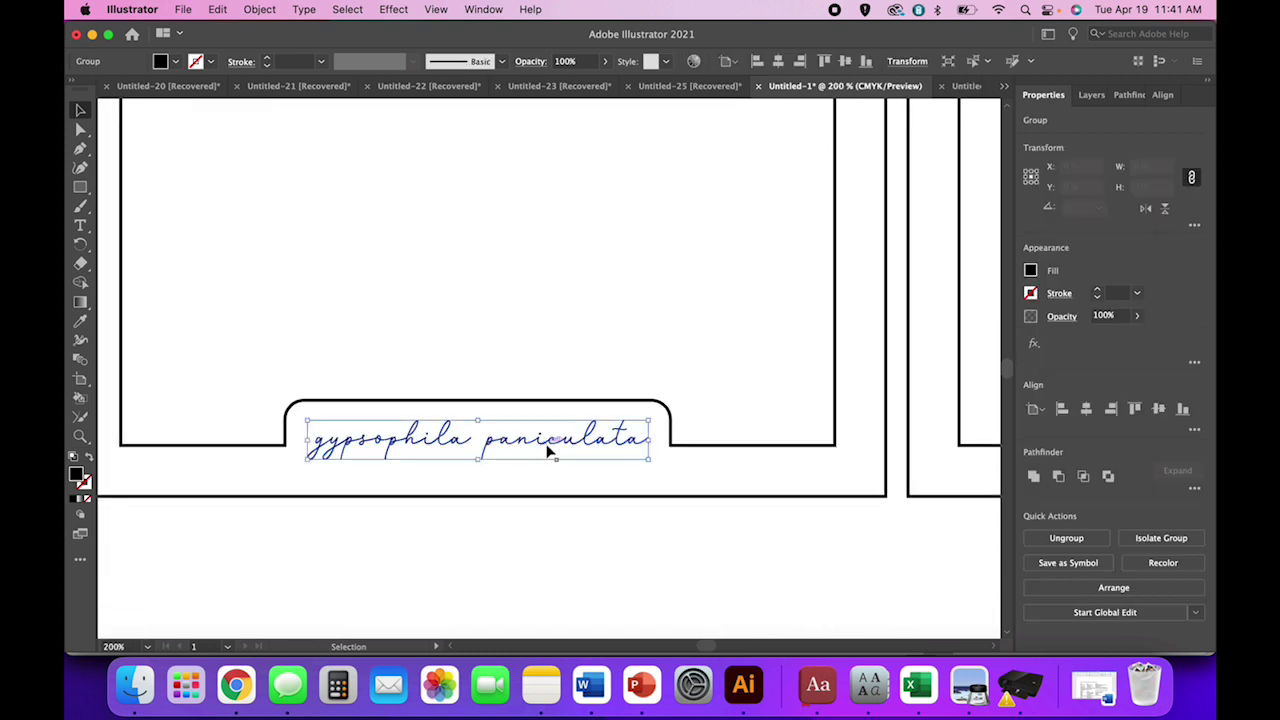
pyautogui.press('Up')
pyautogui.press('Up')
pyautogui.press('Up')
pyautogui.press('Up')
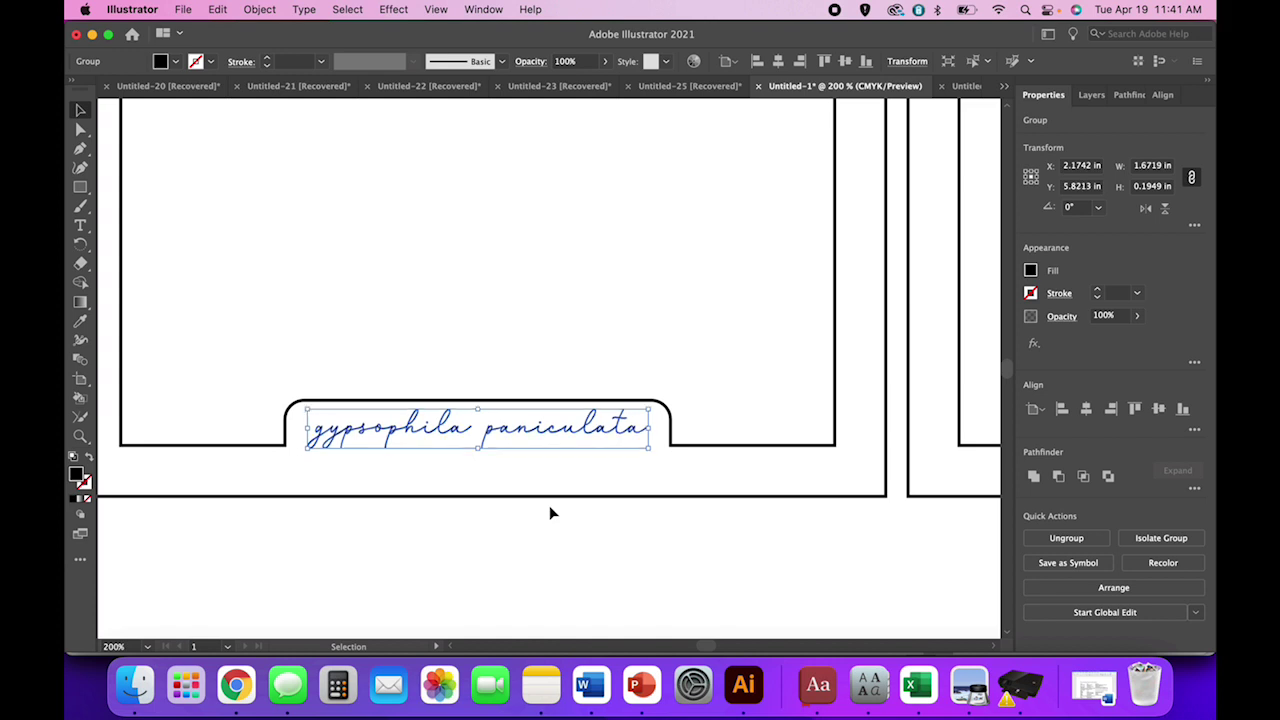
pyautogui.click(558, 534)
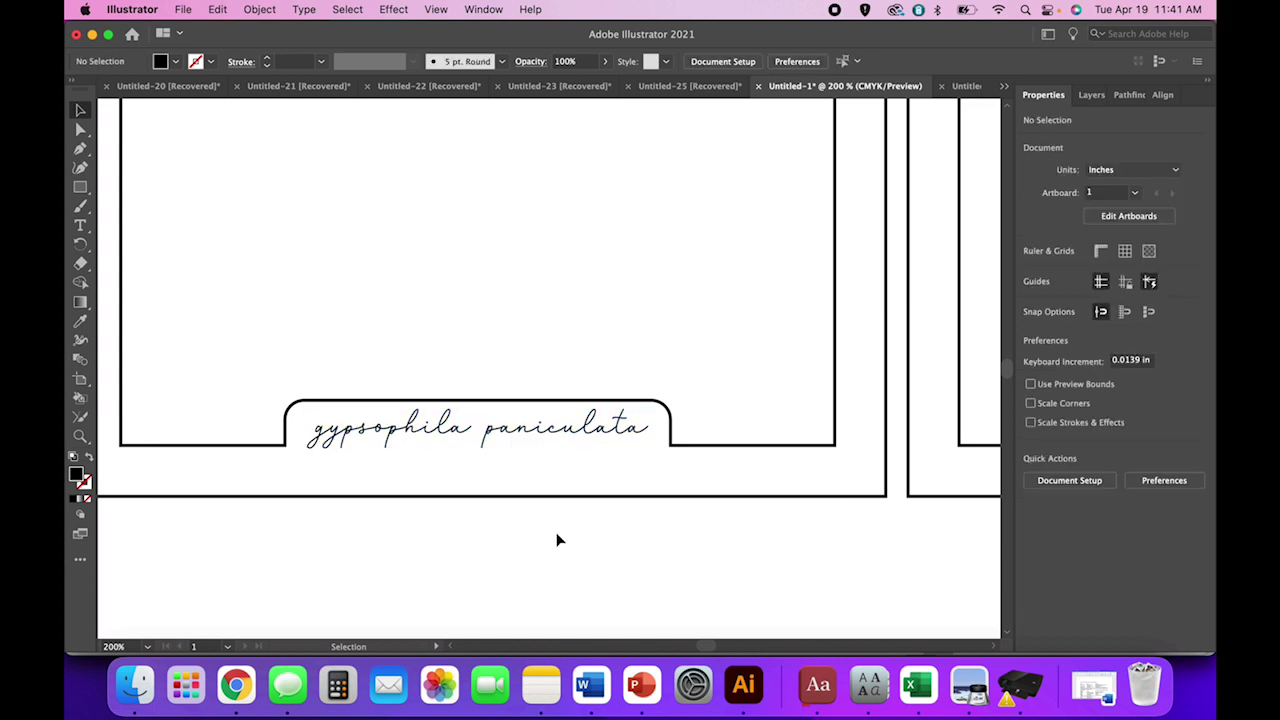
pyautogui.click(537, 442)
pyautogui.press('Up')
pyautogui.press('Up')
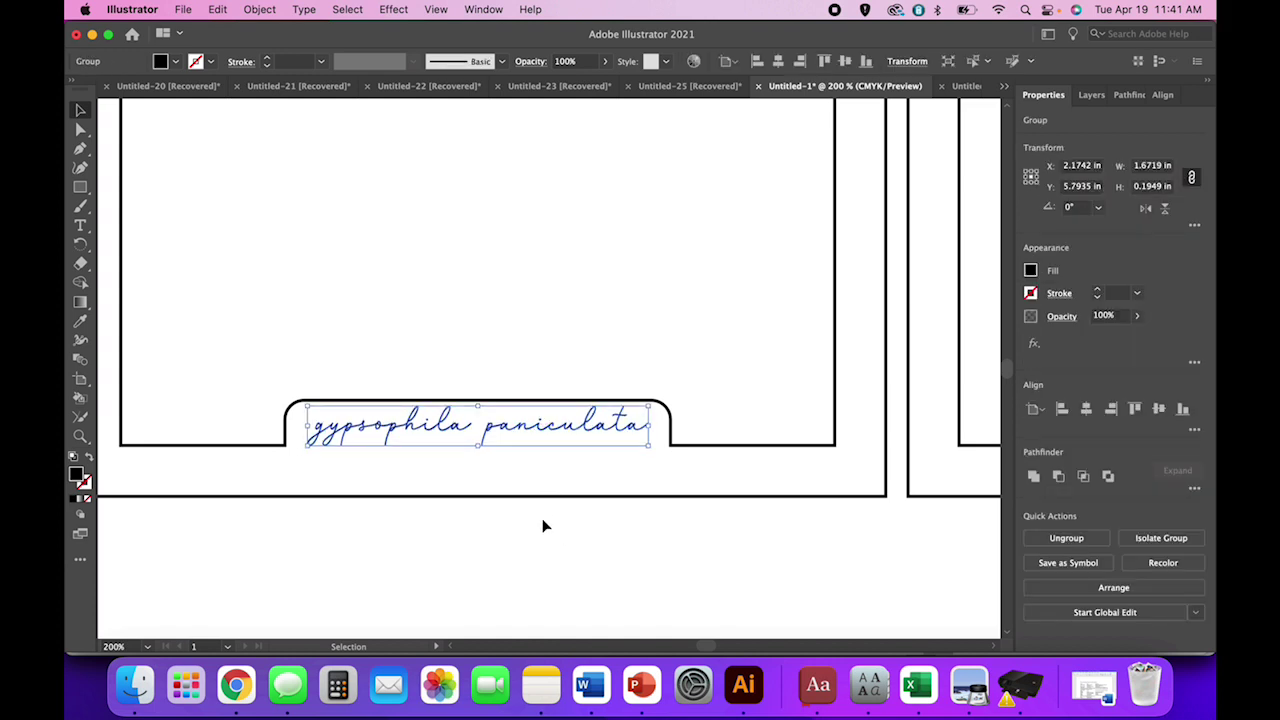
pyautogui.click(543, 540)
pyautogui.moveTo(541, 419); pyautogui.dragTo(542, 426)
pyautogui.click(524, 559)
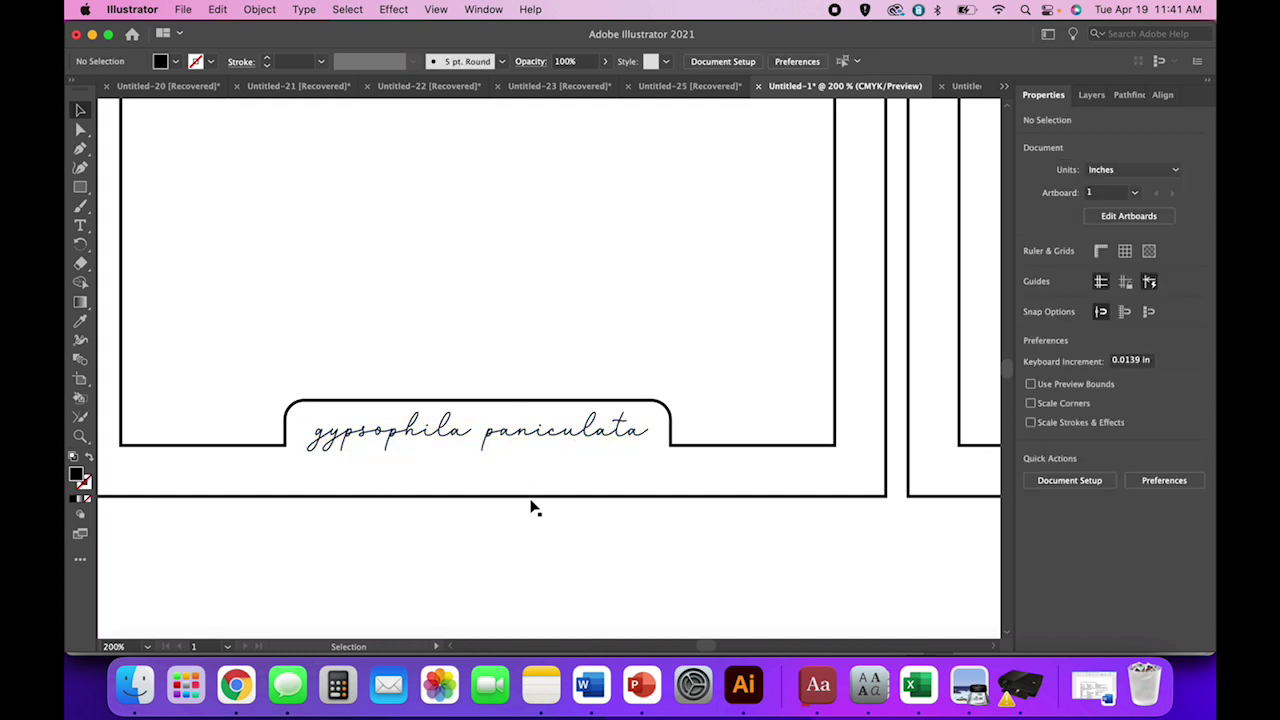
pyautogui.press('super+minus')
pyautogui.press('super+minus')
pyautogui.press('super+minus')
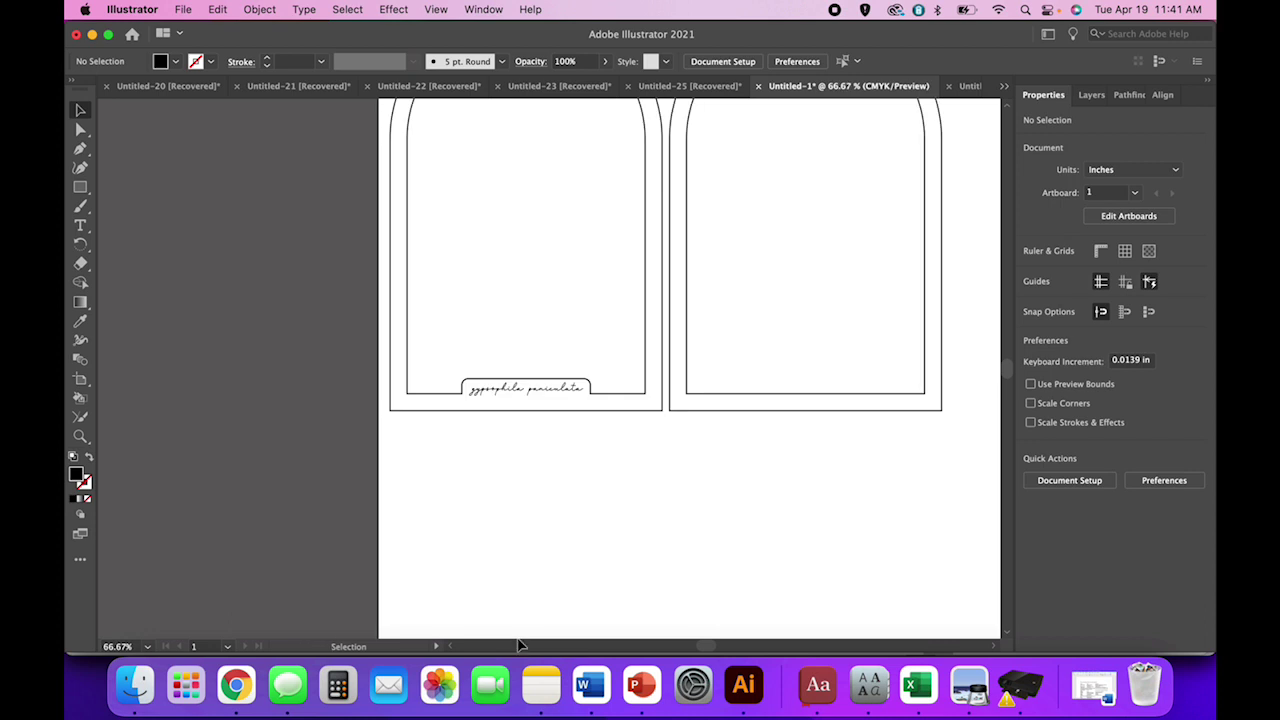
pyautogui.press('super+minus')
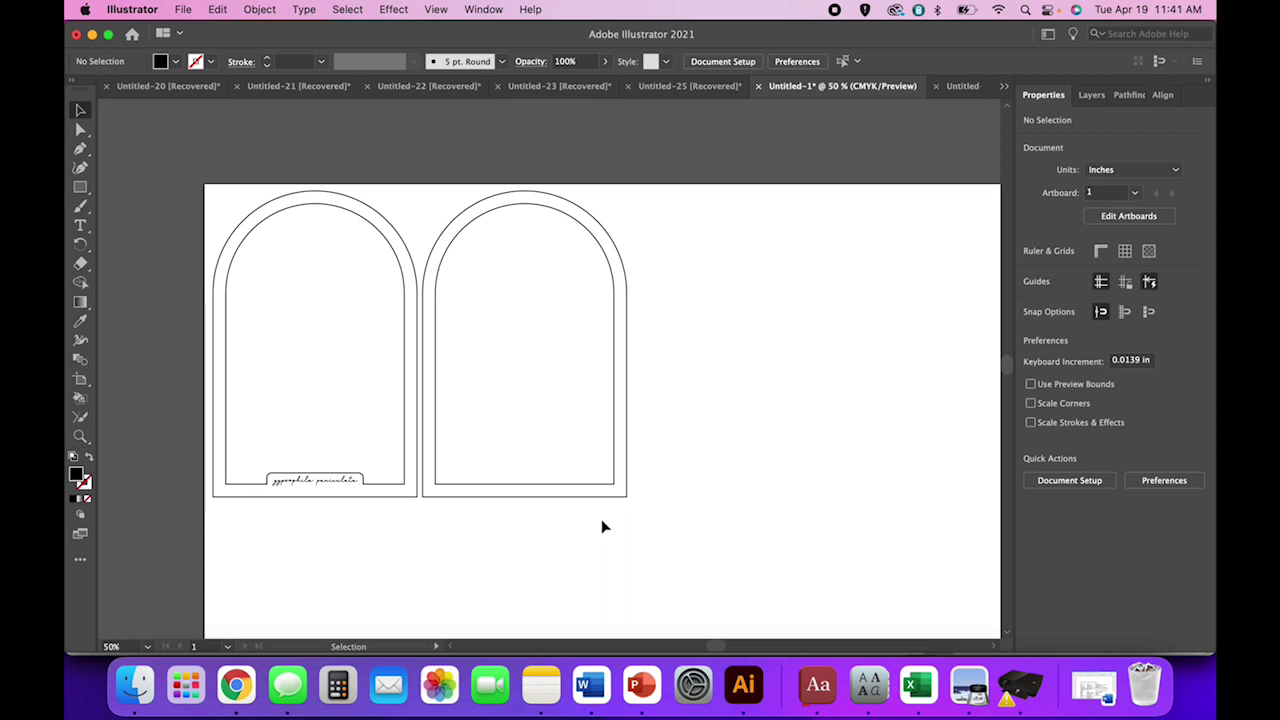
# - Save the artwork as 'Boho Arch Framed Botanical.ai' with the default Illustrator options
pyautogui.click(183, 9)
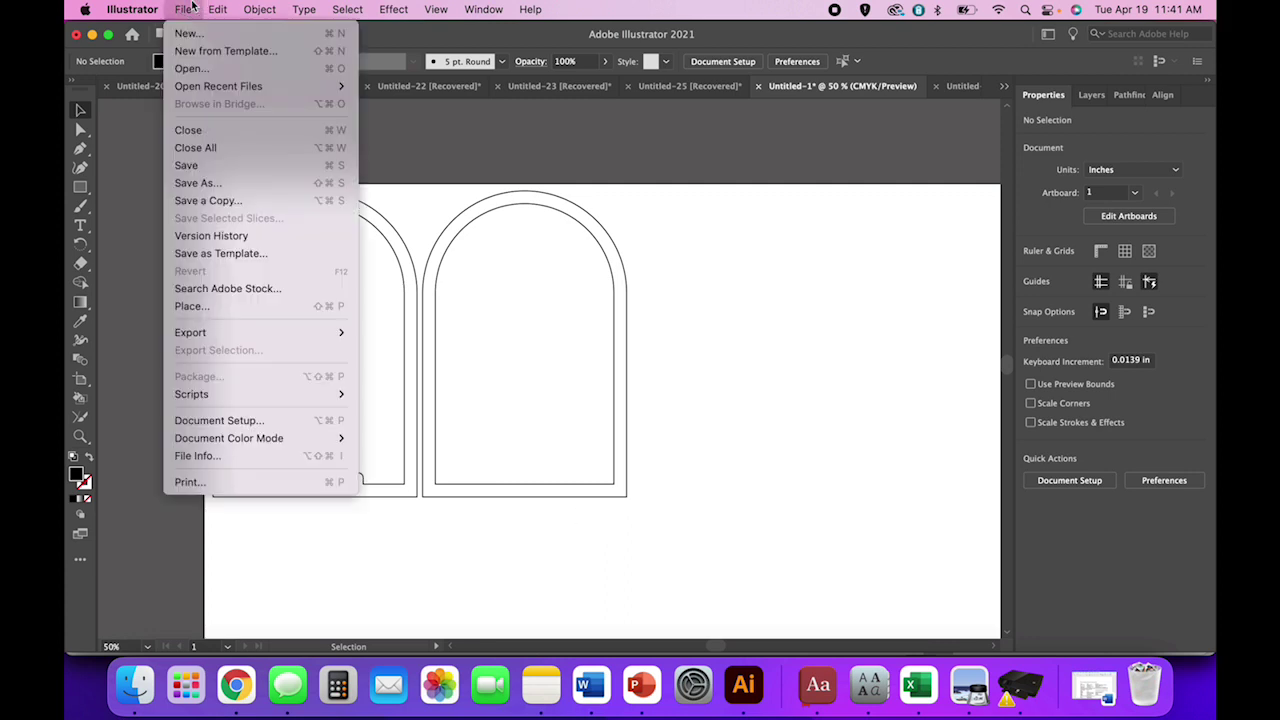
pyautogui.click(200, 183)
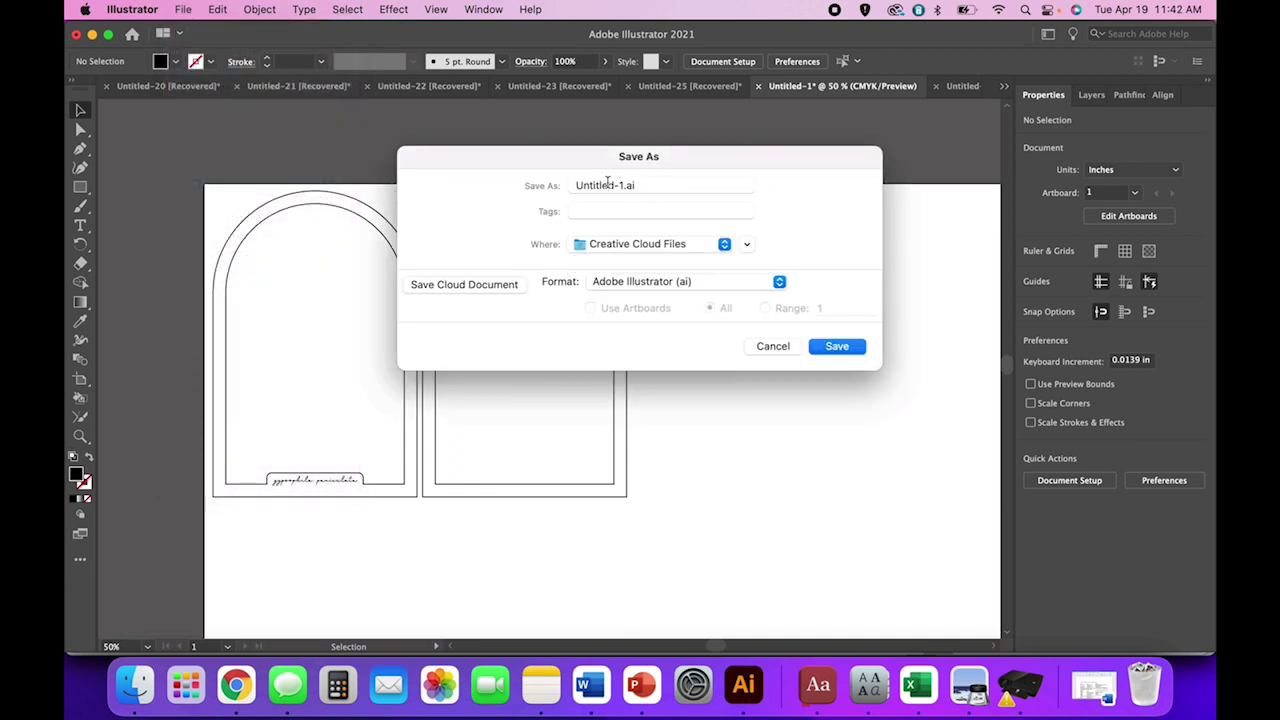
pyautogui.click(607, 184)
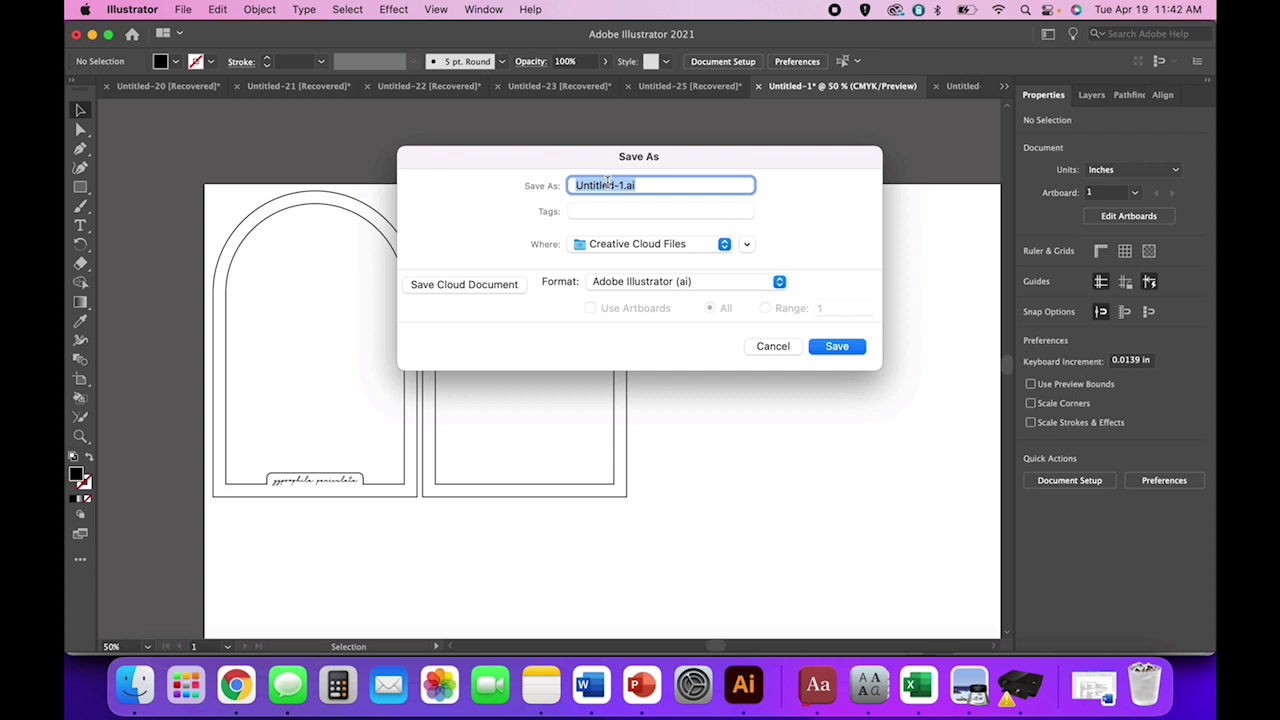
pyautogui.write('Boho Arch Framed Botanix')
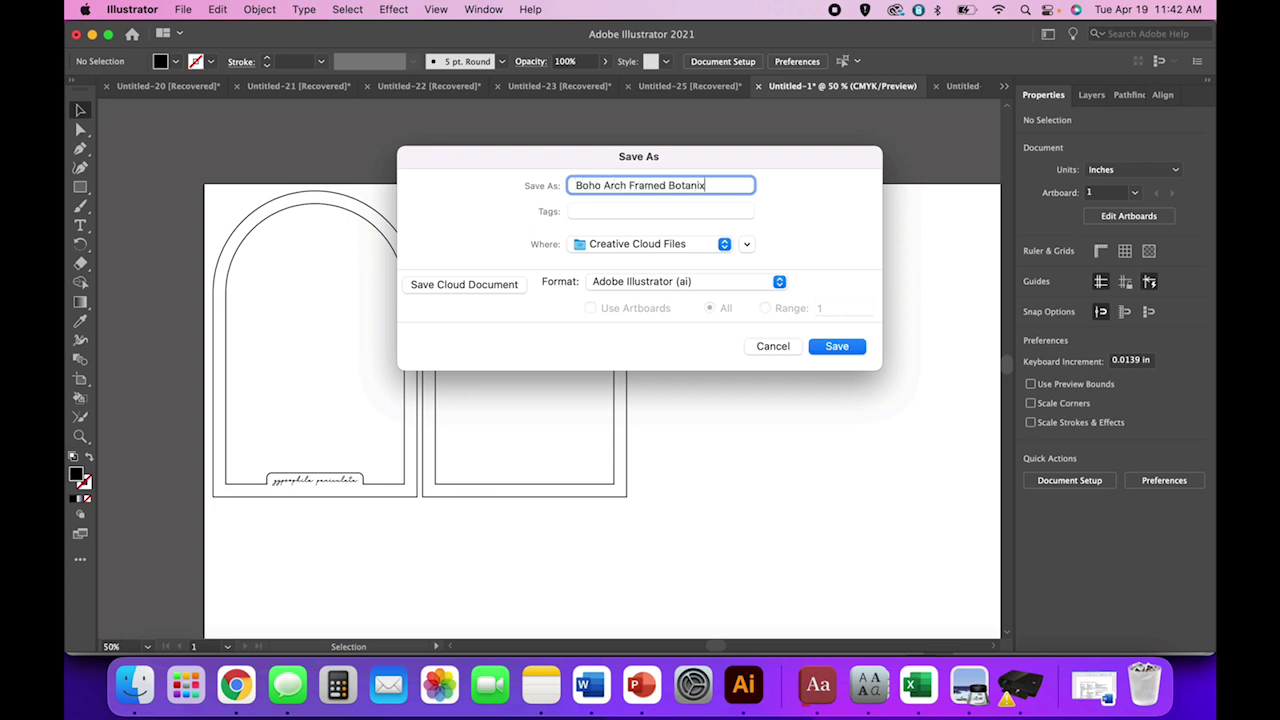
pyautogui.press('BackSpace')
pyautogui.write('cal')
pyautogui.click(841, 348)
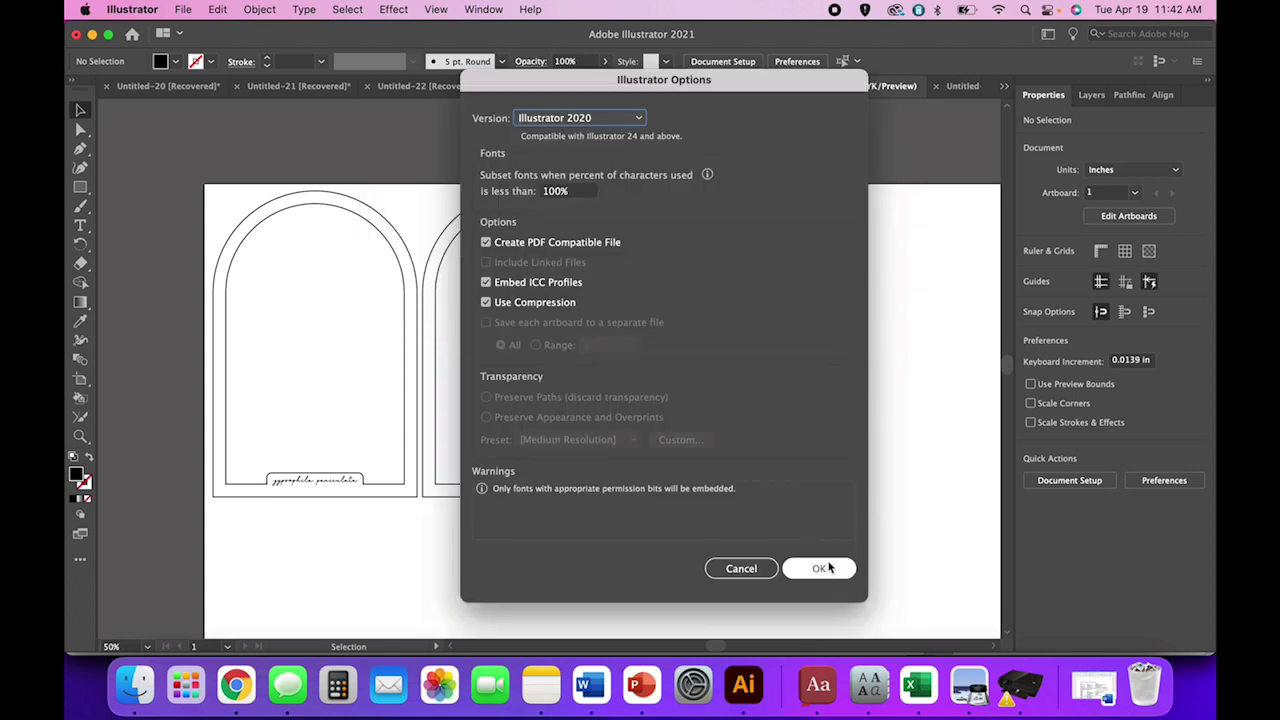
pyautogui.click(820, 568)
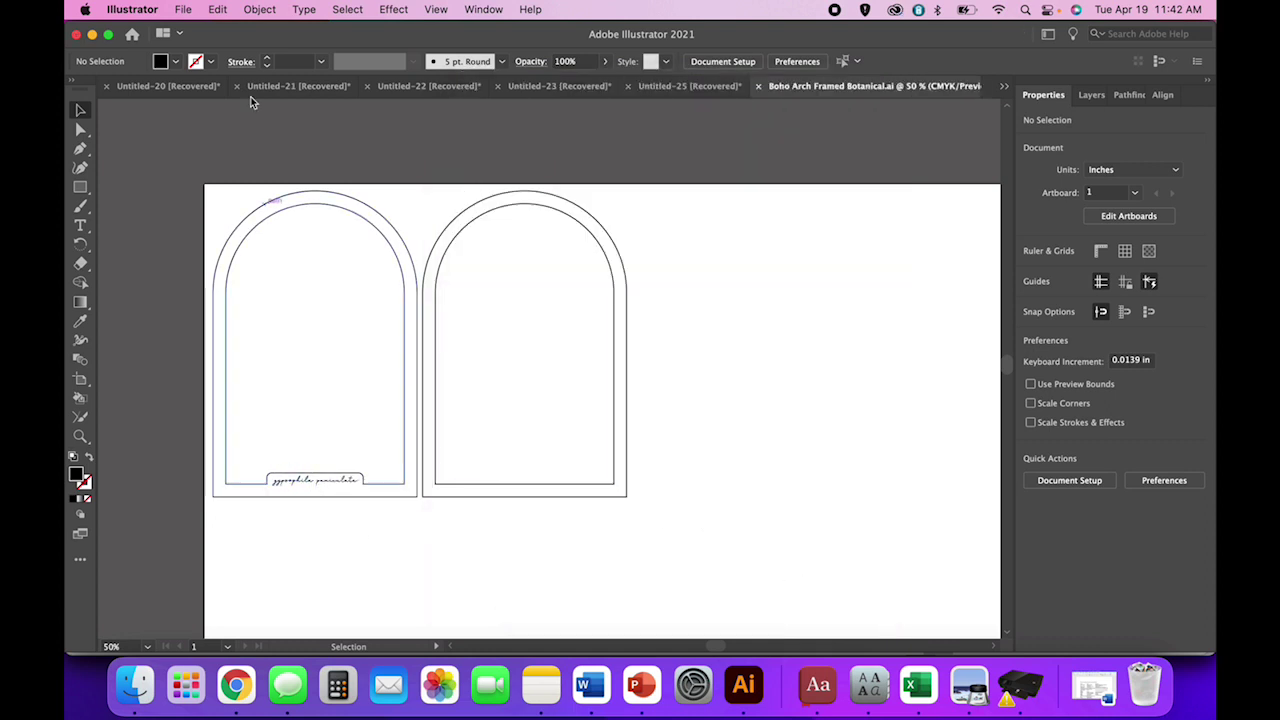
pyautogui.click(181, 9)
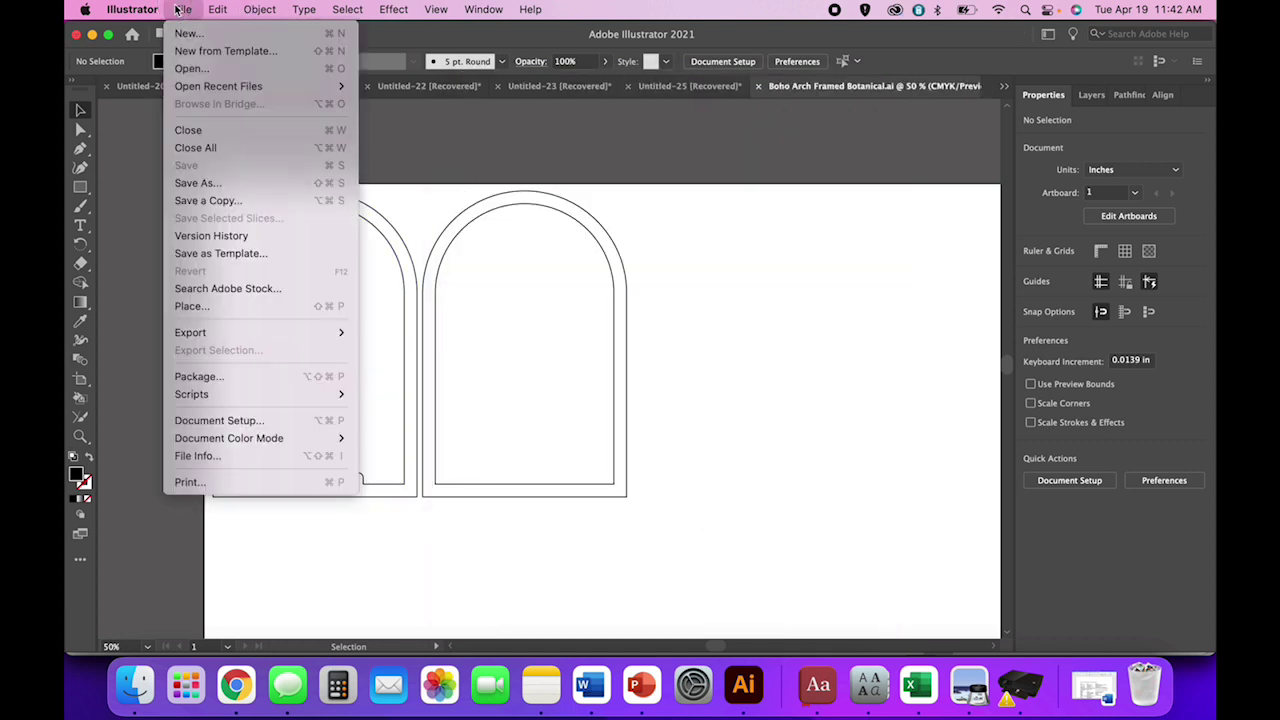
# - Save a copy as SVG (svg) using the SVG 1.0 profile
pyautogui.click(205, 181)
pyautogui.click(676, 282)
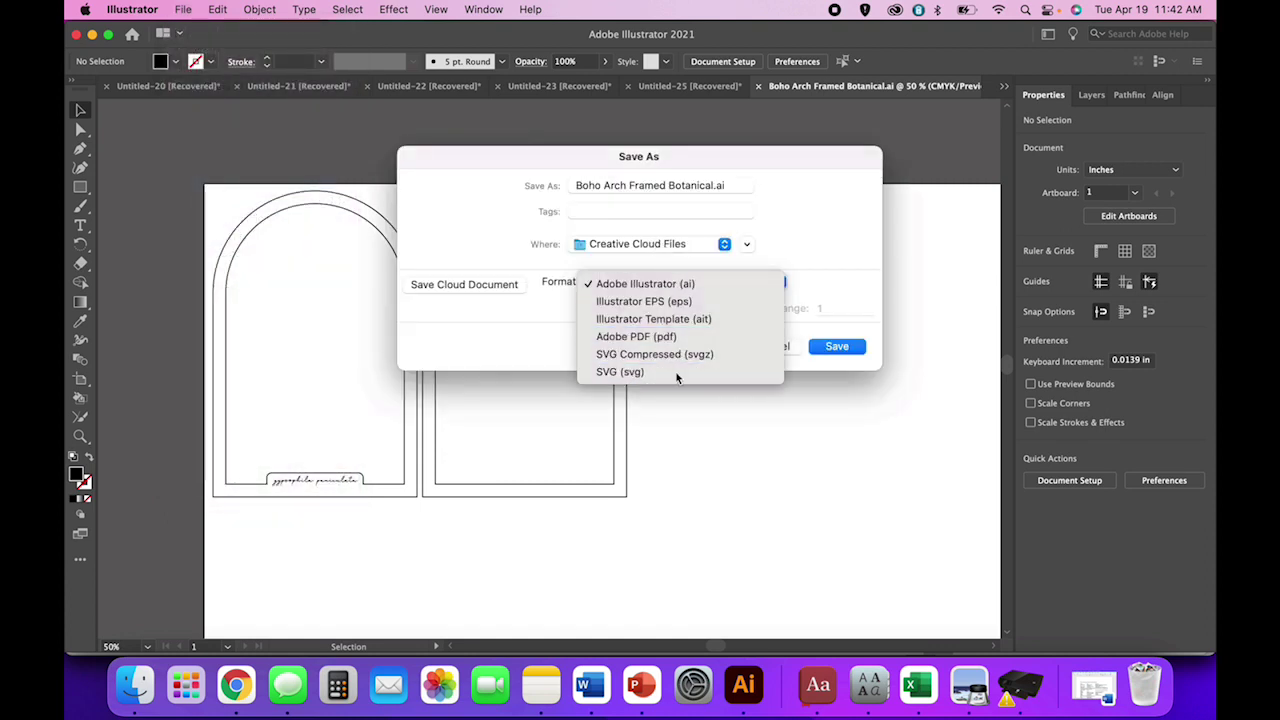
pyautogui.click(677, 367)
pyautogui.click(836, 346)
pyautogui.click(596, 125)
pyautogui.click(596, 106)
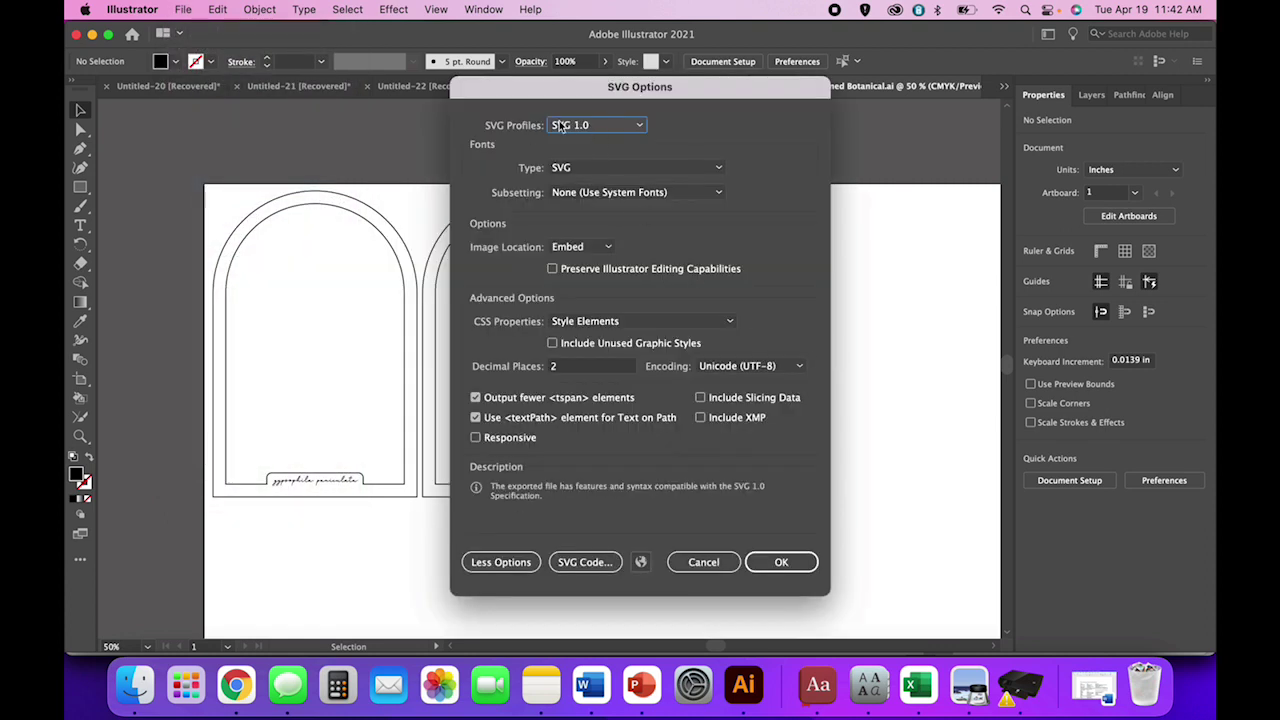
pyautogui.click(781, 562)
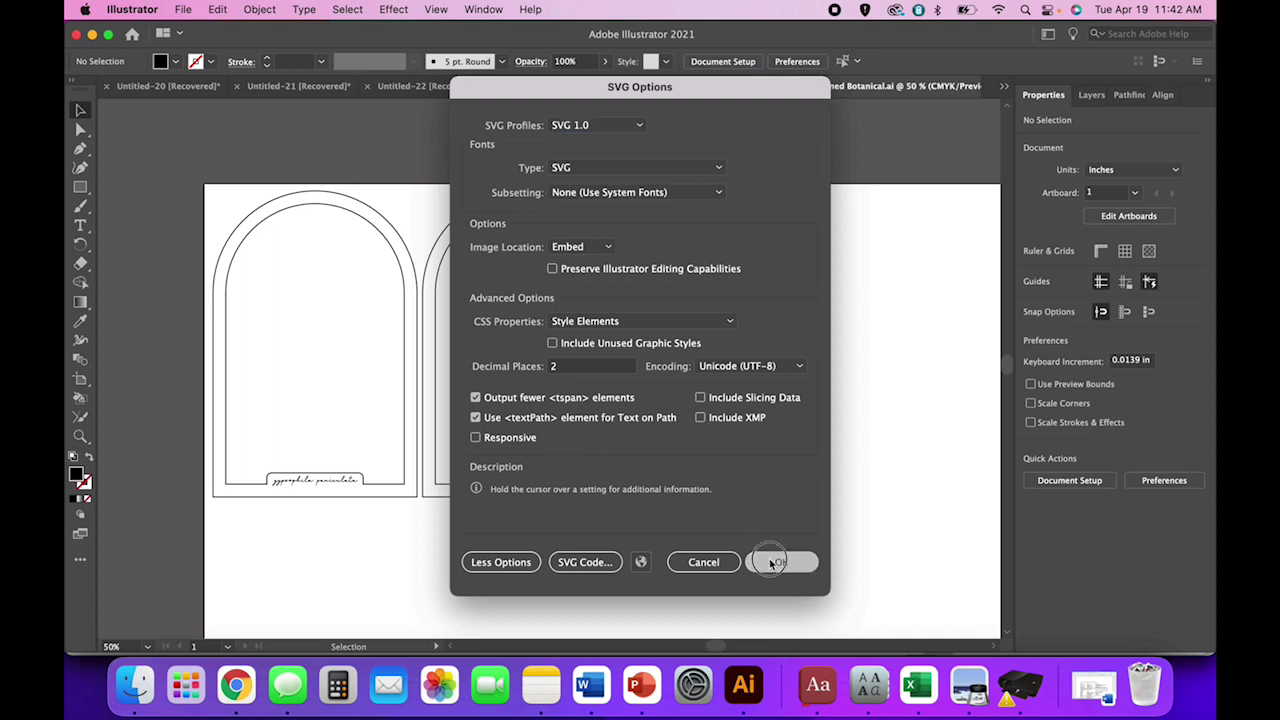